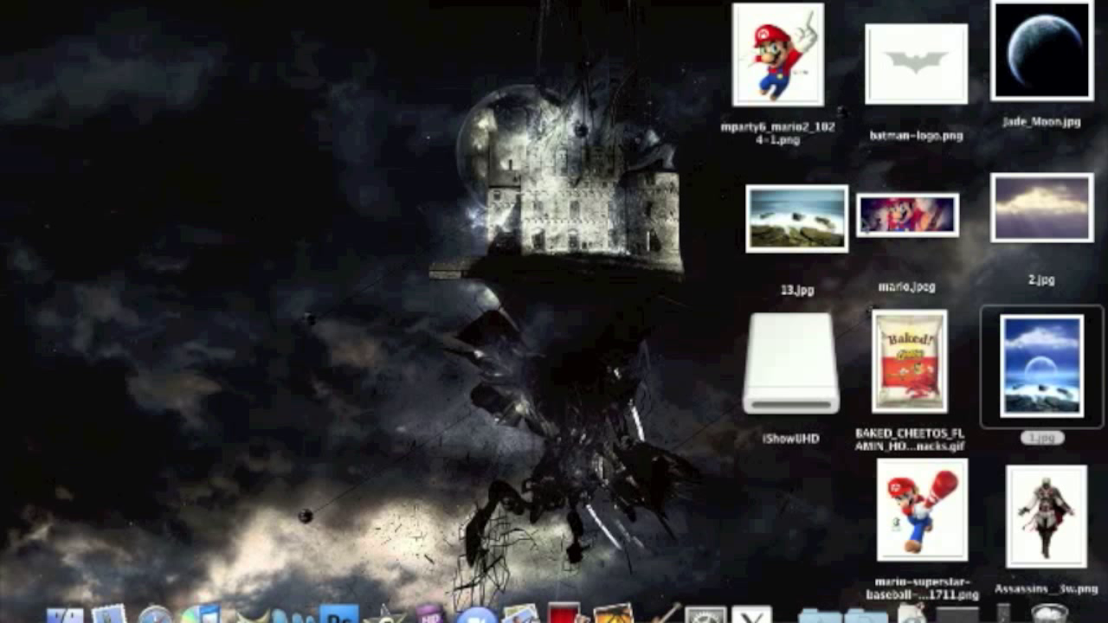
Step: Open the desktop picture 1.jpg in an image viewer to examine the seascape with the moon and clouds
{"action": "double_click", "coordinate": [1073, 353]}
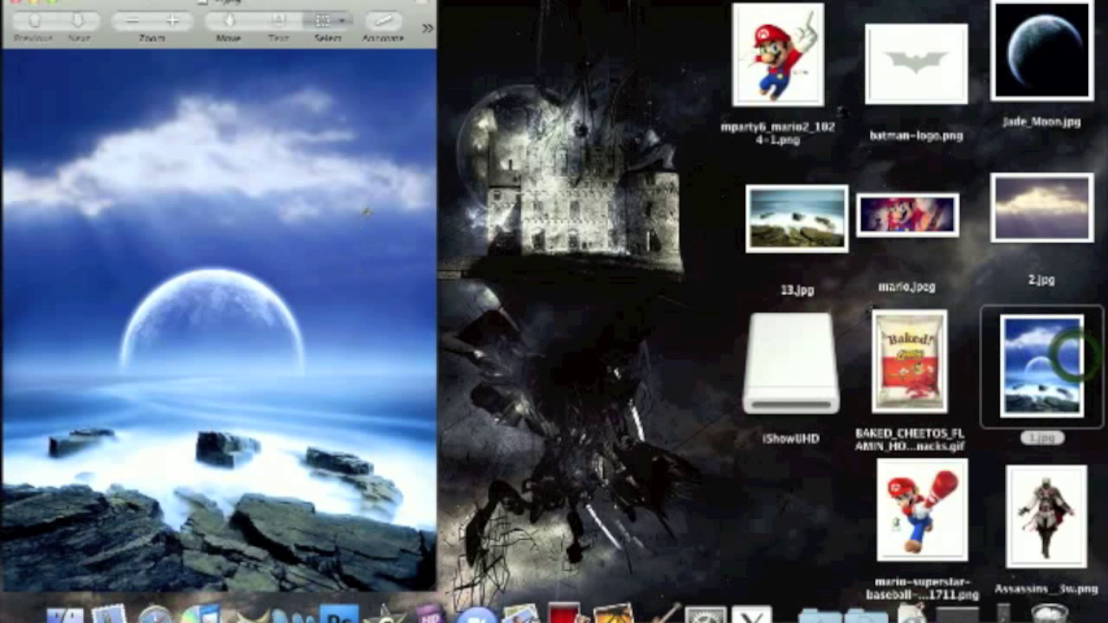
{"action": "left_click_drag", "start_coordinate": [115, 7], "coordinate": [362, 6]}
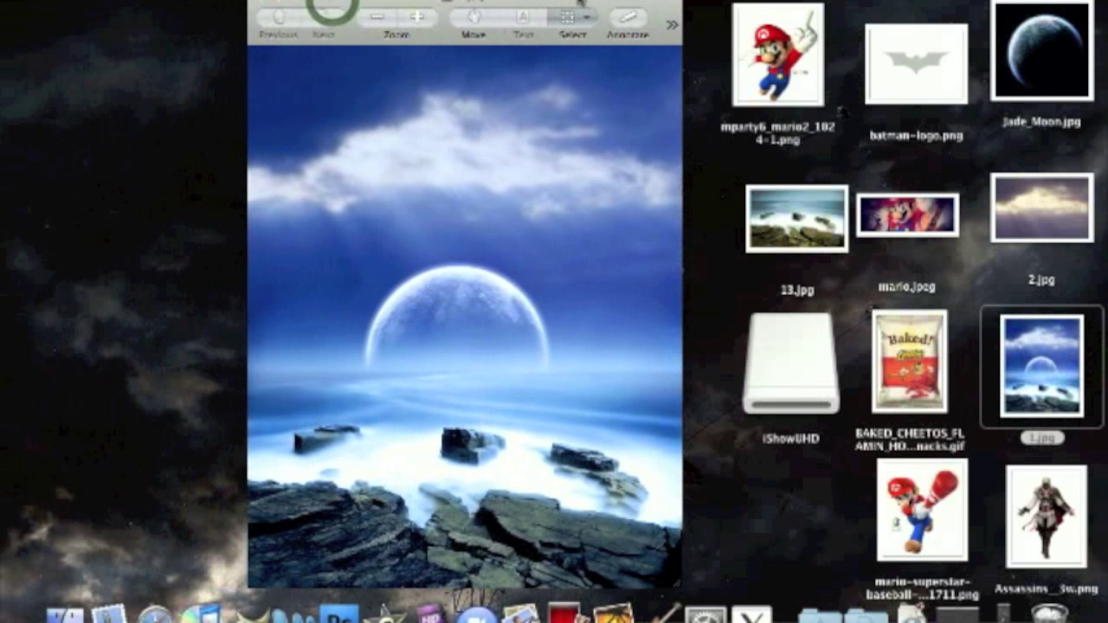
{"action": "left_click", "coordinate": [962, 4]}
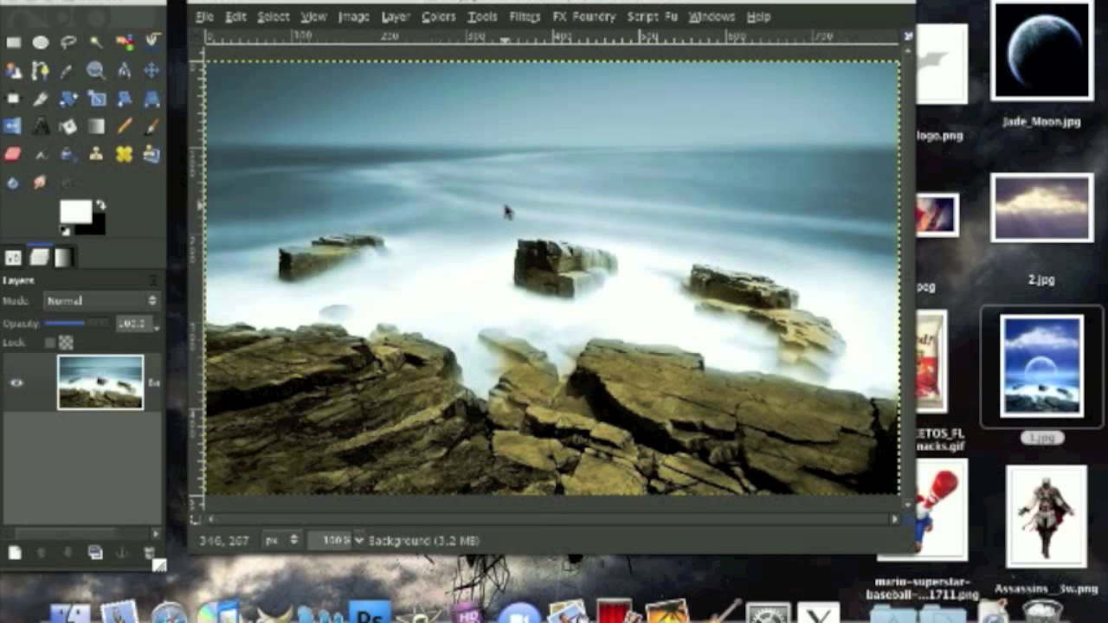
Step: Resize the image canvas to 800 x 1000 pixels, unlinking width and height and placing the picture at the canvas's lower edge
{"action": "left_click", "coordinate": [358, 19]}
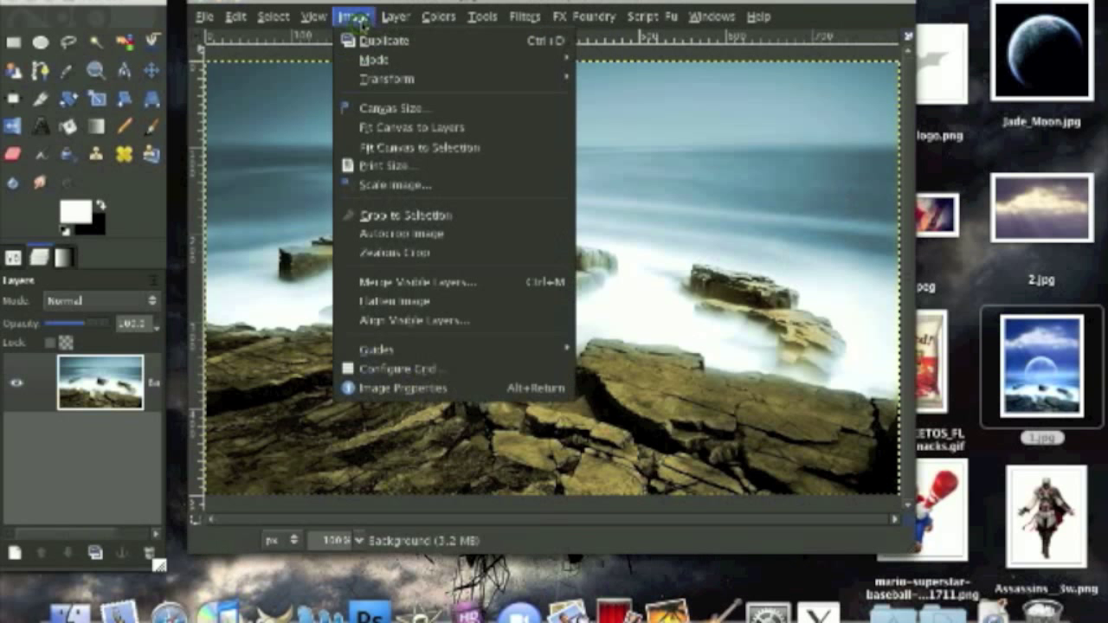
{"action": "left_click", "coordinate": [450, 116]}
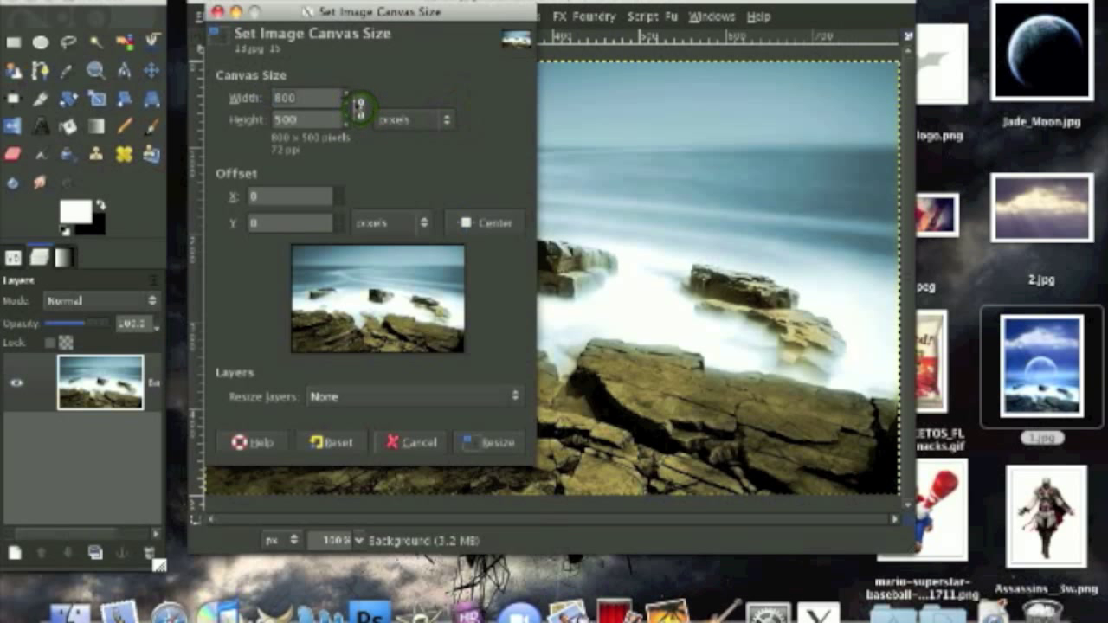
{"action": "left_click_drag", "start_coordinate": [328, 118], "coordinate": [270, 119]}
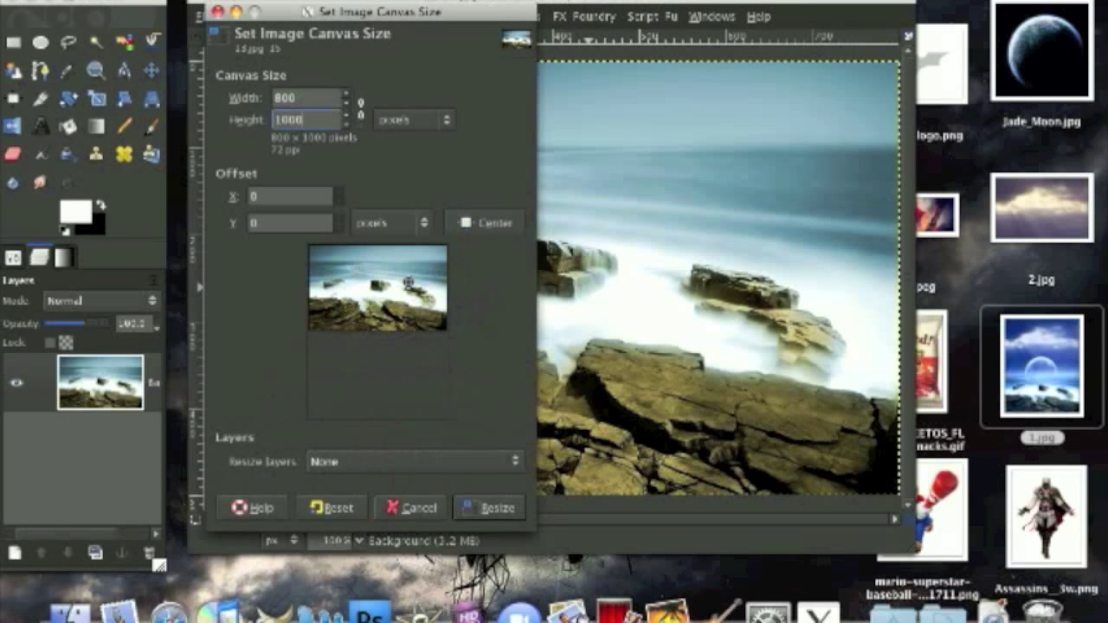
{"action": "left_click_drag", "start_coordinate": [408, 283], "coordinate": [398, 389]}
{"action": "left_click", "coordinate": [496, 509]}
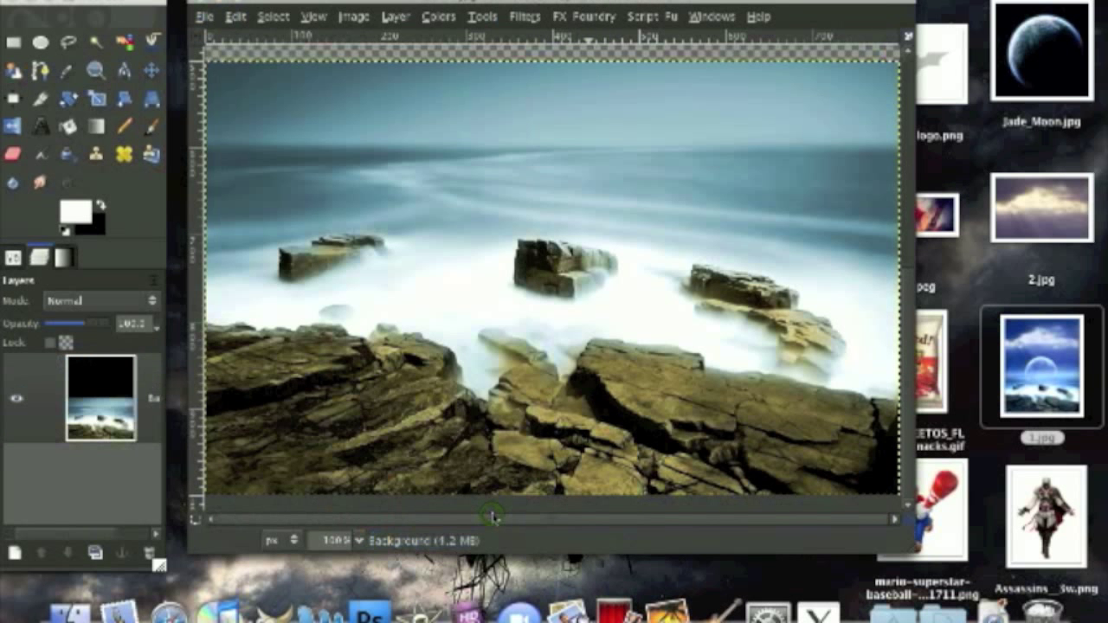
Step: Expand the background layer to the image size and fill its empty upper area with white
{"action": "left_click", "coordinate": [358, 540]}
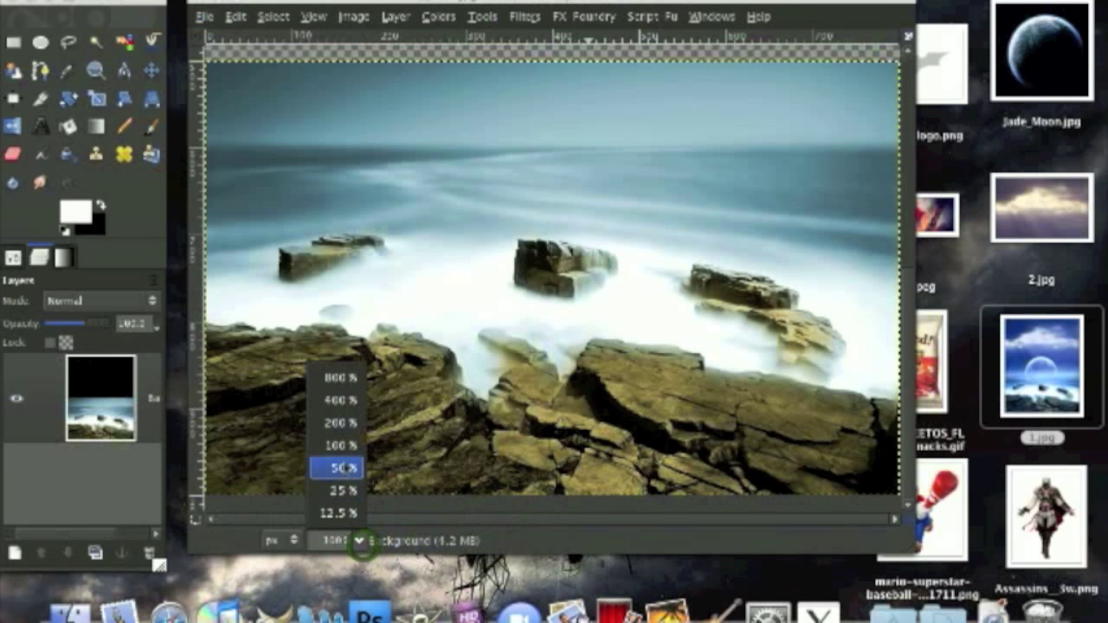
{"action": "left_click", "coordinate": [339, 465]}
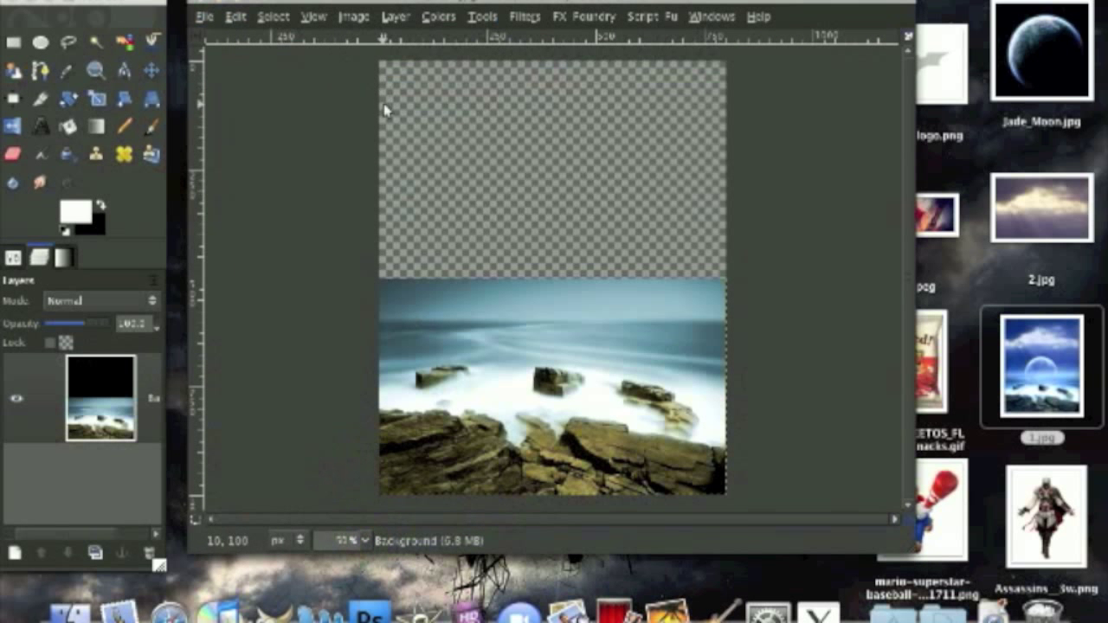
{"action": "left_click", "coordinate": [388, 18]}
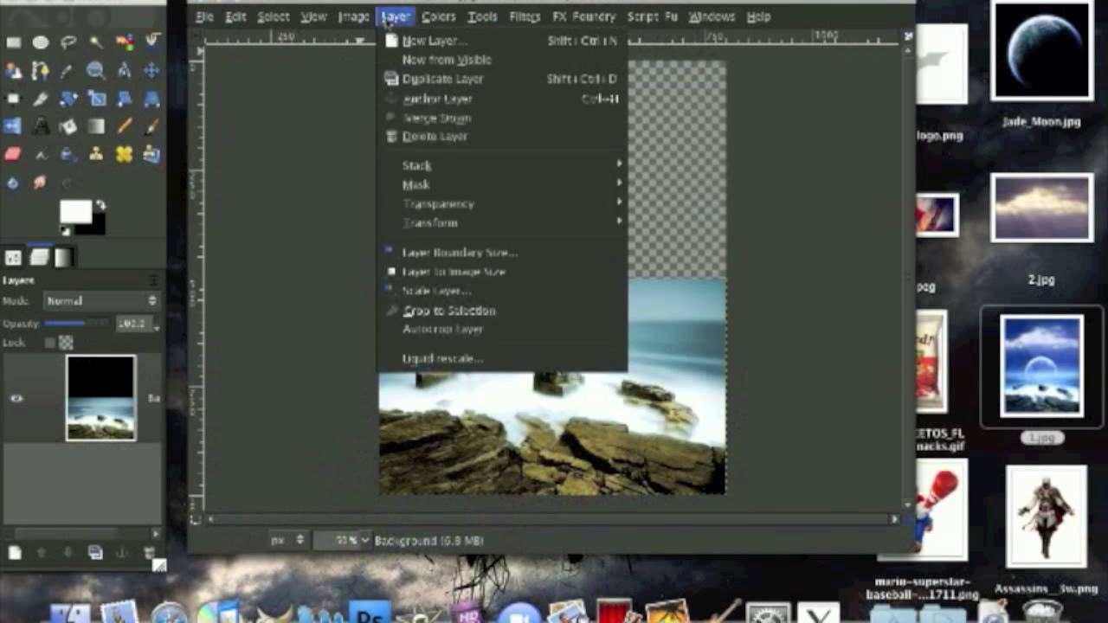
{"action": "left_click", "coordinate": [488, 274]}
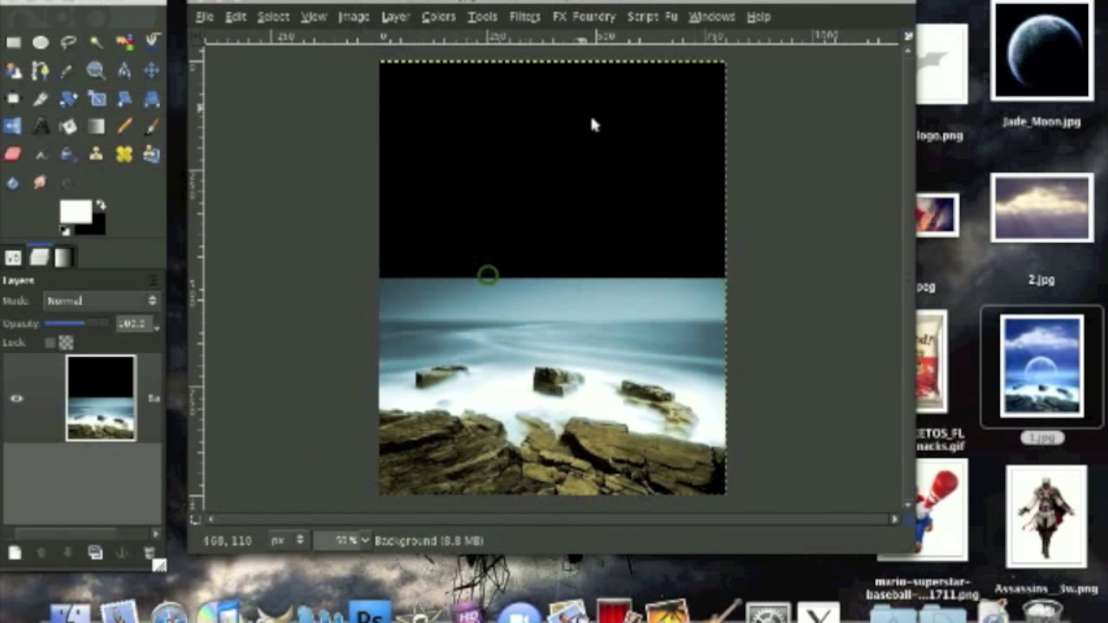
{"action": "left_click", "coordinate": [66, 127]}
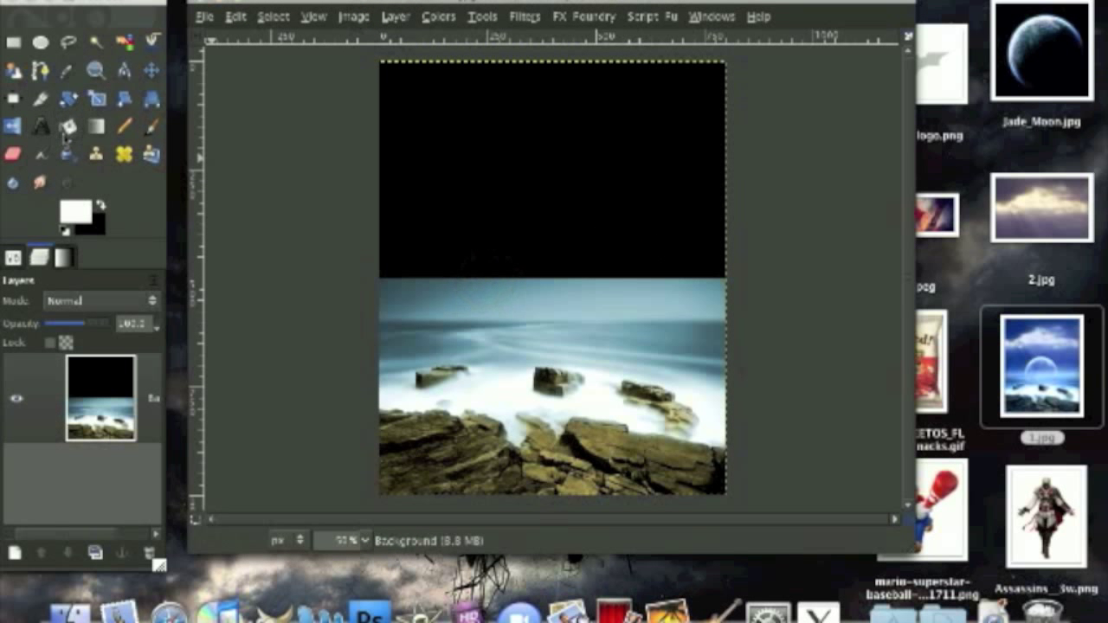
{"action": "left_click", "coordinate": [505, 103]}
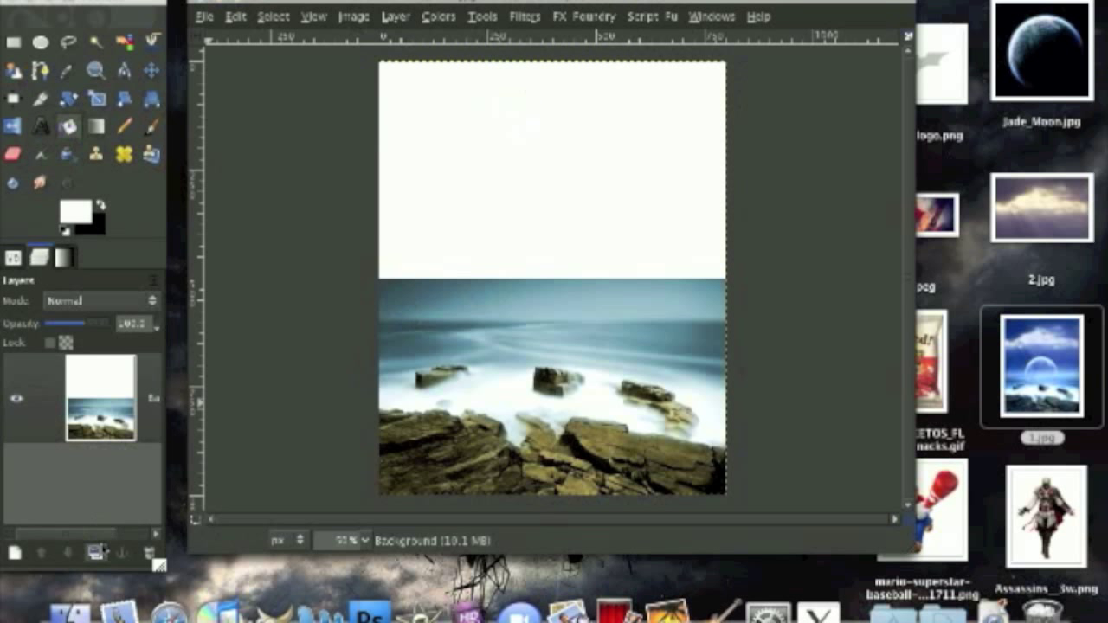
Step: Make a rectangular selection across the full width covering the white area and the sky down to the horizon
{"action": "left_click", "coordinate": [13, 42]}
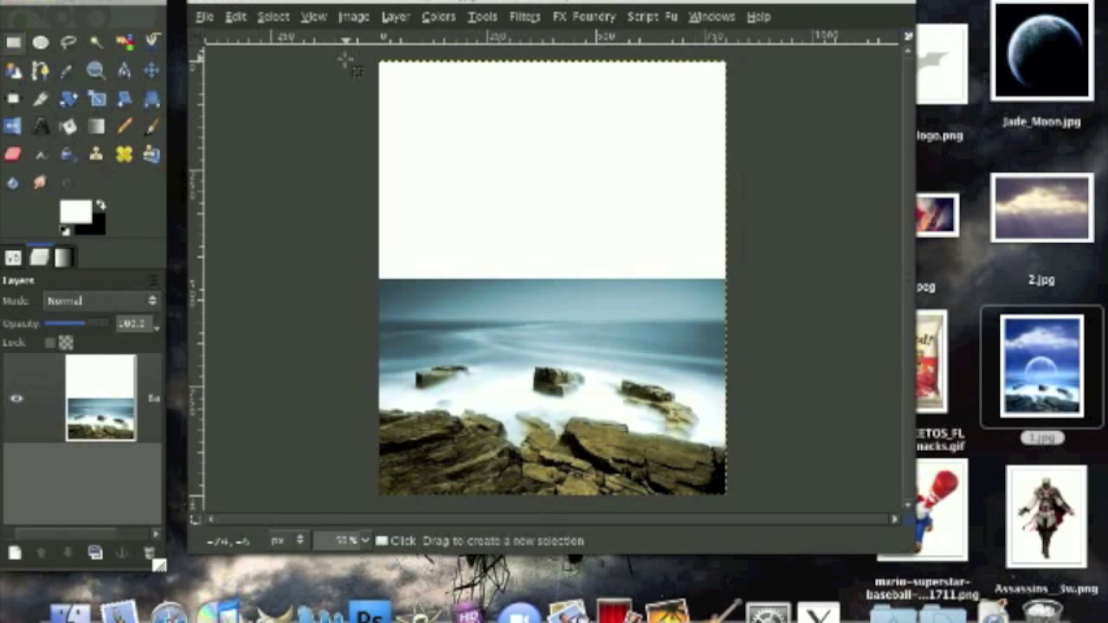
{"action": "left_click_drag", "start_coordinate": [353, 54], "coordinate": [751, 269]}
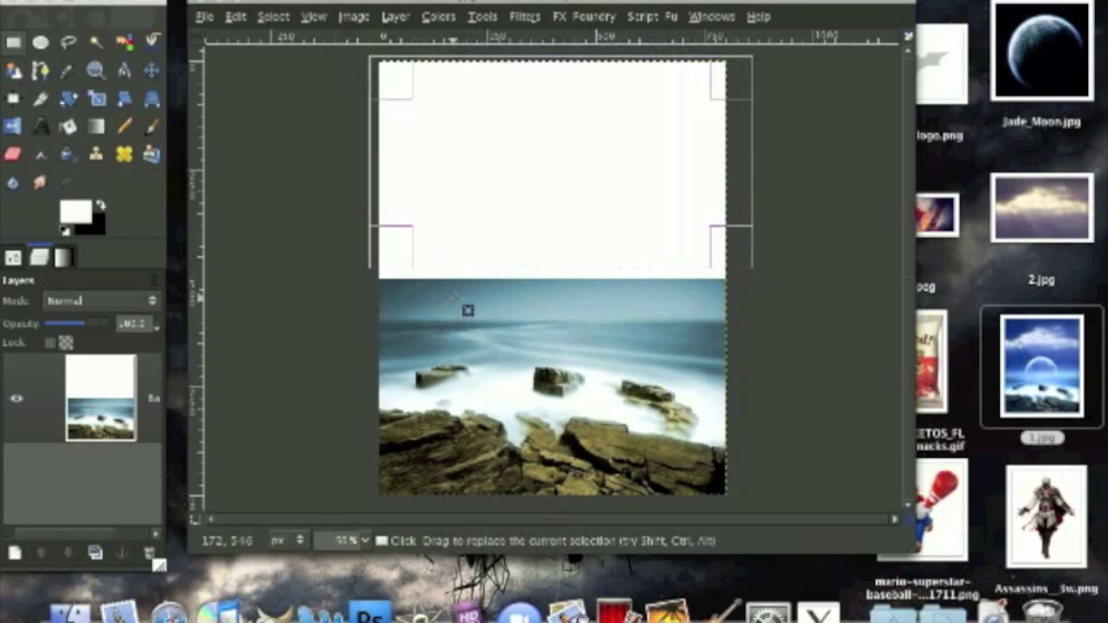
{"action": "left_click_drag", "start_coordinate": [616, 270], "coordinate": [628, 320]}
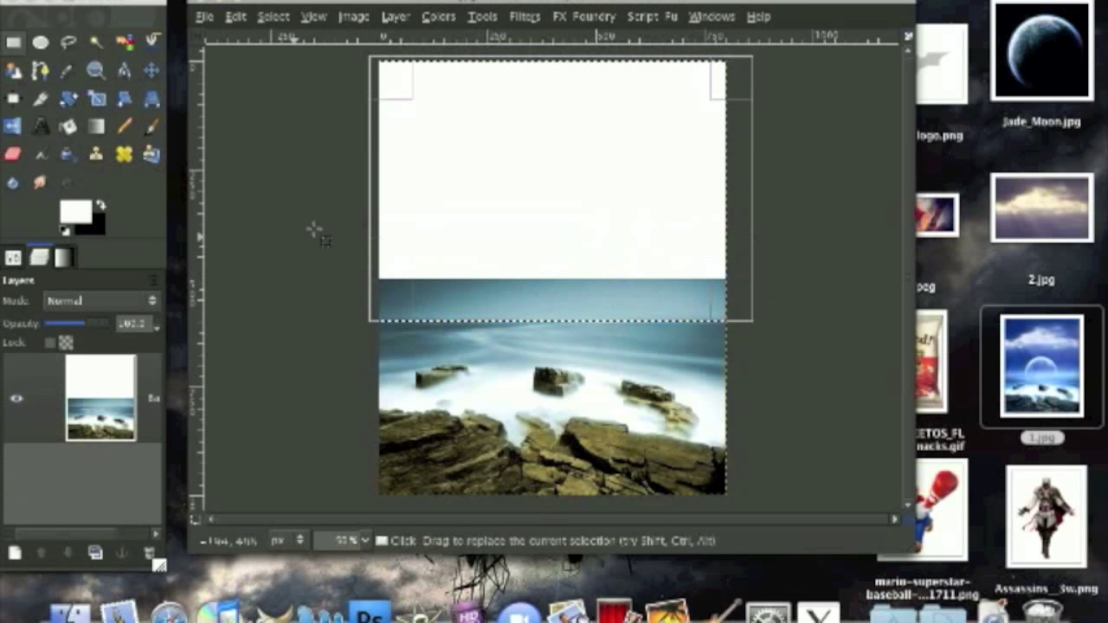
Step: Copy the selected white area and sky into a new layer, and clear the selection
{"action": "left_click", "coordinate": [236, 15]}
{"action": "left_click", "coordinate": [300, 145]}
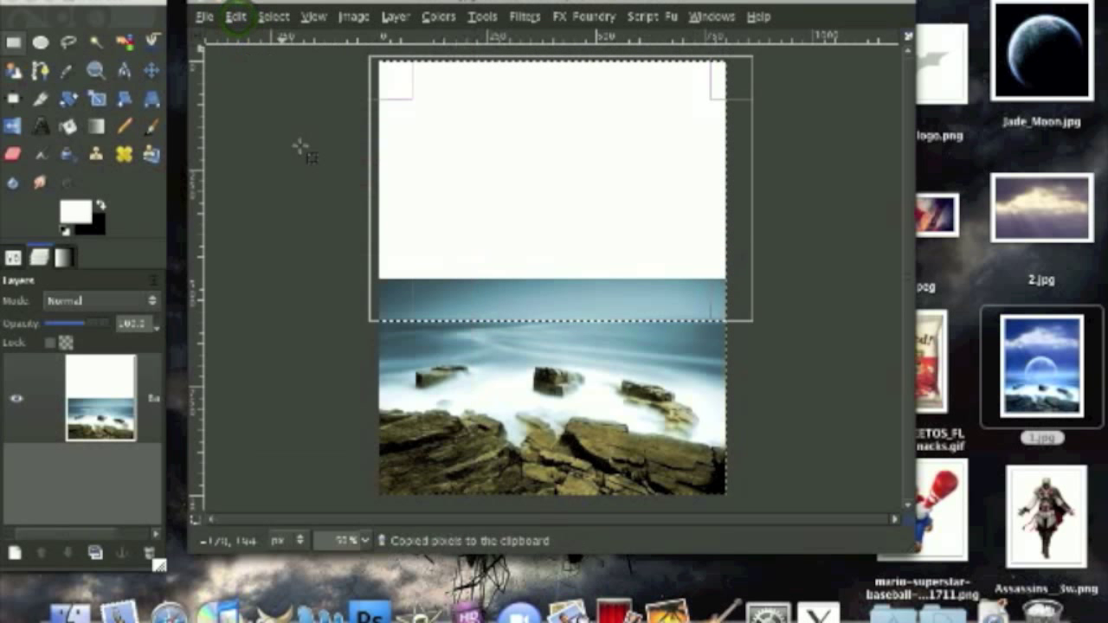
{"action": "left_click", "coordinate": [236, 16]}
{"action": "mouse_move", "coordinate": [370, 224]}
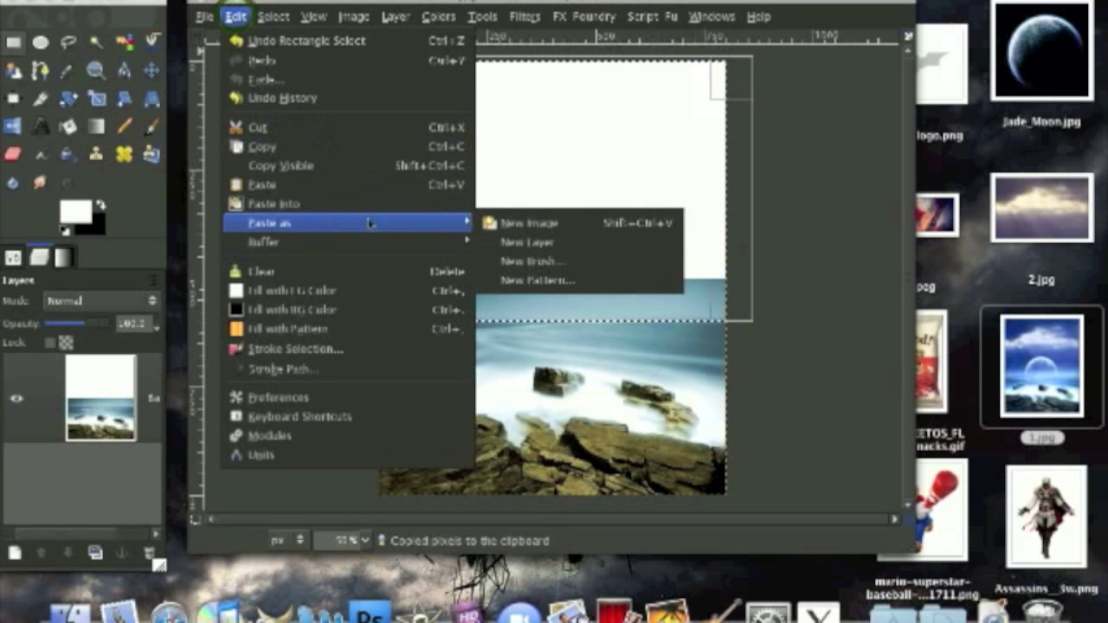
{"action": "left_click", "coordinate": [529, 243]}
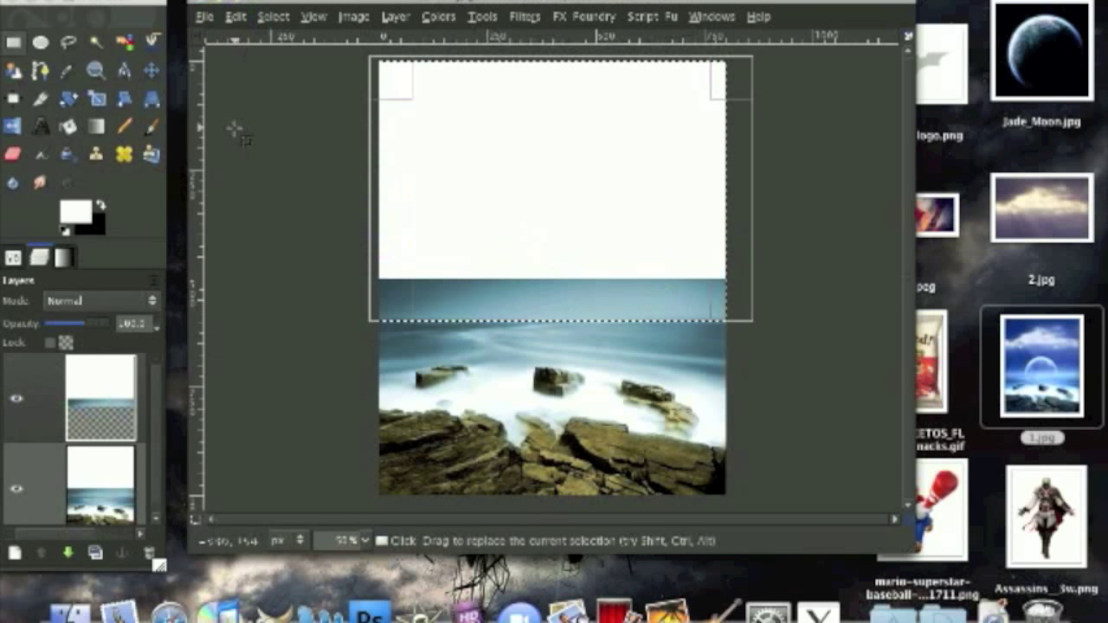
{"action": "left_click", "coordinate": [272, 16]}
{"action": "left_click", "coordinate": [289, 59]}
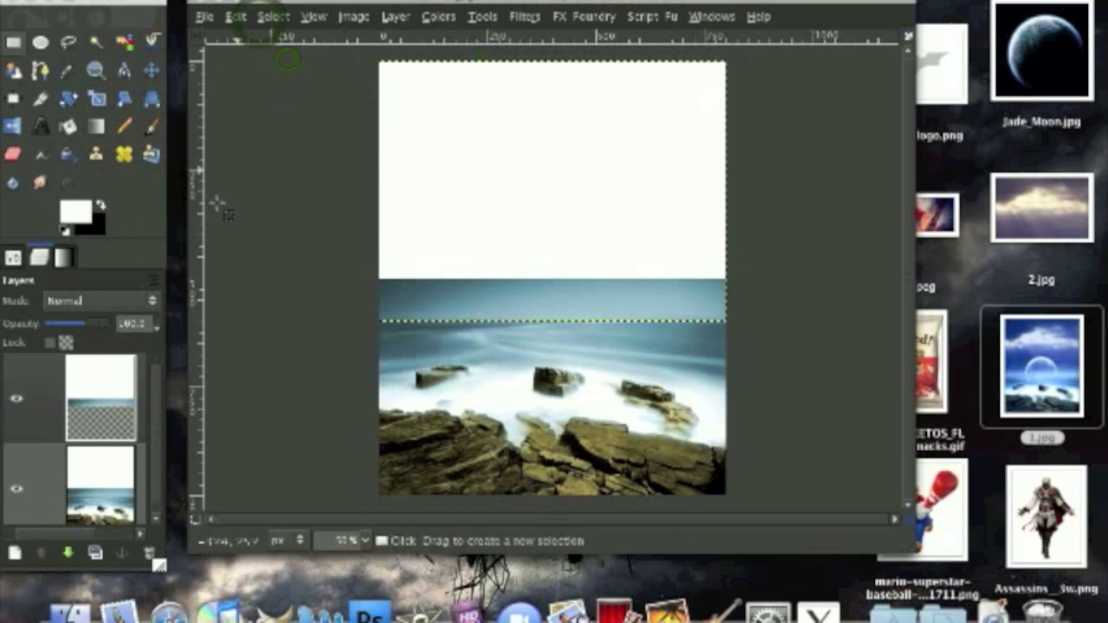
Step: Hide the background layer and make the pasted sky layer active
{"action": "left_click", "coordinate": [16, 492]}
{"action": "left_click", "coordinate": [104, 475]}
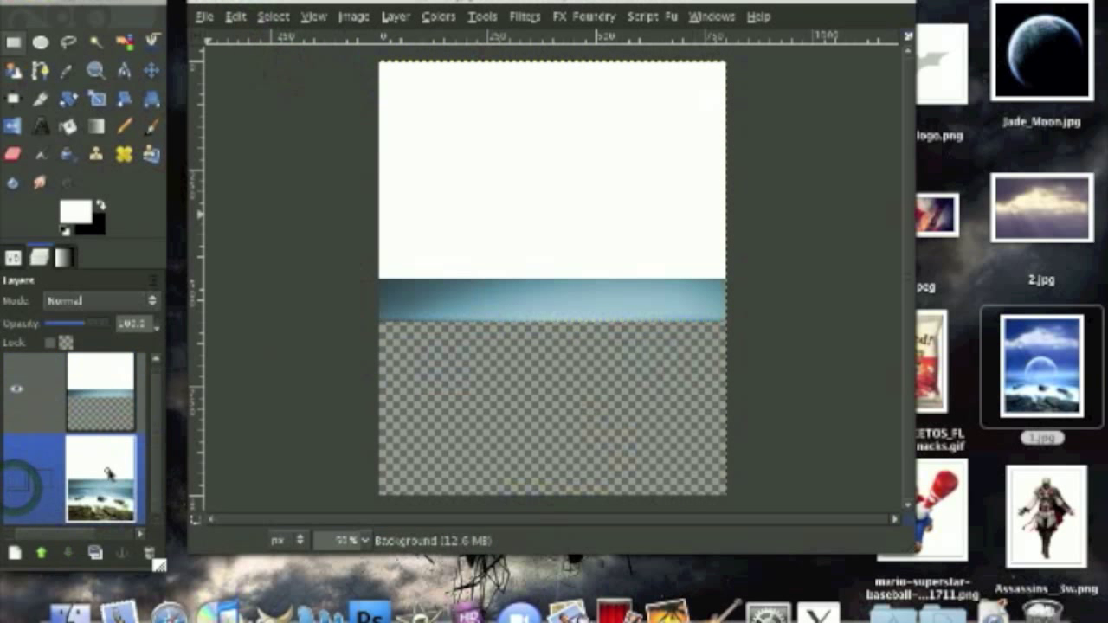
{"action": "left_click", "coordinate": [100, 394]}
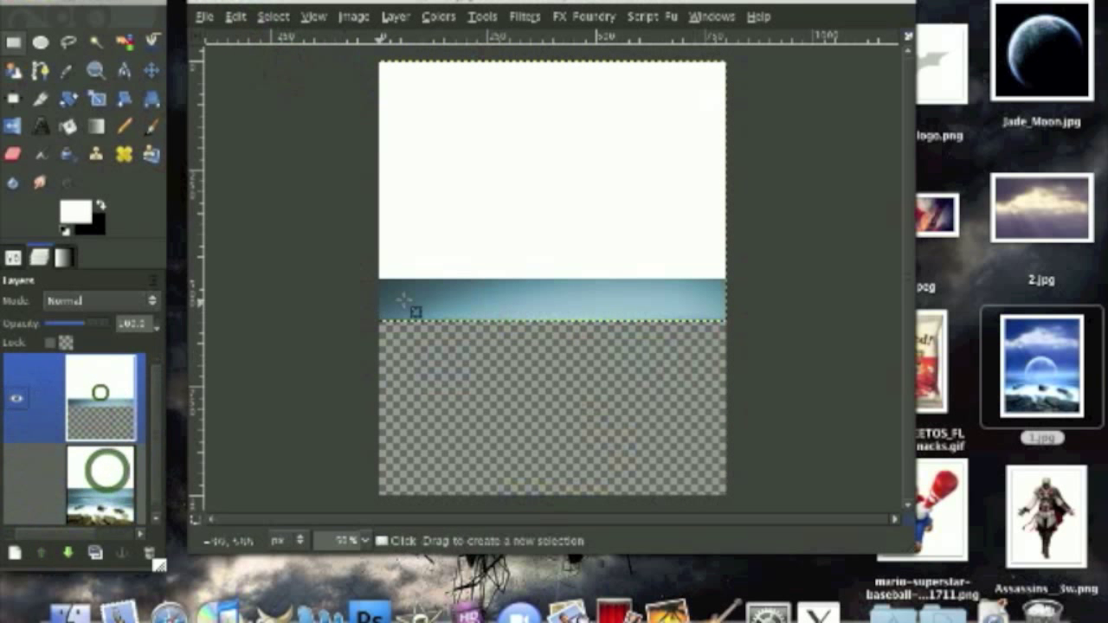
Step: Stretch the blue sky strip upward over the white area using IWarp in Move mode with deform radius 60 and deform amount 0.40
{"action": "left_click", "coordinate": [524, 16]}
{"action": "mouse_move", "coordinate": [614, 164]}
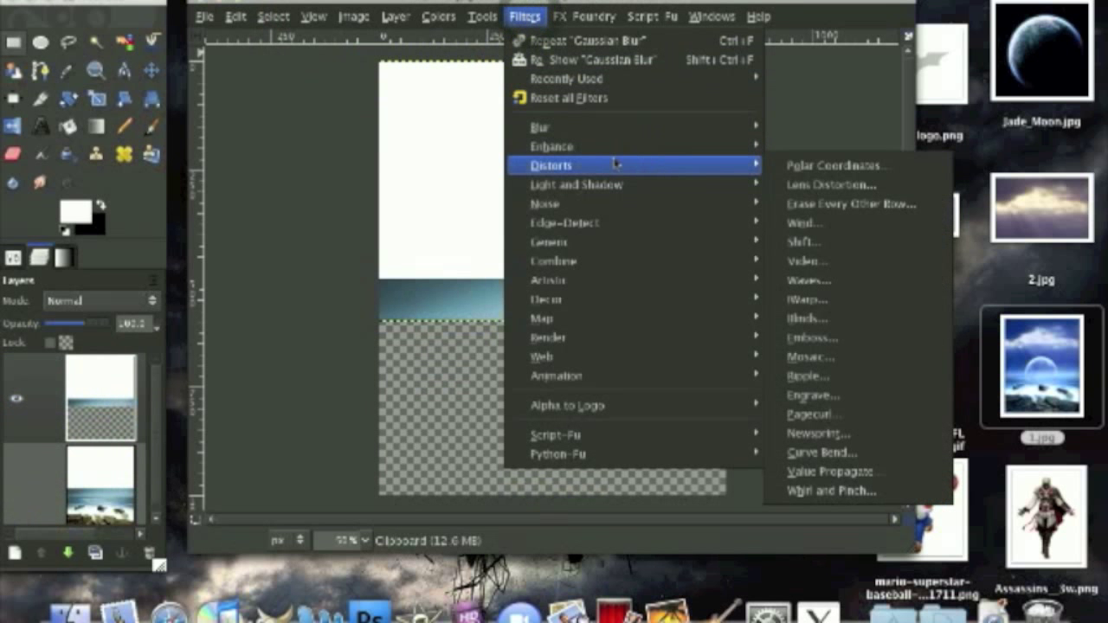
{"action": "left_click", "coordinate": [847, 296]}
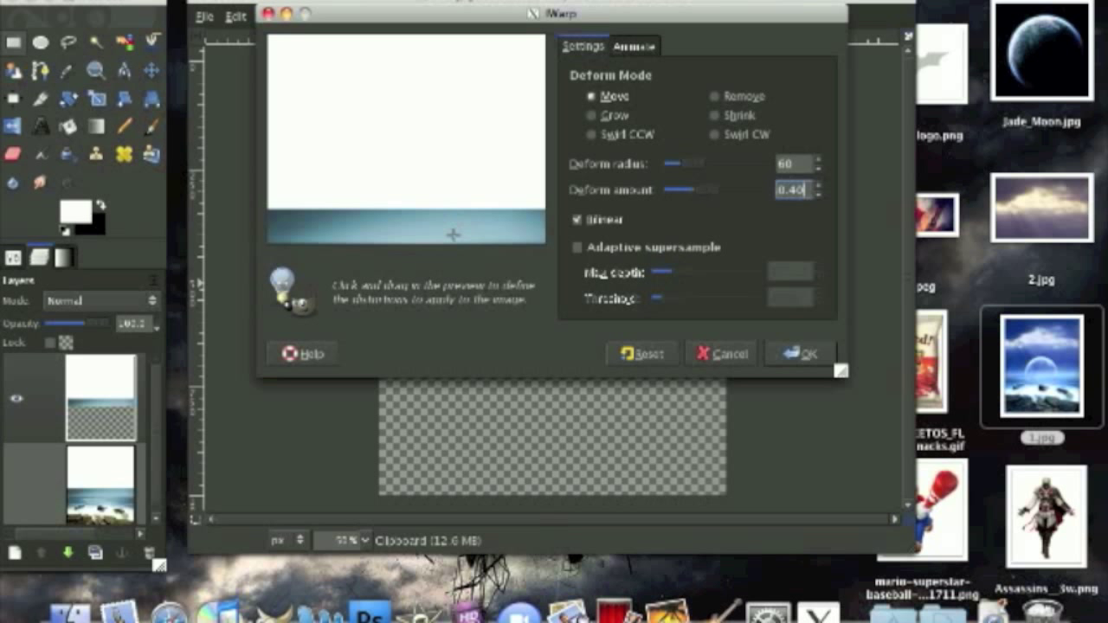
{"action": "left_click_drag", "start_coordinate": [459, 215], "coordinate": [473, 112]}
{"action": "left_click_drag", "start_coordinate": [463, 227], "coordinate": [457, 76]}
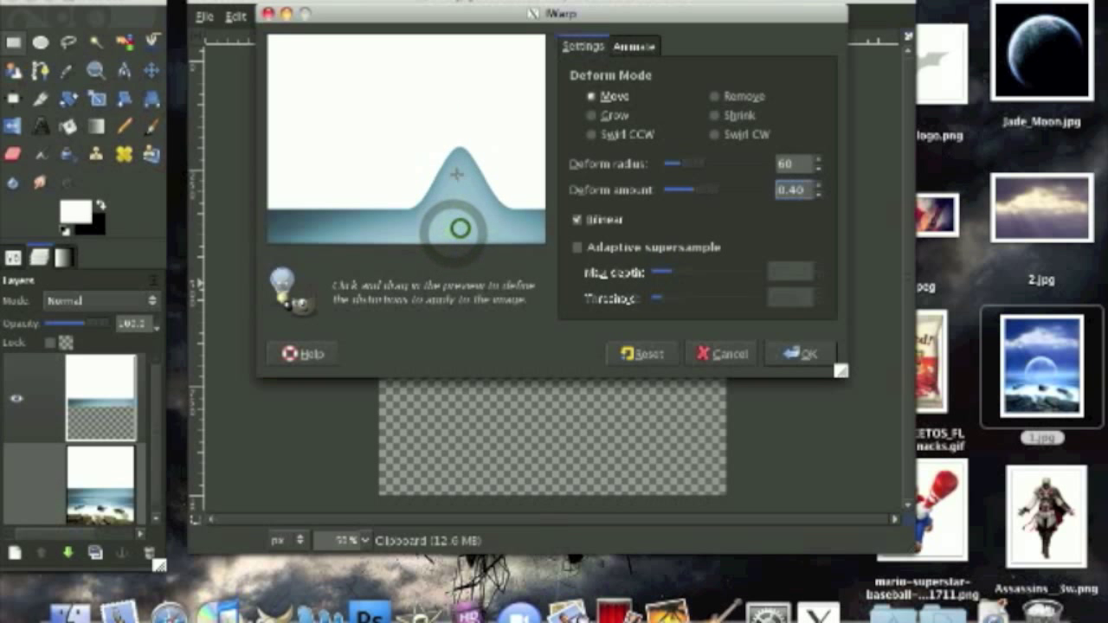
{"action": "left_click_drag", "start_coordinate": [457, 225], "coordinate": [463, 129]}
{"action": "left_click_drag", "start_coordinate": [465, 227], "coordinate": [460, 60]}
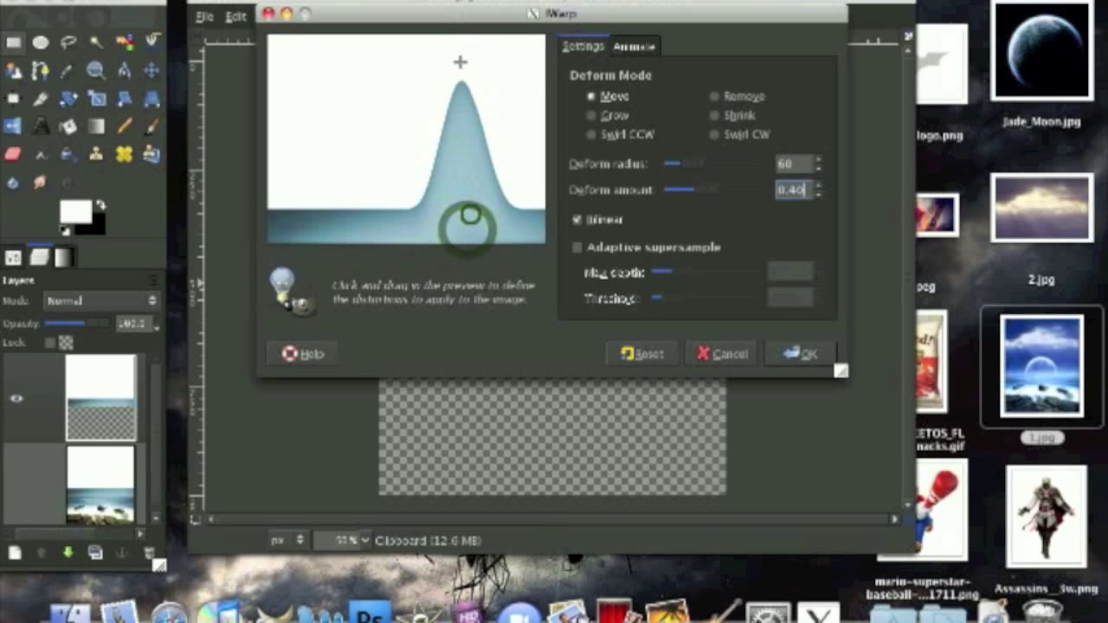
{"action": "left_click_drag", "start_coordinate": [403, 227], "coordinate": [408, 165]}
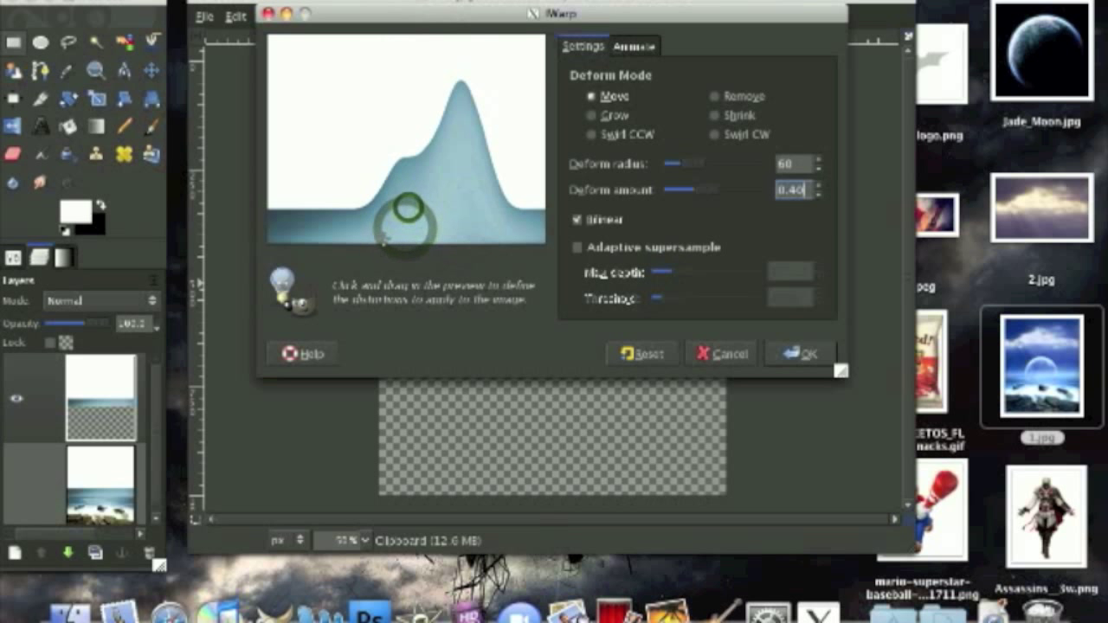
{"action": "left_click_drag", "start_coordinate": [406, 230], "coordinate": [375, 90]}
{"action": "mouse_move", "coordinate": [359, 238]}
{"action": "left_mouse_down"}
{"action": "mouse_move", "coordinate": [361, 78]}
{"action": "mouse_move", "coordinate": [400, 49]}
{"action": "left_mouse_up"}
{"action": "left_click_drag", "start_coordinate": [419, 141], "coordinate": [410, 39]}
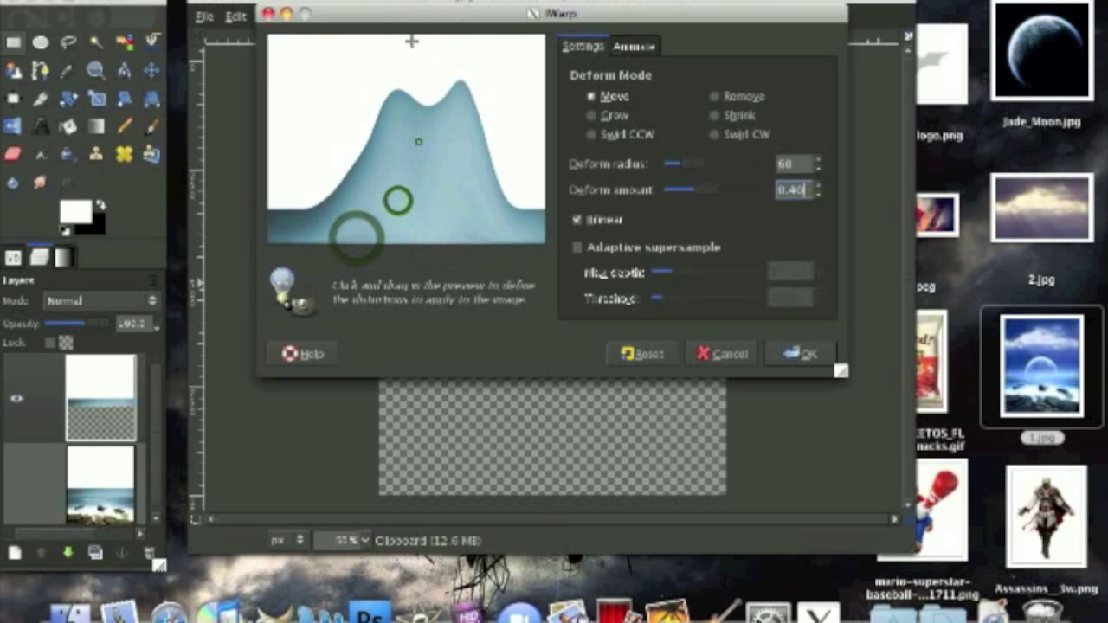
{"action": "left_click_drag", "start_coordinate": [457, 210], "coordinate": [459, 67]}
{"action": "left_click_drag", "start_coordinate": [523, 225], "coordinate": [516, 101]}
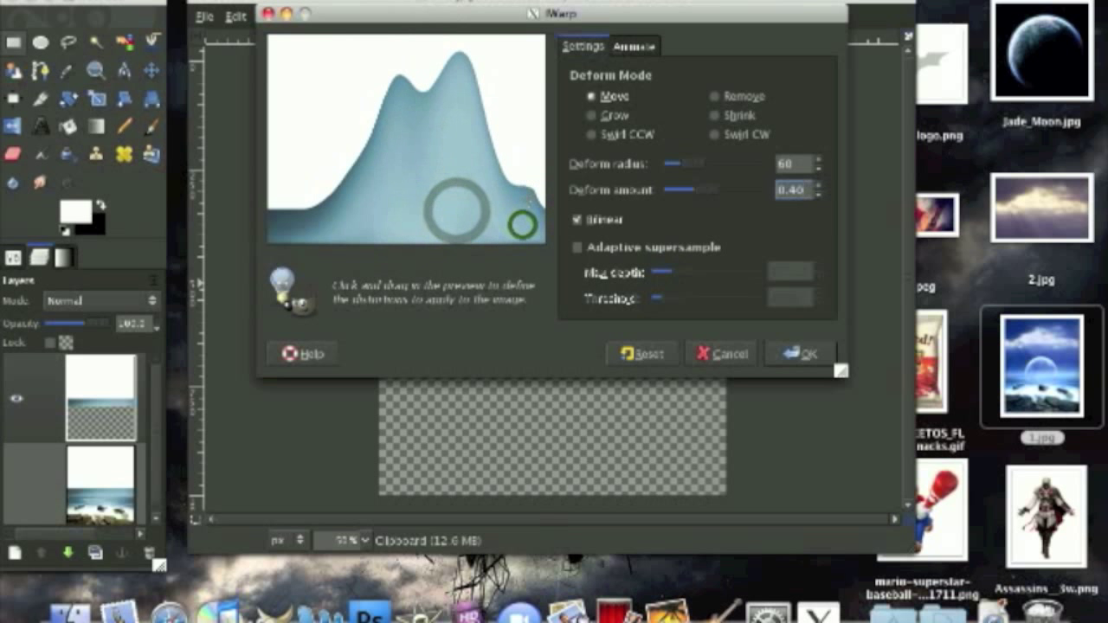
{"action": "left_click_drag", "start_coordinate": [528, 201], "coordinate": [522, 72]}
{"action": "left_click_drag", "start_coordinate": [533, 232], "coordinate": [521, 8]}
{"action": "left_click_drag", "start_coordinate": [529, 174], "coordinate": [490, 29]}
{"action": "left_click_drag", "start_coordinate": [502, 128], "coordinate": [488, 31]}
{"action": "left_click_drag", "start_coordinate": [358, 178], "coordinate": [303, 96]}
{"action": "mouse_move", "coordinate": [336, 201]}
{"action": "left_mouse_down"}
{"action": "mouse_move", "coordinate": [340, 33]}
{"action": "mouse_move", "coordinate": [344, 53]}
{"action": "left_mouse_up"}
{"action": "mouse_move", "coordinate": [353, 148]}
{"action": "left_mouse_down"}
{"action": "mouse_move", "coordinate": [388, 150]}
{"action": "mouse_move", "coordinate": [380, 48]}
{"action": "left_mouse_up"}
{"action": "mouse_move", "coordinate": [385, 150]}
{"action": "left_mouse_down"}
{"action": "mouse_move", "coordinate": [411, 124]}
{"action": "mouse_move", "coordinate": [453, 116]}
{"action": "mouse_move", "coordinate": [510, 130]}
{"action": "mouse_move", "coordinate": [530, 109]}
{"action": "mouse_move", "coordinate": [537, 44]}
{"action": "left_mouse_up"}
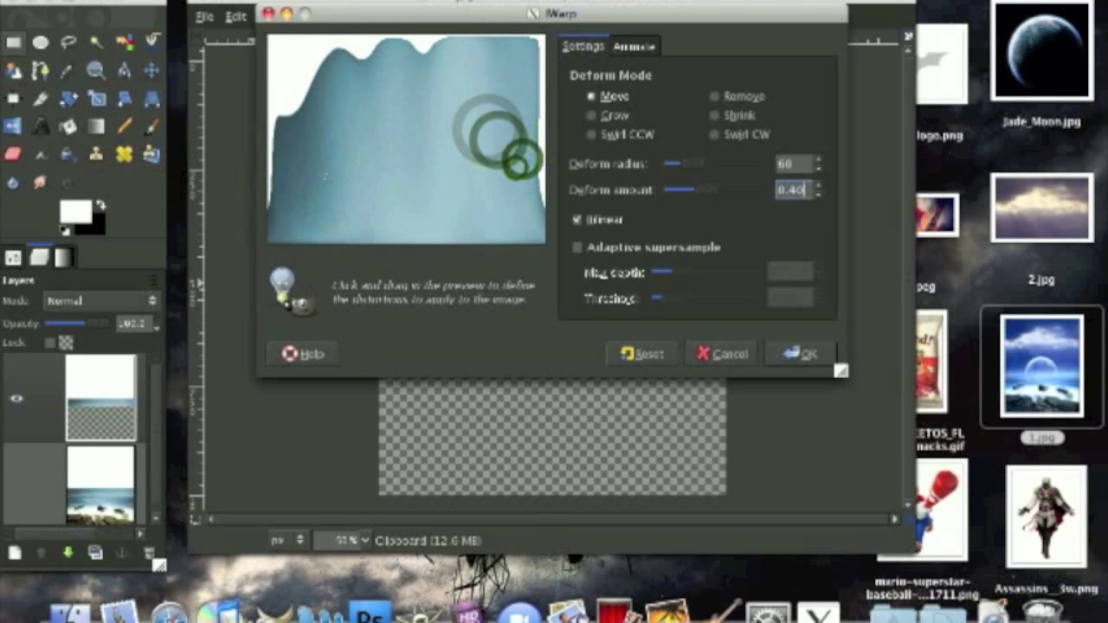
{"action": "left_click_drag", "start_coordinate": [284, 214], "coordinate": [243, 121]}
{"action": "mouse_move", "coordinate": [273, 177]}
{"action": "left_mouse_down"}
{"action": "mouse_move", "coordinate": [269, 94]}
{"action": "mouse_move", "coordinate": [290, 71]}
{"action": "left_mouse_up"}
{"action": "mouse_move", "coordinate": [307, 112]}
{"action": "left_mouse_down"}
{"action": "mouse_move", "coordinate": [303, 53]}
{"action": "mouse_move", "coordinate": [294, 60]}
{"action": "mouse_move", "coordinate": [308, 39]}
{"action": "left_mouse_up"}
{"action": "left_click_drag", "start_coordinate": [343, 98], "coordinate": [341, 35]}
{"action": "left_click_drag", "start_coordinate": [363, 71], "coordinate": [372, 39]}
{"action": "mouse_move", "coordinate": [409, 80]}
{"action": "left_mouse_down"}
{"action": "mouse_move", "coordinate": [428, 61]}
{"action": "mouse_move", "coordinate": [457, 98]}
{"action": "mouse_move", "coordinate": [515, 64]}
{"action": "mouse_move", "coordinate": [524, 163]}
{"action": "mouse_move", "coordinate": [552, 138]}
{"action": "mouse_move", "coordinate": [537, 185]}
{"action": "left_mouse_up"}
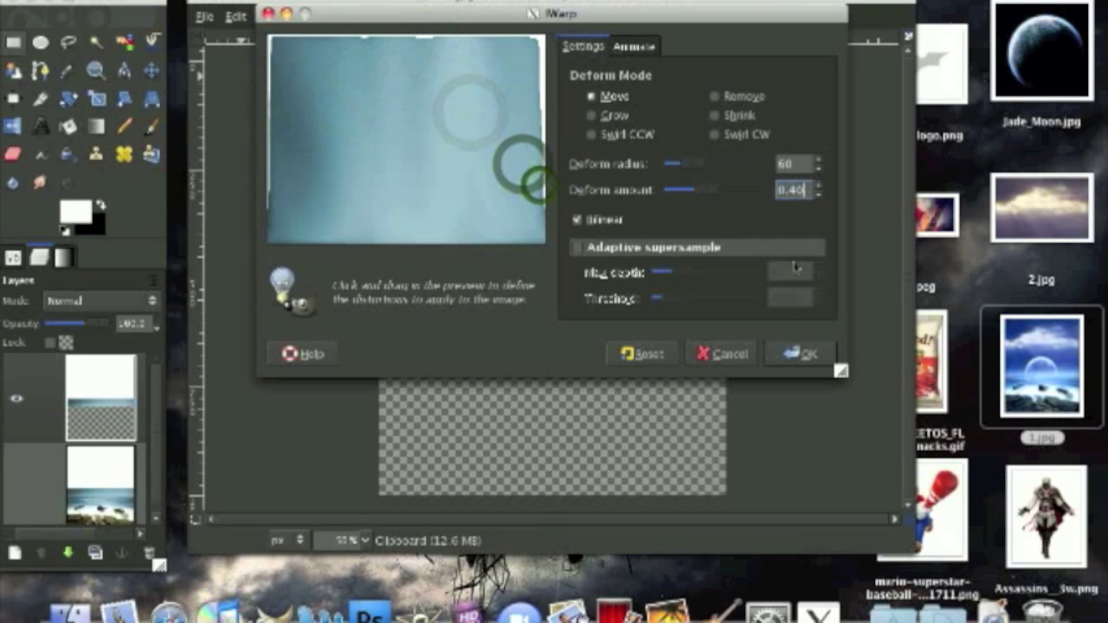
{"action": "left_click", "coordinate": [798, 353]}
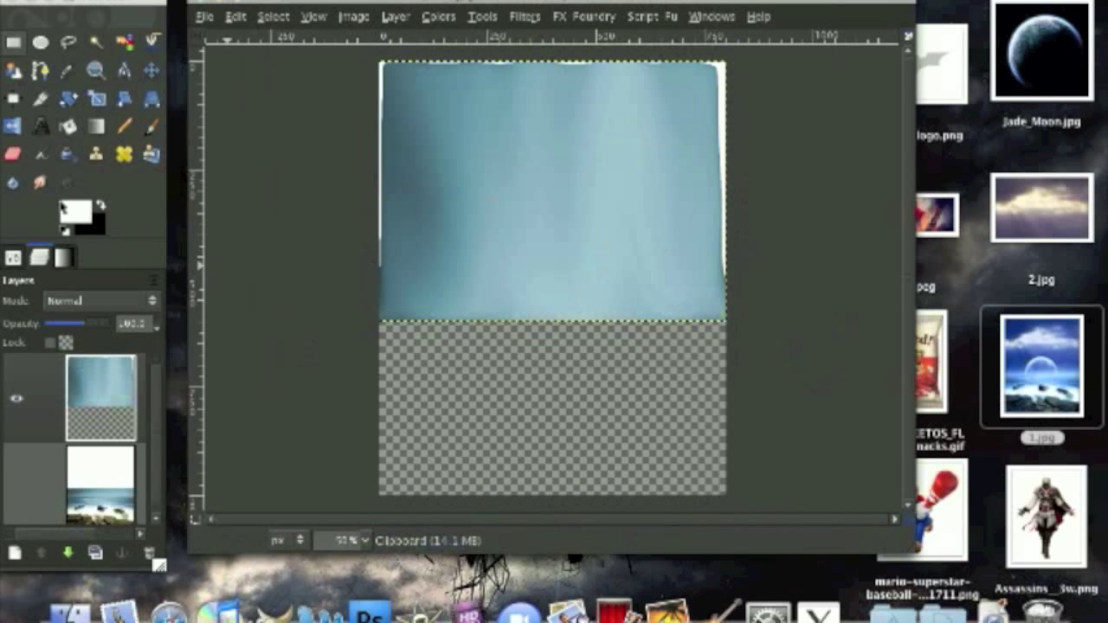
Step: Smudge the blue sky over the white strip along the left edge using a Circle Fuzzy (19) brush at scale 10.00
{"action": "double_click", "coordinate": [39, 182]}
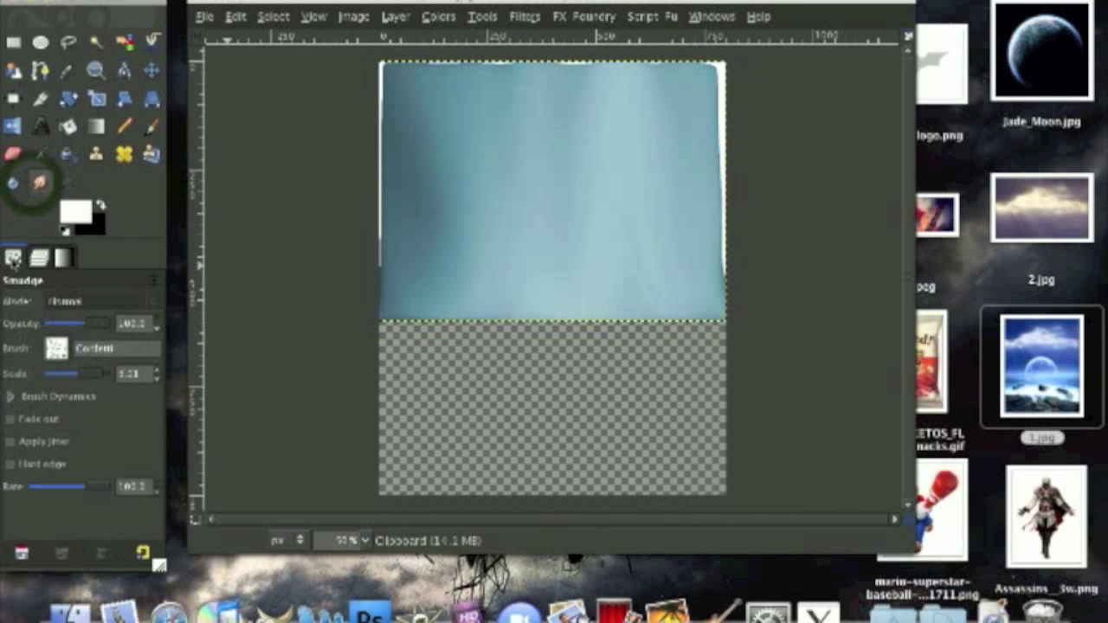
{"action": "left_click", "coordinate": [59, 347]}
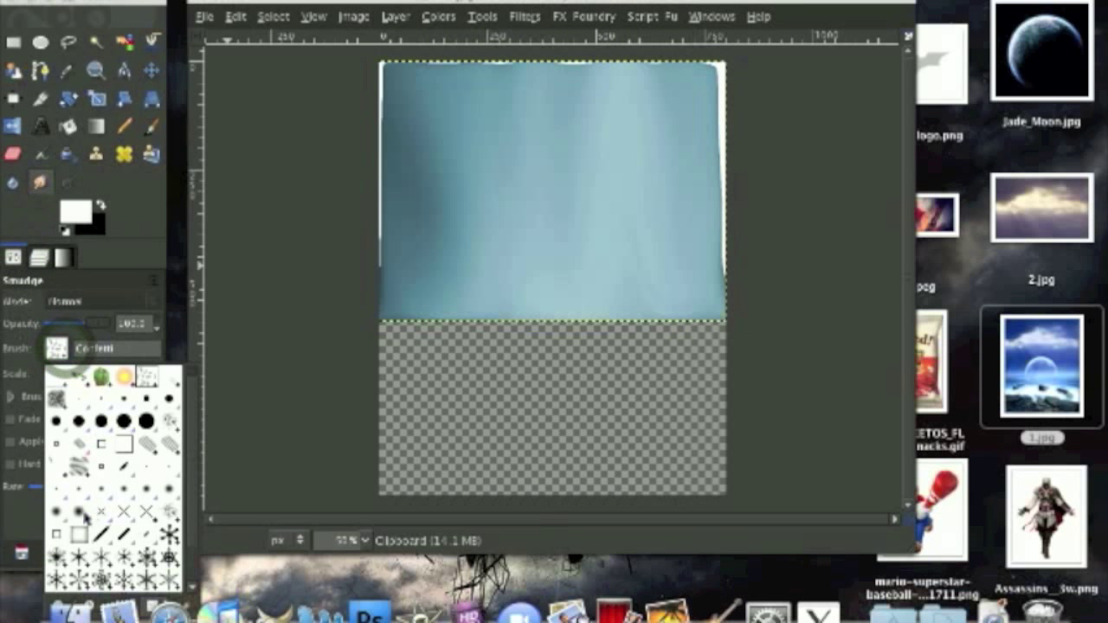
{"action": "left_click", "coordinate": [83, 511]}
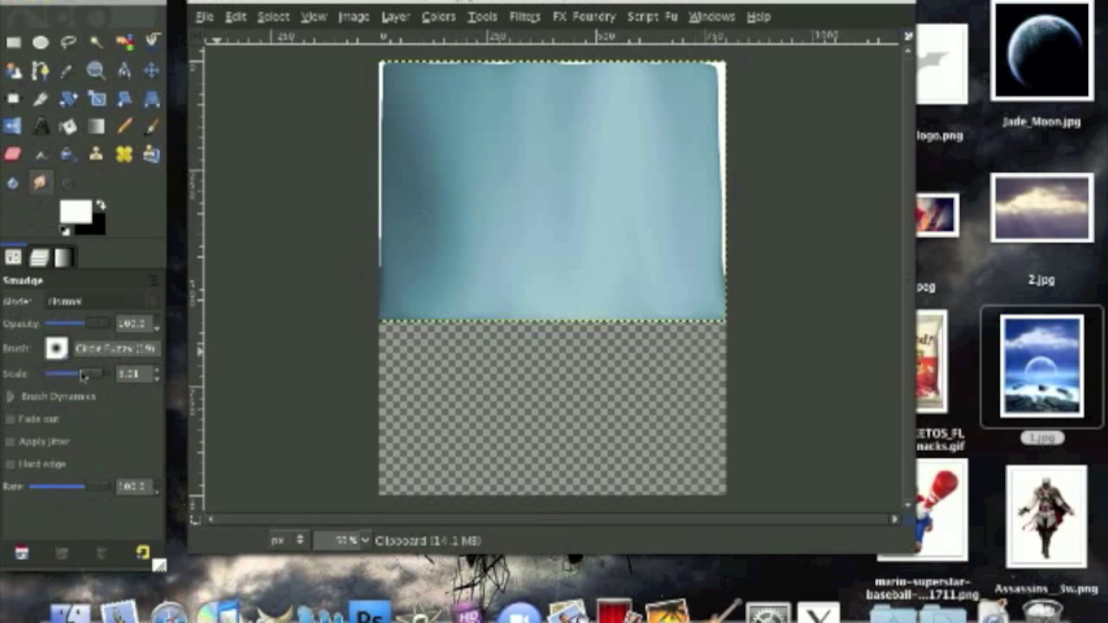
{"action": "left_click_drag", "start_coordinate": [83, 376], "coordinate": [93, 374]}
{"action": "left_click", "coordinate": [391, 231]}
{"action": "mouse_move", "coordinate": [388, 250]}
{"action": "left_mouse_down"}
{"action": "mouse_move", "coordinate": [367, 184]}
{"action": "mouse_move", "coordinate": [362, 30]}
{"action": "left_mouse_up"}
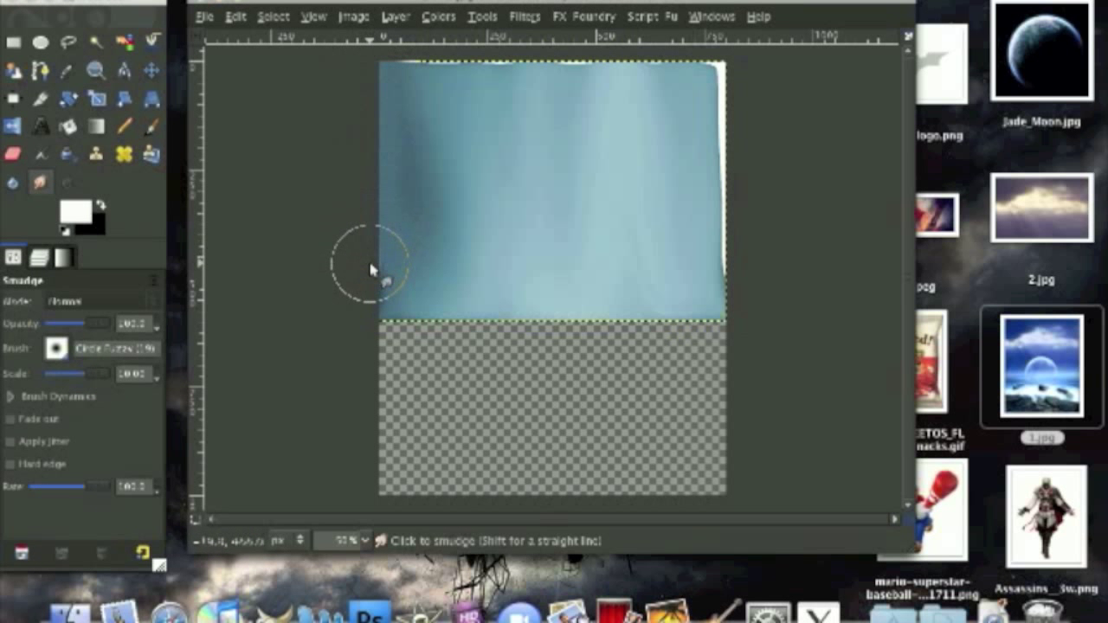
Step: Smudge the blue sky outward over the remaining white strips along the layer's top and right edges
{"action": "mouse_move", "coordinate": [425, 50]}
{"action": "left_mouse_down"}
{"action": "mouse_move", "coordinate": [510, 47]}
{"action": "mouse_move", "coordinate": [516, 63]}
{"action": "mouse_move", "coordinate": [574, 57]}
{"action": "mouse_move", "coordinate": [630, 81]}
{"action": "mouse_move", "coordinate": [666, 54]}
{"action": "left_mouse_up"}
{"action": "mouse_move", "coordinate": [564, 91]}
{"action": "left_mouse_down"}
{"action": "mouse_move", "coordinate": [537, 85]}
{"action": "mouse_move", "coordinate": [568, 60]}
{"action": "mouse_move", "coordinate": [537, 52]}
{"action": "left_mouse_up"}
{"action": "left_click_drag", "start_coordinate": [454, 81], "coordinate": [511, 63]}
{"action": "mouse_move", "coordinate": [685, 78]}
{"action": "left_mouse_down"}
{"action": "mouse_move", "coordinate": [727, 58]}
{"action": "mouse_move", "coordinate": [703, 95]}
{"action": "mouse_move", "coordinate": [720, 149]}
{"action": "mouse_move", "coordinate": [730, 101]}
{"action": "mouse_move", "coordinate": [695, 143]}
{"action": "mouse_move", "coordinate": [717, 117]}
{"action": "left_mouse_up"}
{"action": "left_click_drag", "start_coordinate": [682, 111], "coordinate": [723, 92]}
{"action": "left_click_drag", "start_coordinate": [684, 195], "coordinate": [719, 177]}
{"action": "left_click_drag", "start_coordinate": [709, 221], "coordinate": [727, 185]}
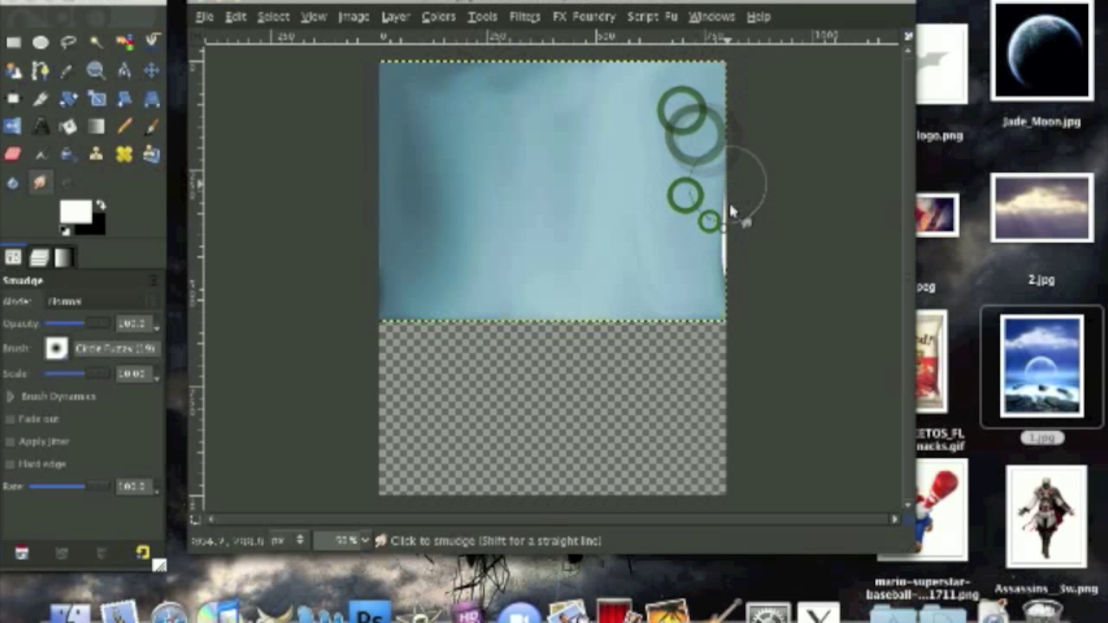
{"action": "left_click_drag", "start_coordinate": [724, 282], "coordinate": [737, 107]}
{"action": "left_click_drag", "start_coordinate": [716, 228], "coordinate": [781, 100]}
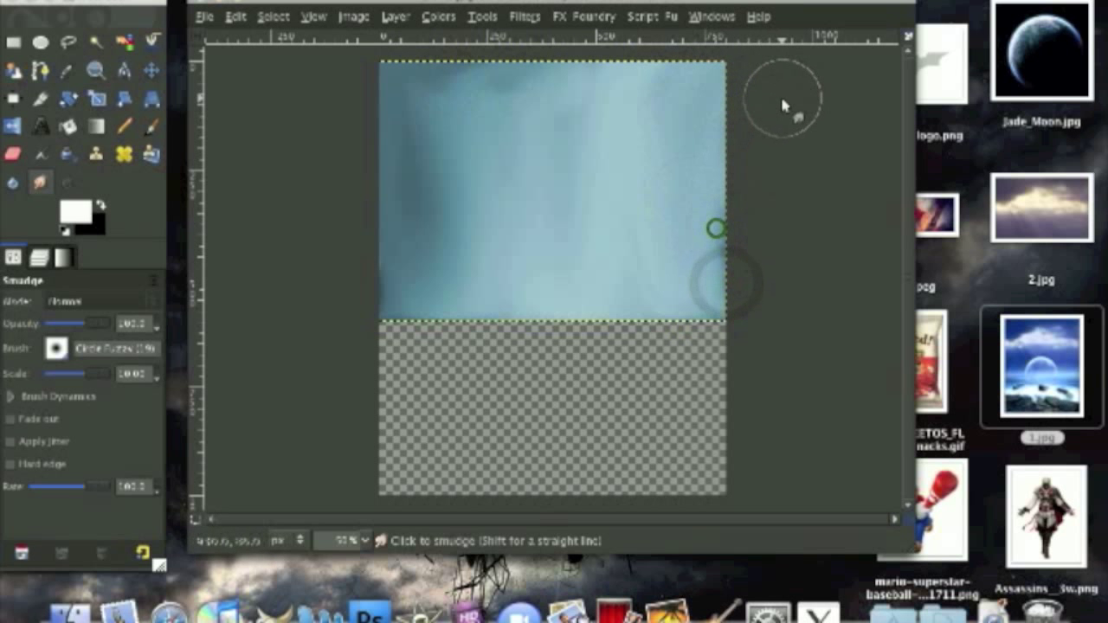
Step: Apply a Gaussian Blur with a 55 px horizontal and vertical radius to the sky layer twice
{"action": "left_click", "coordinate": [524, 15]}
{"action": "mouse_move", "coordinate": [639, 138]}
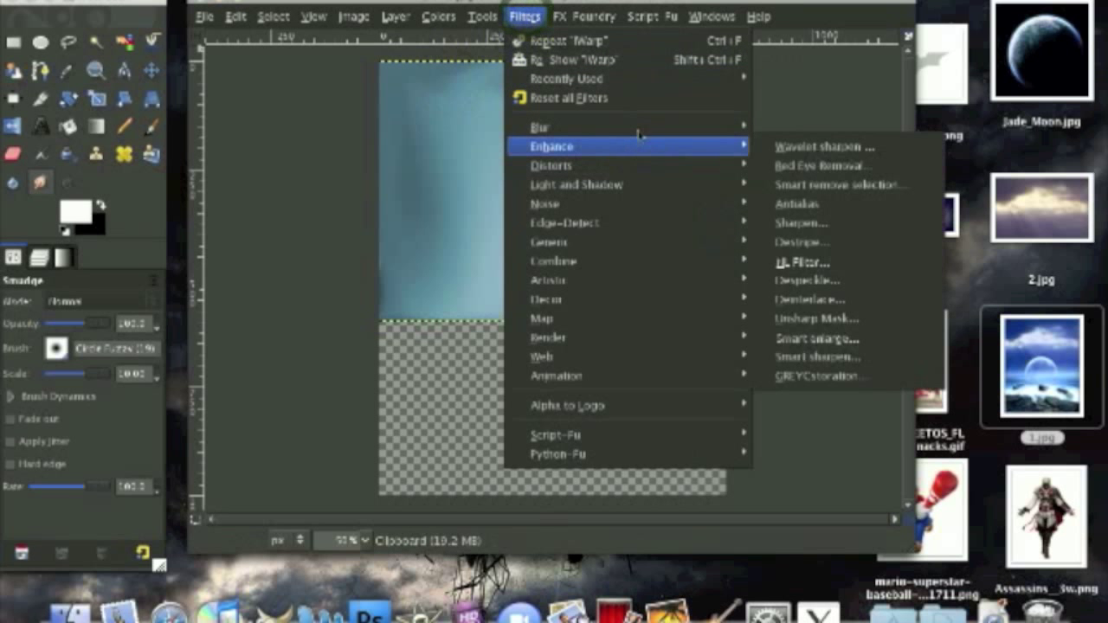
{"action": "left_click", "coordinate": [827, 203]}
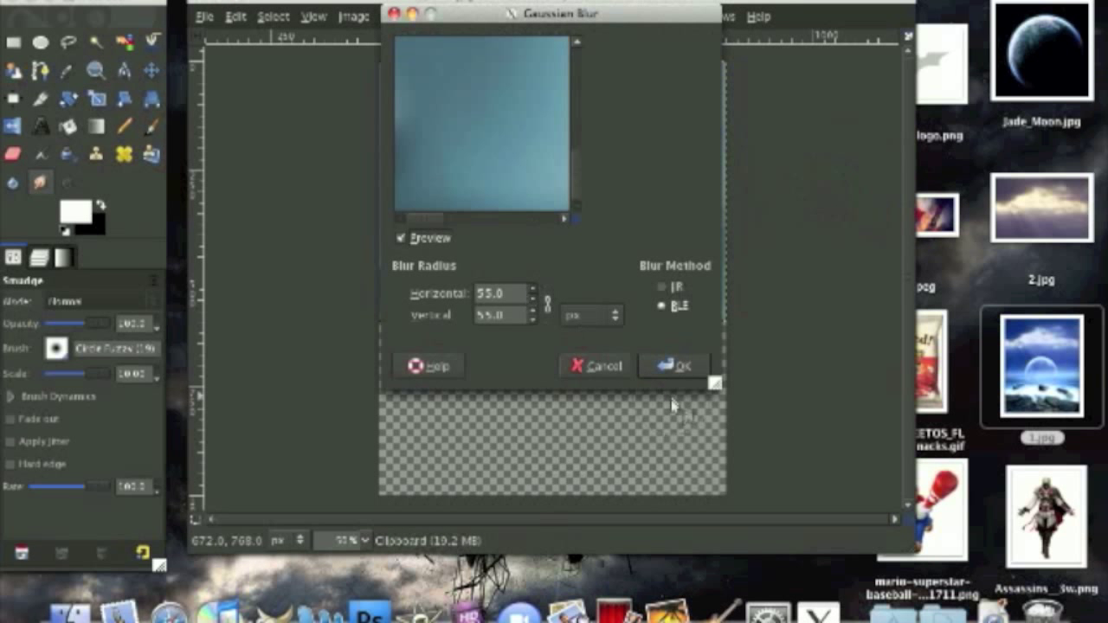
{"action": "left_click", "coordinate": [675, 366]}
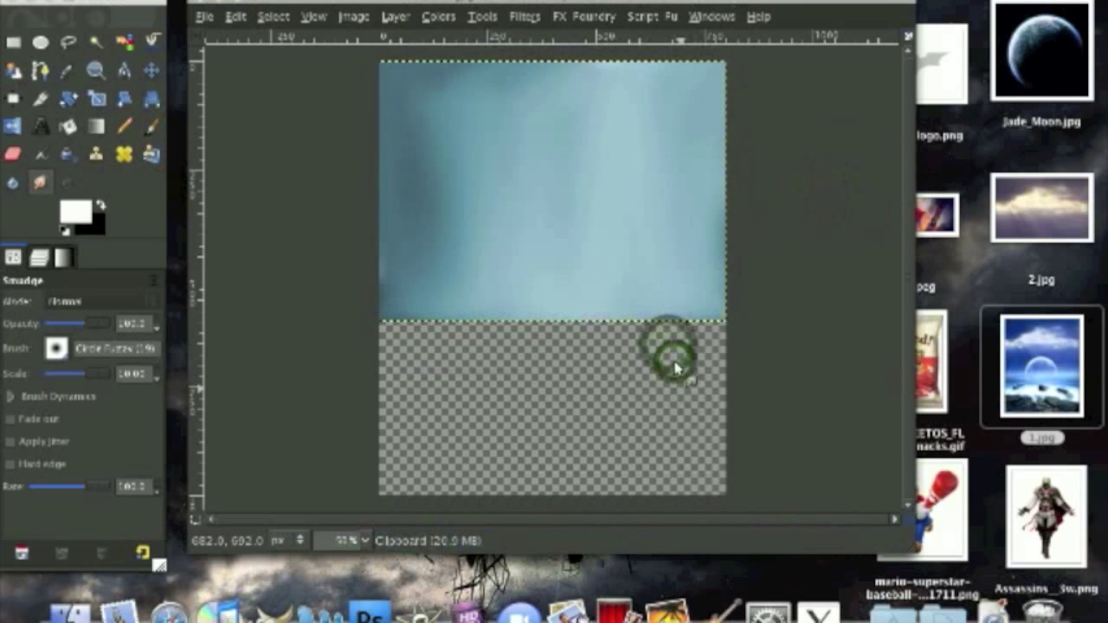
{"action": "left_click", "coordinate": [523, 17]}
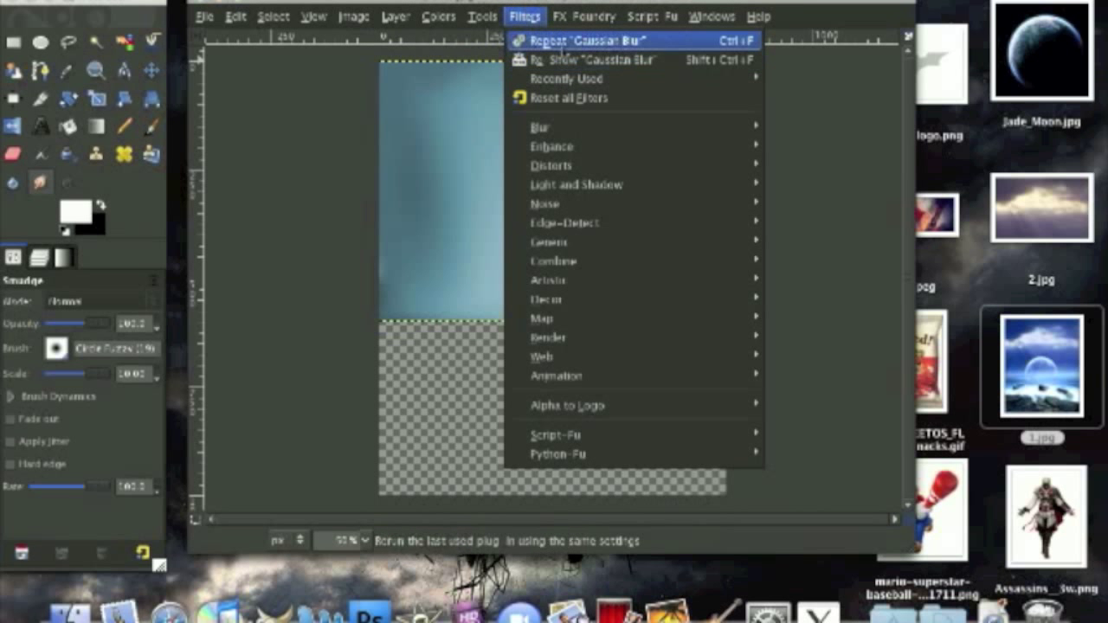
{"action": "left_click", "coordinate": [651, 39]}
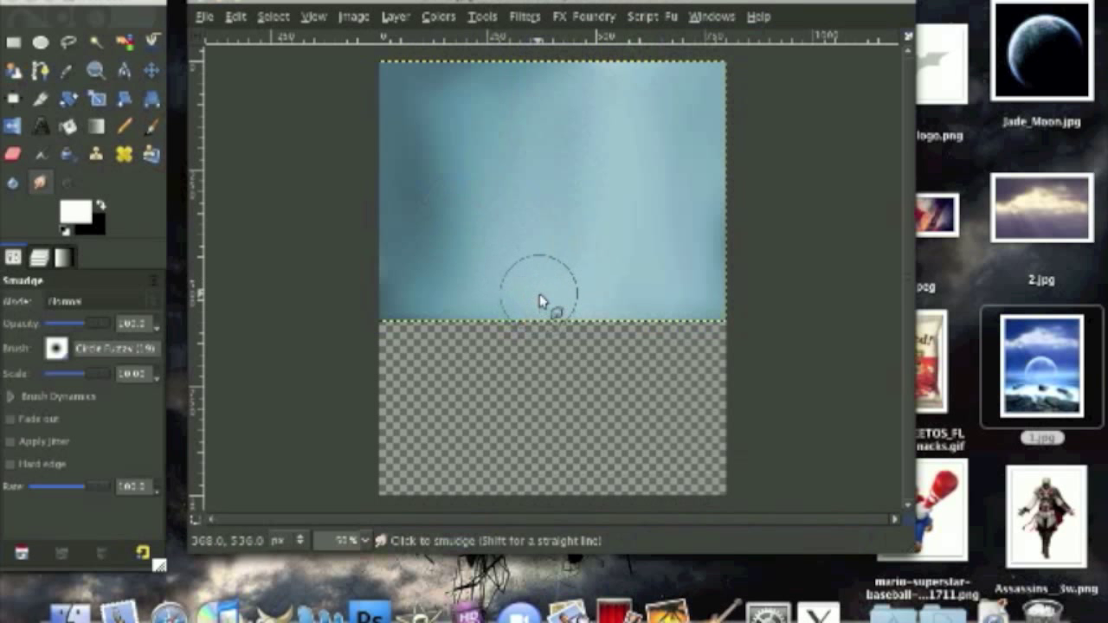
Step: Smudge the darker blue tones from both sides of the sky up and inward across its top, leaving a light area in the middle
{"action": "left_click_drag", "start_coordinate": [537, 293], "coordinate": [541, 160]}
{"action": "left_click_drag", "start_coordinate": [422, 137], "coordinate": [488, 100]}
{"action": "left_click_drag", "start_coordinate": [415, 101], "coordinate": [509, 84]}
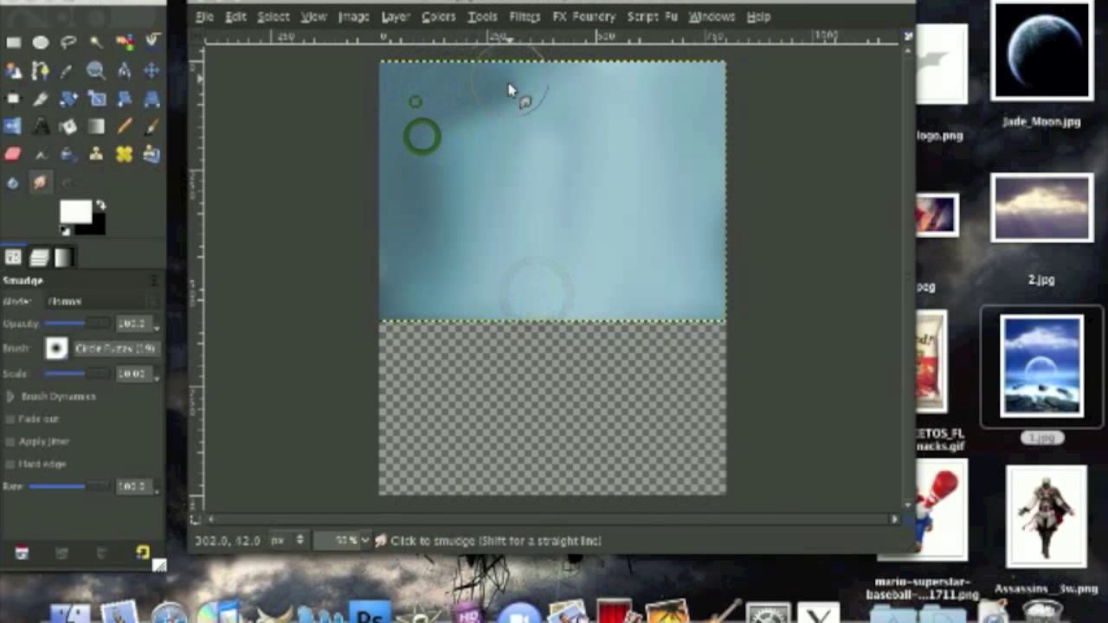
{"action": "left_click_drag", "start_coordinate": [439, 114], "coordinate": [488, 87]}
{"action": "mouse_move", "coordinate": [457, 174]}
{"action": "left_mouse_down"}
{"action": "mouse_move", "coordinate": [517, 109]}
{"action": "mouse_move", "coordinate": [563, 95]}
{"action": "left_mouse_up"}
{"action": "left_click_drag", "start_coordinate": [484, 85], "coordinate": [537, 66]}
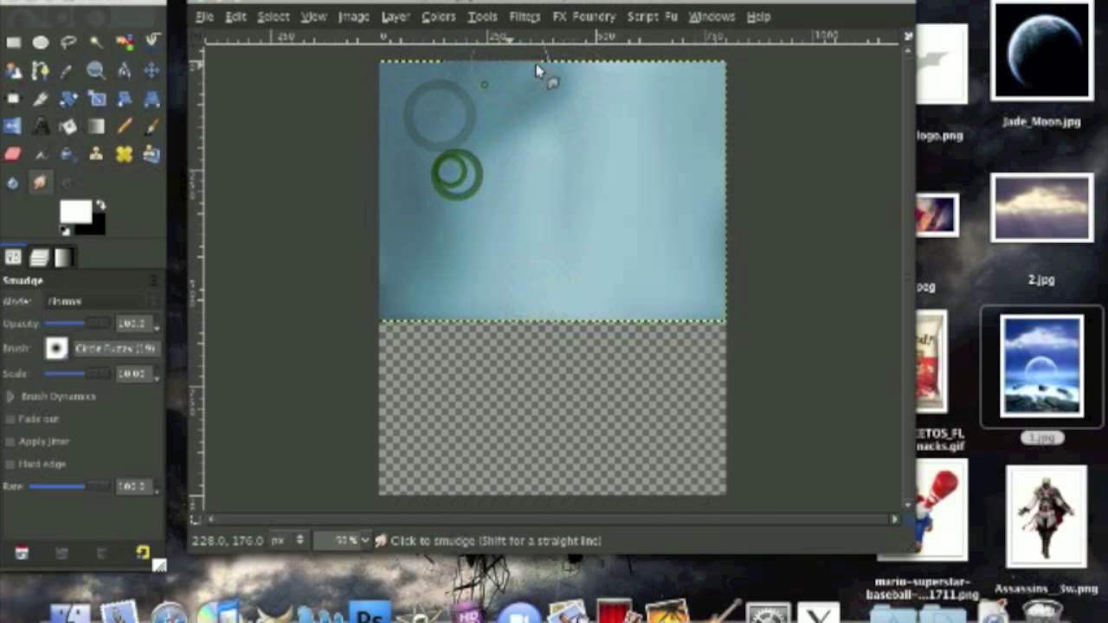
{"action": "mouse_move", "coordinate": [695, 311]}
{"action": "left_mouse_down"}
{"action": "mouse_move", "coordinate": [684, 204]}
{"action": "mouse_move", "coordinate": [706, 245]}
{"action": "mouse_move", "coordinate": [676, 118]}
{"action": "left_mouse_up"}
{"action": "left_click_drag", "start_coordinate": [712, 168], "coordinate": [670, 53]}
{"action": "left_click_drag", "start_coordinate": [550, 101], "coordinate": [592, 49]}
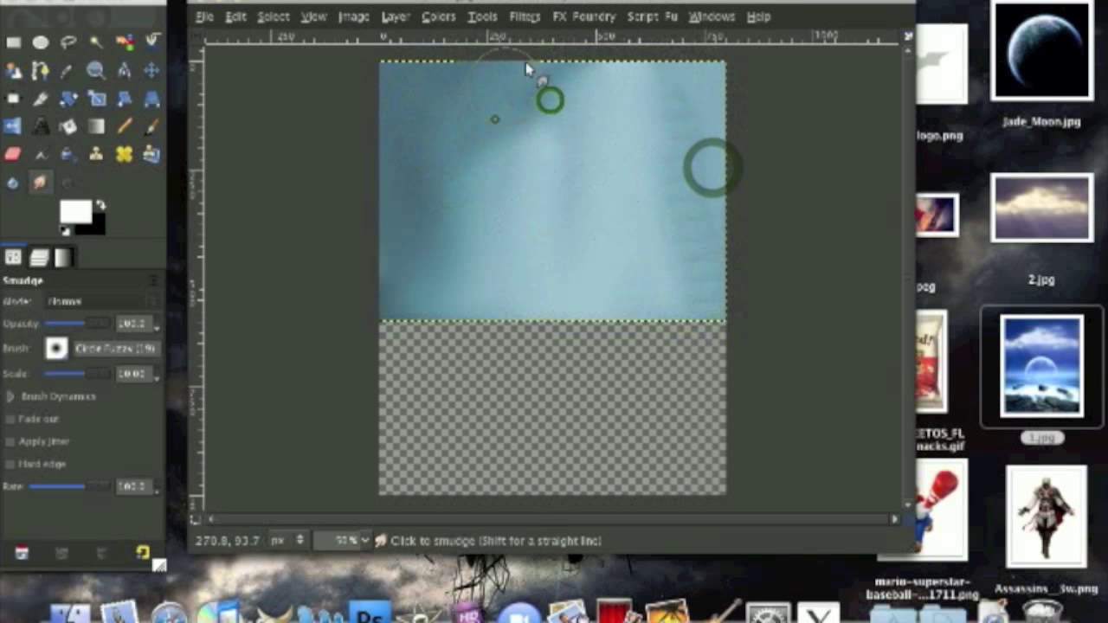
{"action": "mouse_move", "coordinate": [682, 118]}
{"action": "left_mouse_down"}
{"action": "mouse_move", "coordinate": [706, 284]}
{"action": "mouse_move", "coordinate": [660, 86]}
{"action": "left_mouse_up"}
{"action": "mouse_move", "coordinate": [685, 146]}
{"action": "left_mouse_down"}
{"action": "mouse_move", "coordinate": [609, 48]}
{"action": "mouse_move", "coordinate": [672, 99]}
{"action": "mouse_move", "coordinate": [550, 72]}
{"action": "mouse_move", "coordinate": [657, 108]}
{"action": "mouse_move", "coordinate": [553, 77]}
{"action": "mouse_move", "coordinate": [480, 157]}
{"action": "mouse_move", "coordinate": [481, 296]}
{"action": "mouse_move", "coordinate": [470, 163]}
{"action": "mouse_move", "coordinate": [572, 45]}
{"action": "left_mouse_up"}
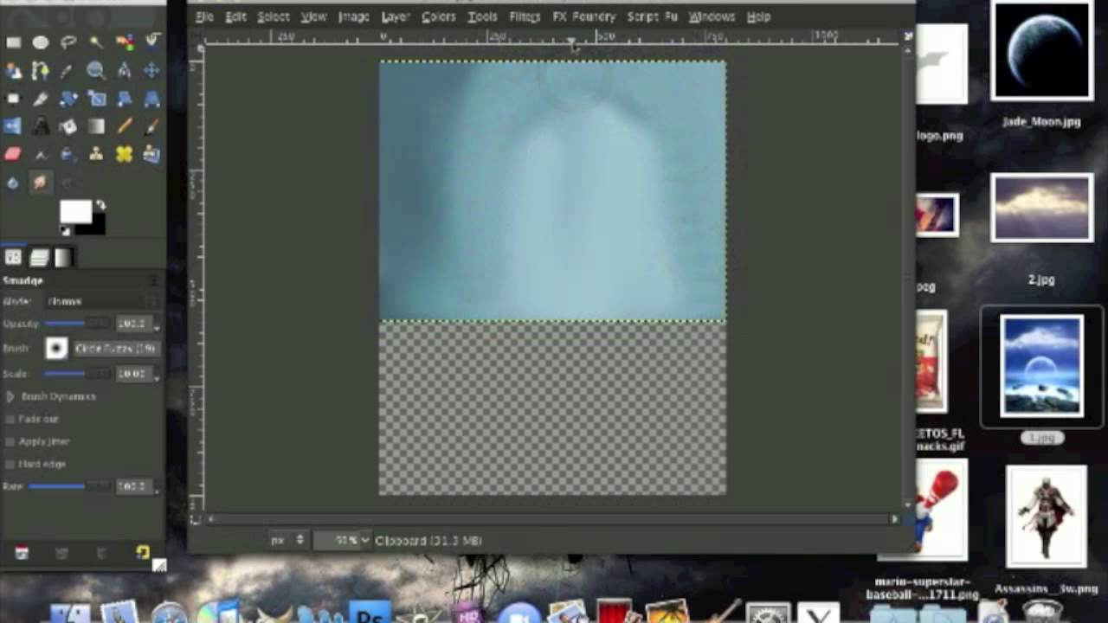
Step: Repeat the Gaussian Blur twice on the sky layer with the same settings to soften the smudged tones
{"action": "left_click", "coordinate": [525, 17]}
{"action": "left_click", "coordinate": [545, 35]}
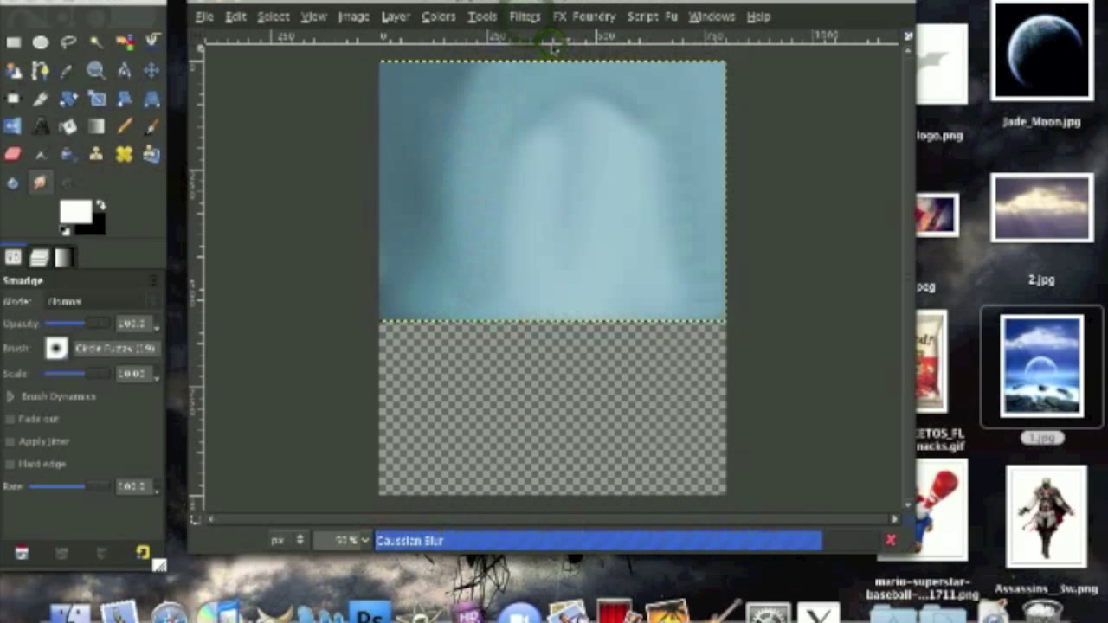
{"action": "left_click", "coordinate": [530, 17]}
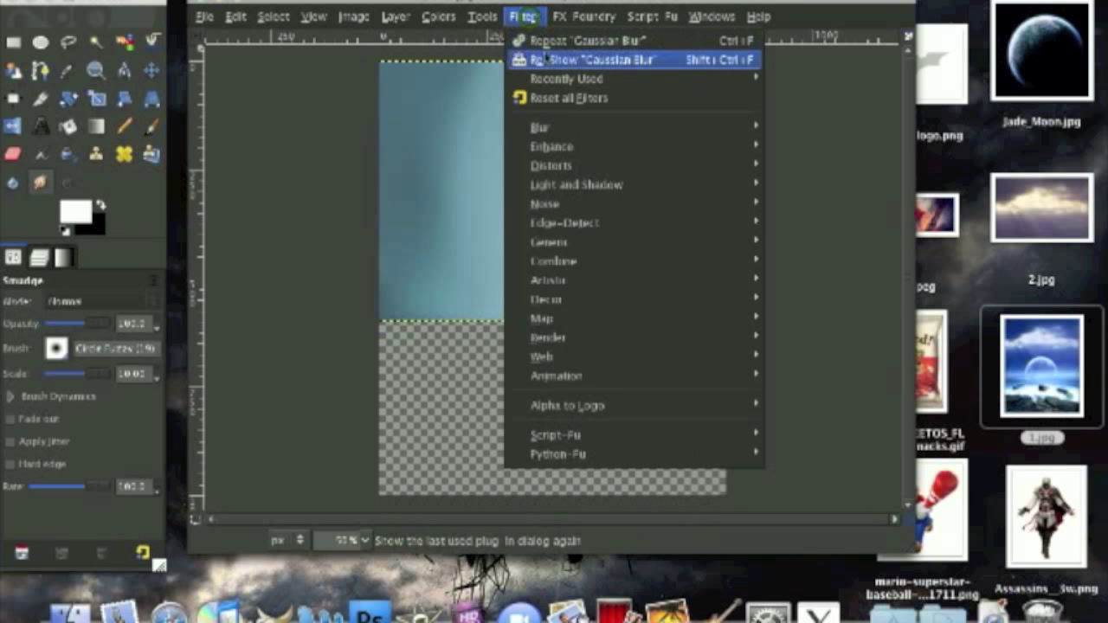
{"action": "left_click", "coordinate": [541, 39]}
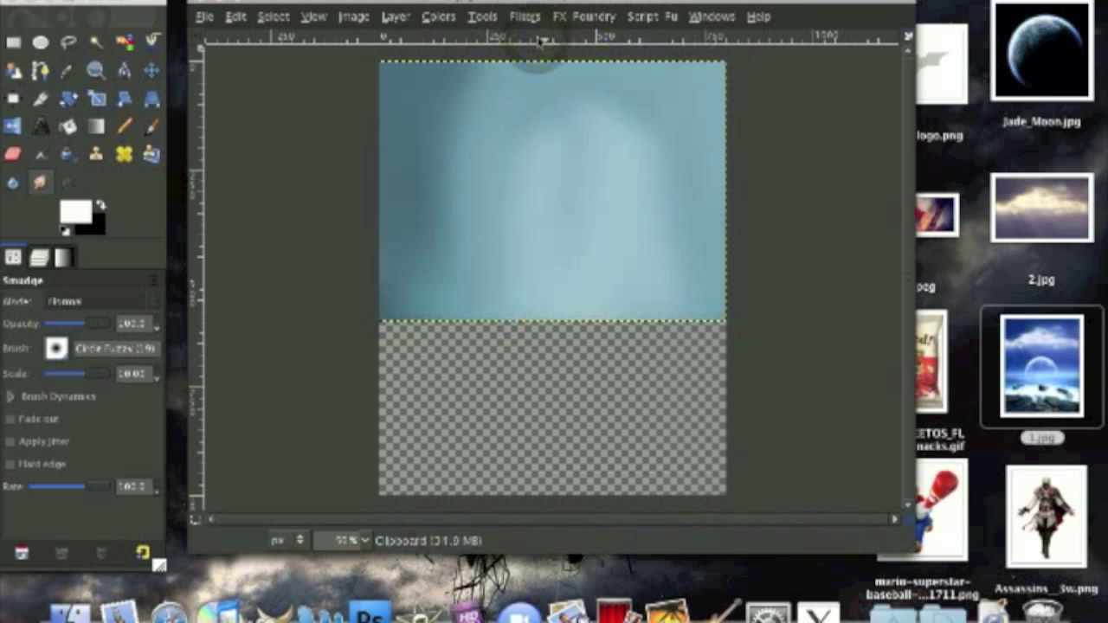
Step: Show the background layer again and merge the blurred sky layer down into it
{"action": "left_click", "coordinate": [43, 257]}
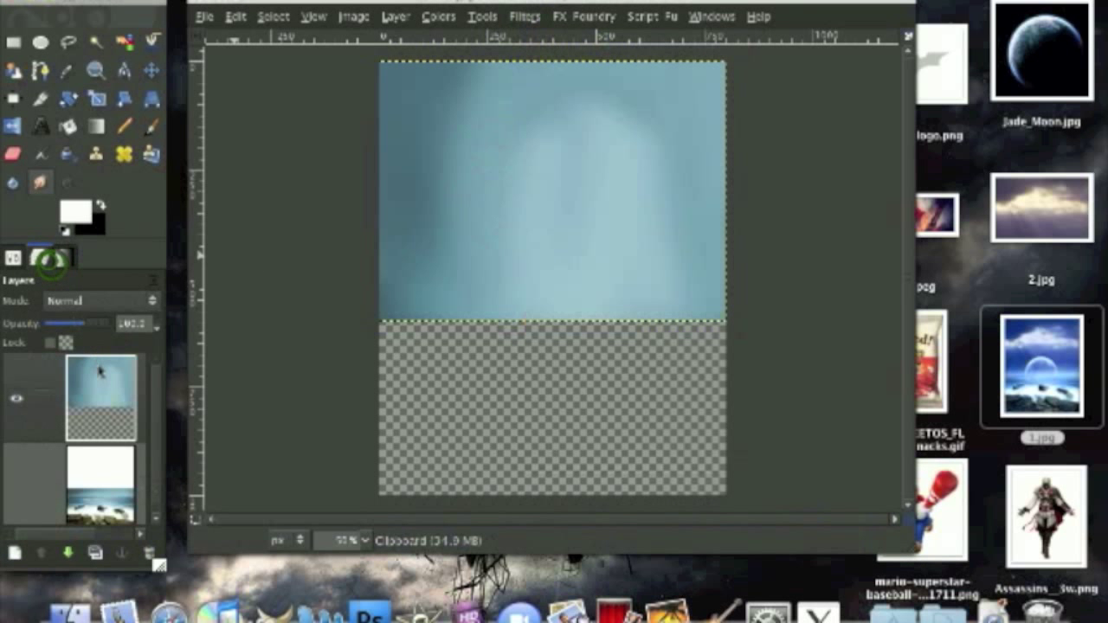
{"action": "left_click", "coordinate": [16, 490]}
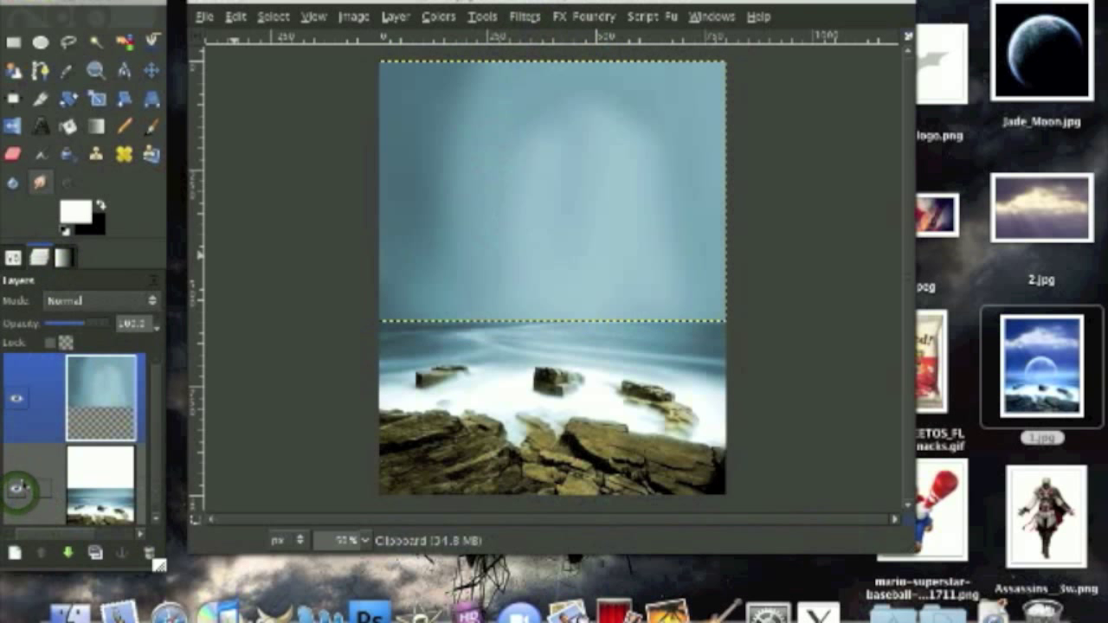
{"action": "left_click", "coordinate": [98, 442]}
{"action": "right_click", "coordinate": [98, 394]}
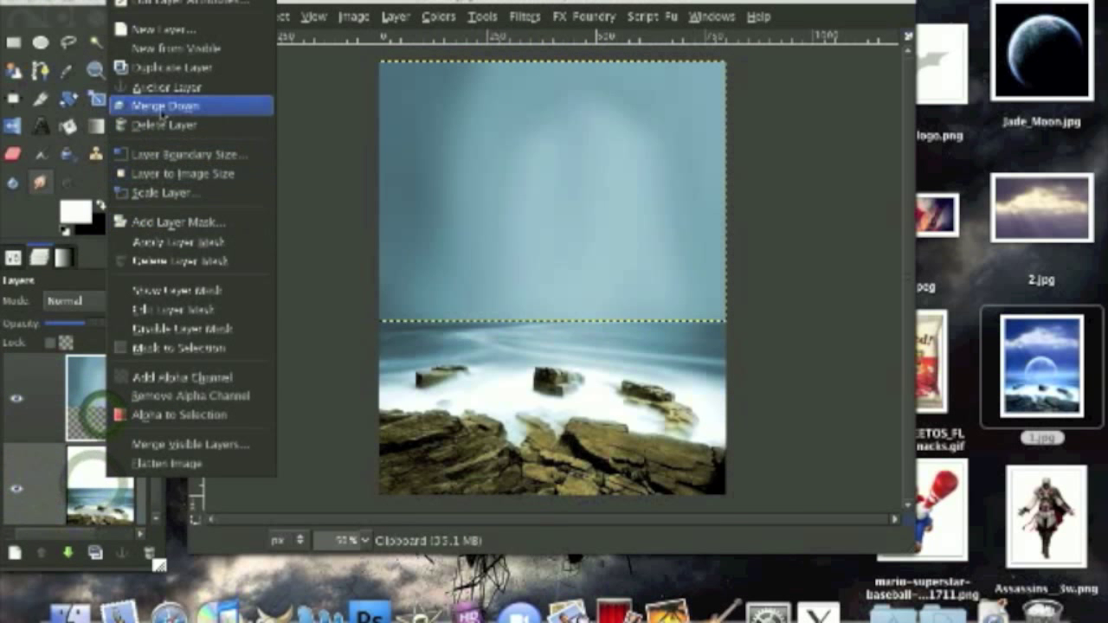
{"action": "left_click", "coordinate": [162, 104]}
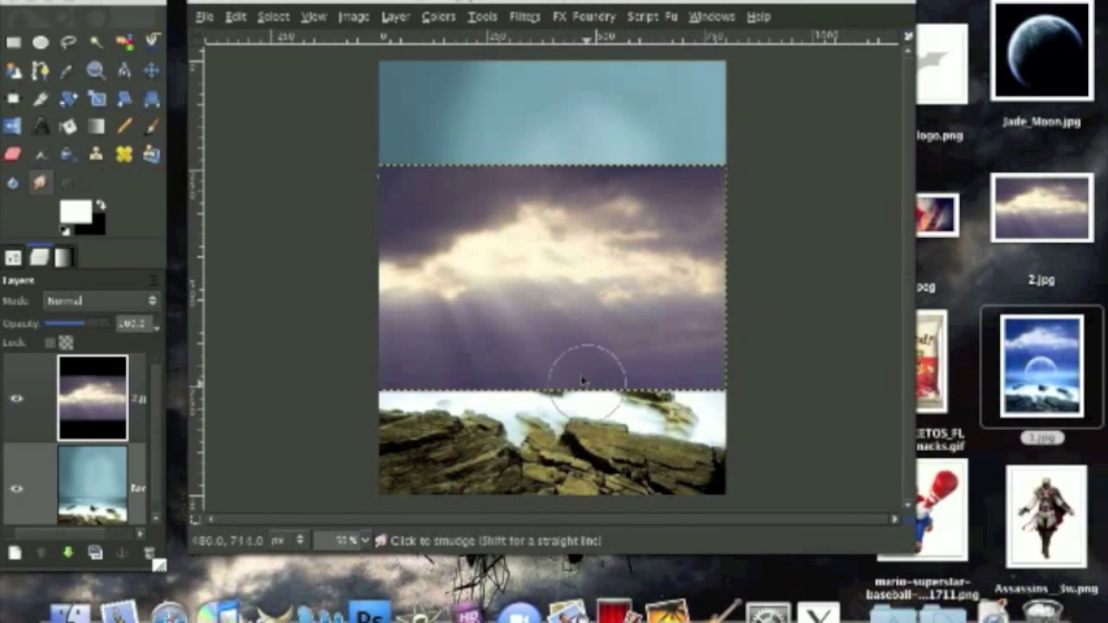
Step: Move the 2.jpg cloud layer straight up over the sky, leaving a narrow strip of blue above it and above the horizon
{"action": "left_click", "coordinate": [201, 25]}
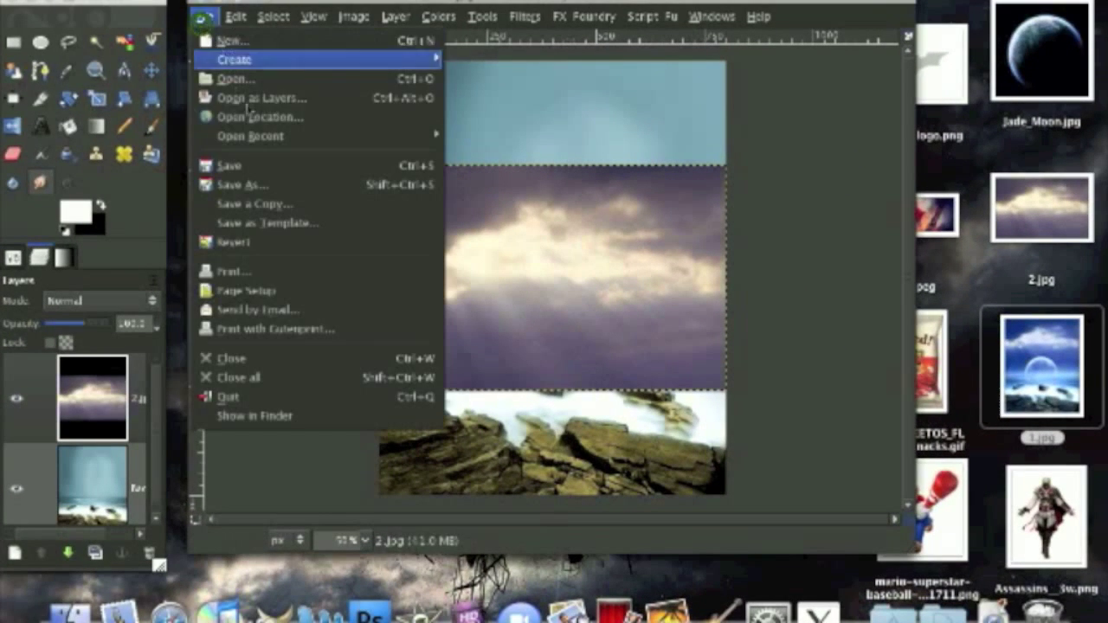
{"action": "key", "text": "Escape"}
{"action": "left_click", "coordinate": [152, 70]}
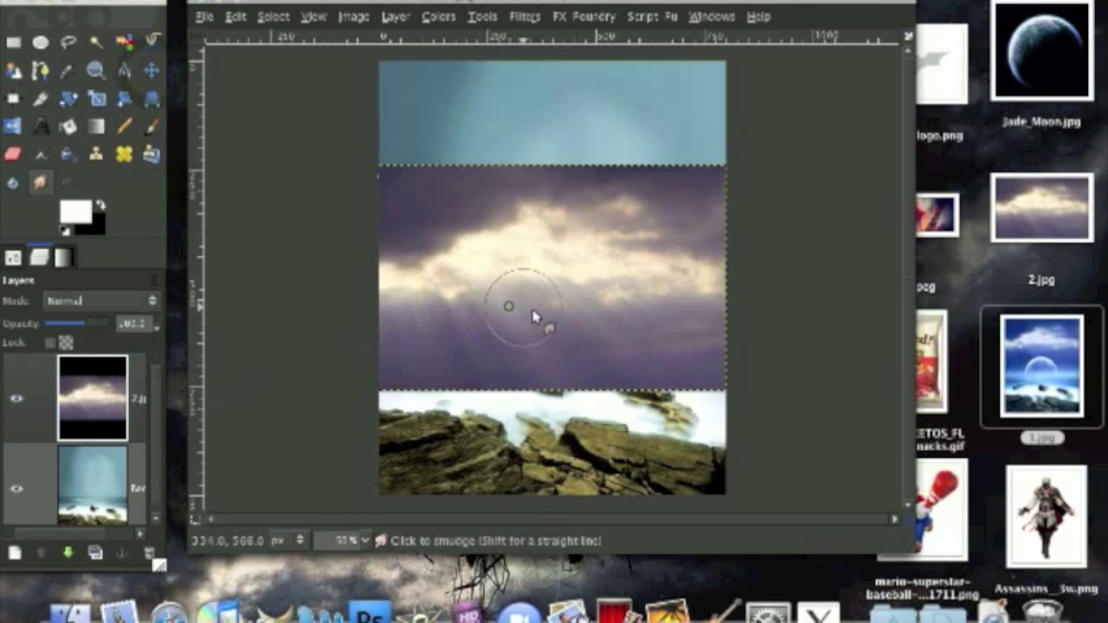
{"action": "left_click", "coordinate": [507, 304]}
{"action": "left_click_drag", "start_coordinate": [621, 333], "coordinate": [623, 239]}
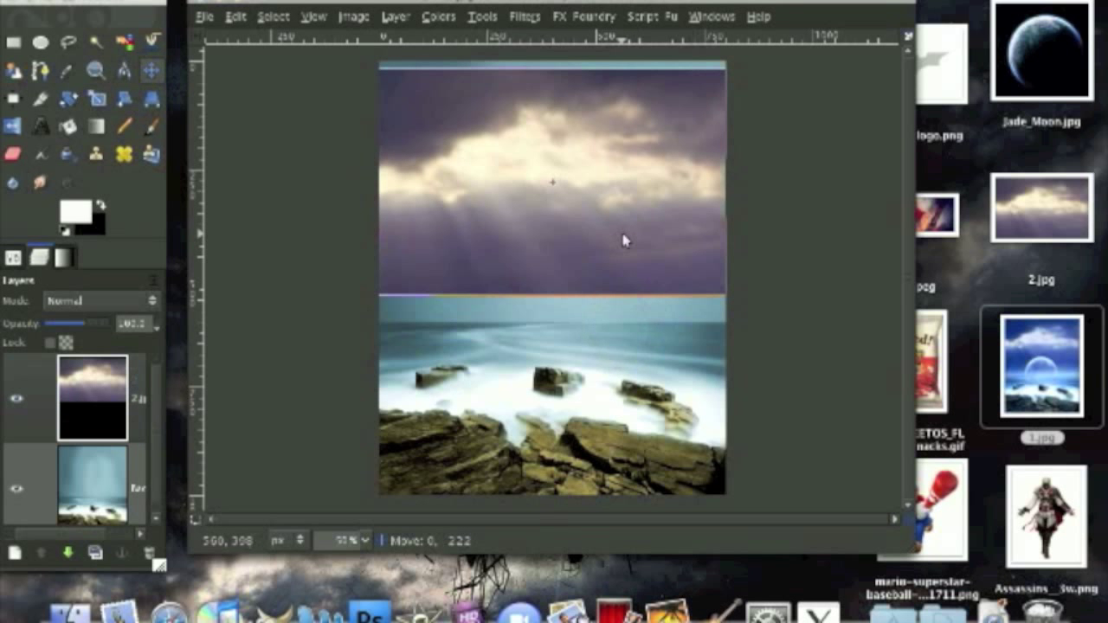
{"action": "left_click_drag", "start_coordinate": [611, 133], "coordinate": [614, 143]}
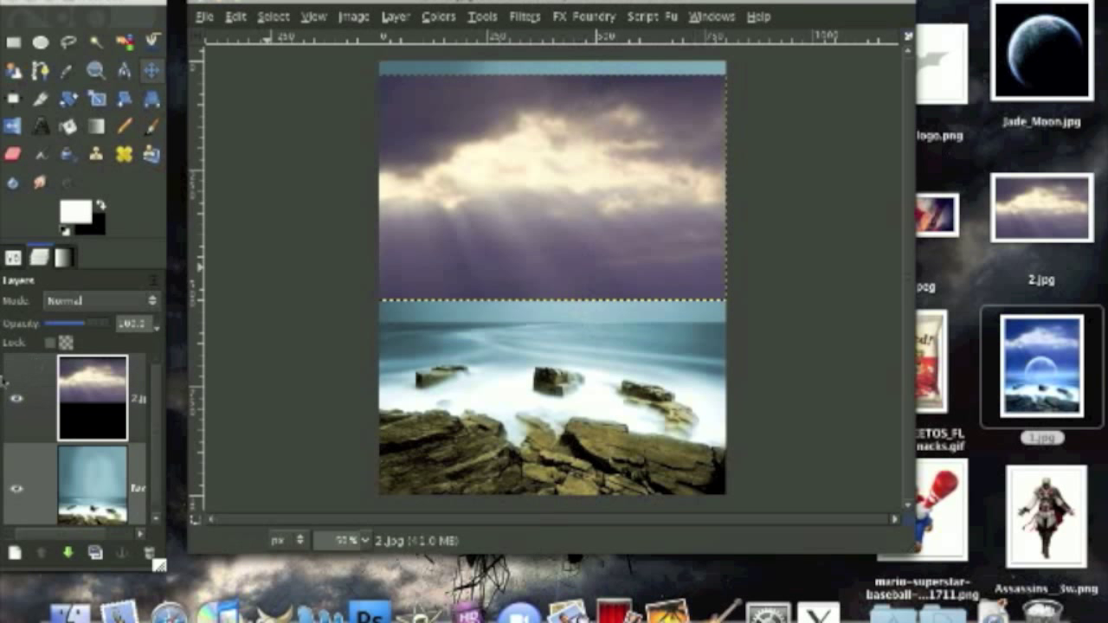
Step: Add an alpha channel to the cloud layer and set its blending mode to Screen
{"action": "right_click", "coordinate": [108, 381]}
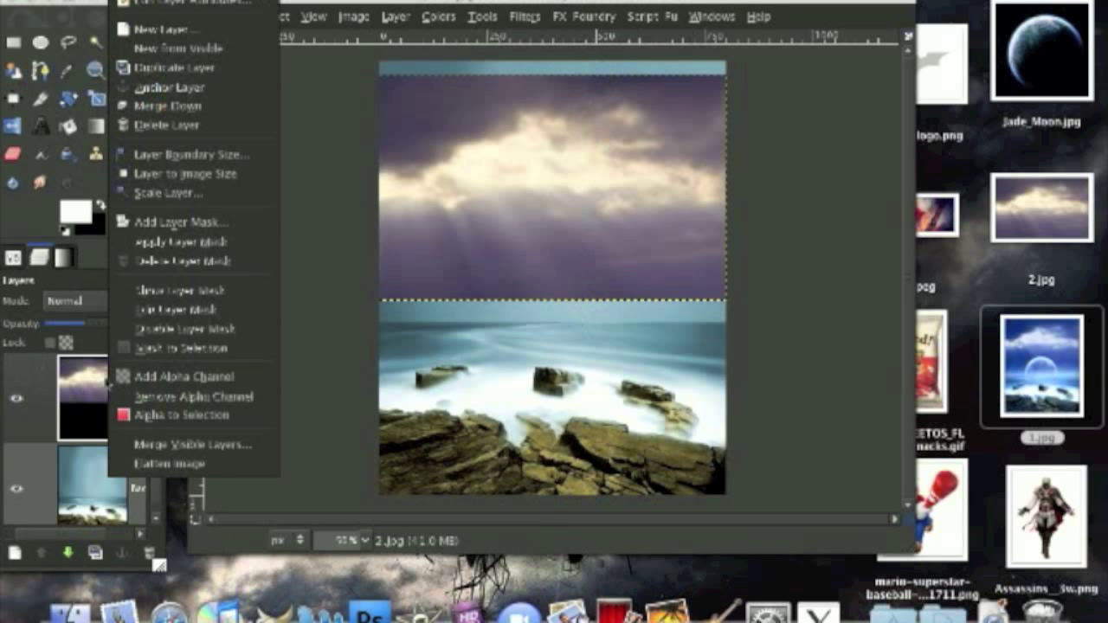
{"action": "left_click", "coordinate": [151, 380]}
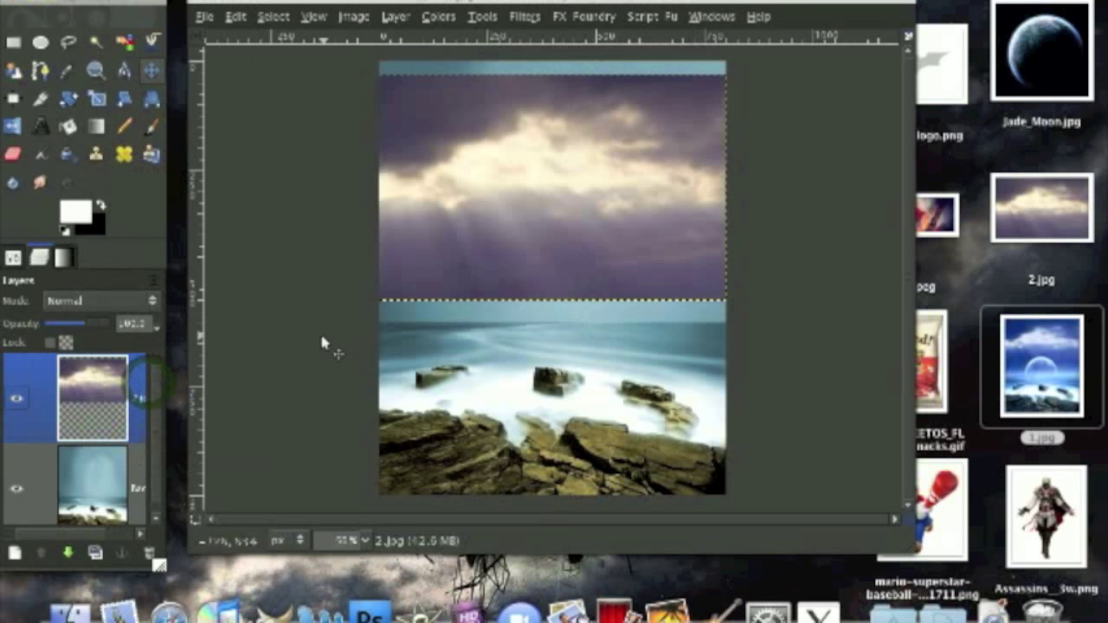
{"action": "left_click", "coordinate": [124, 297]}
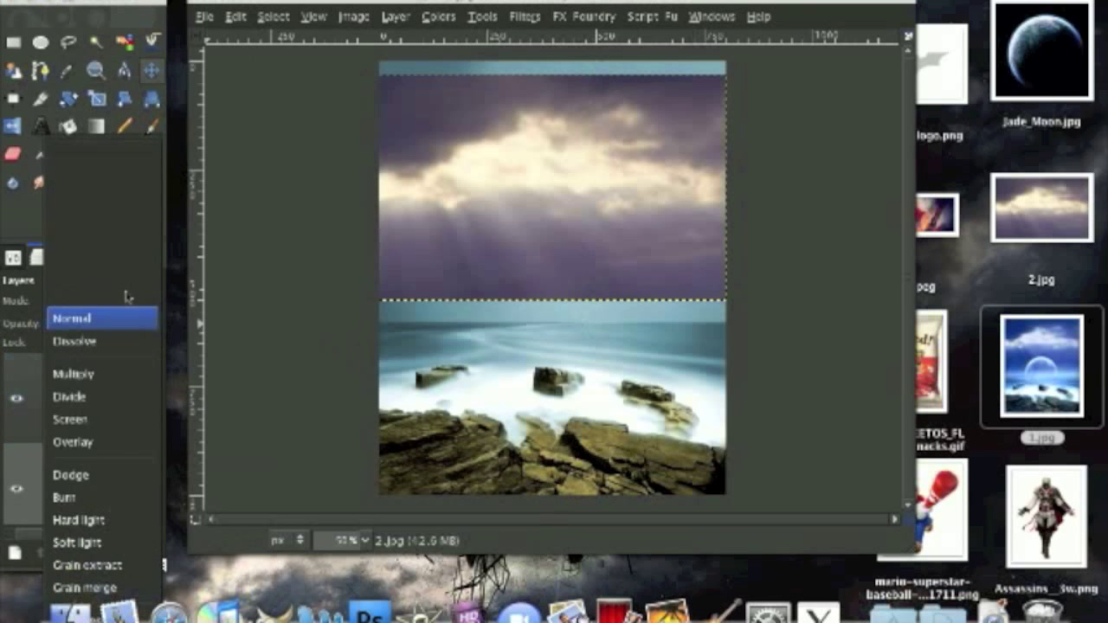
{"action": "left_click", "coordinate": [121, 424]}
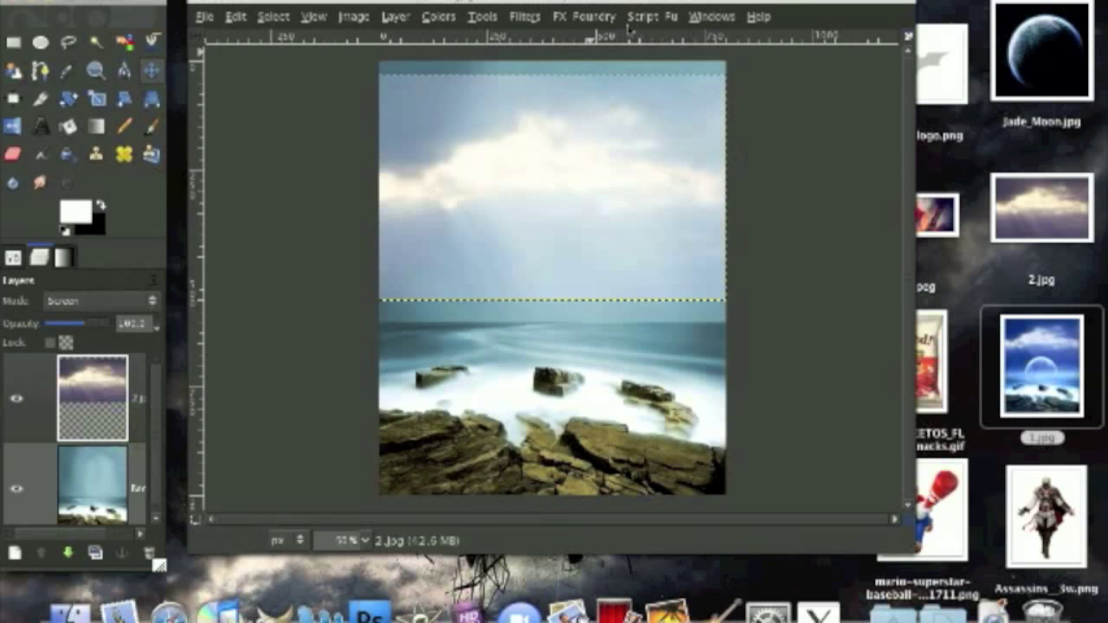
Step: Expand the cloud layer to the image size and smudge its top edge upward to cover the strip above it
{"action": "left_click", "coordinate": [387, 19]}
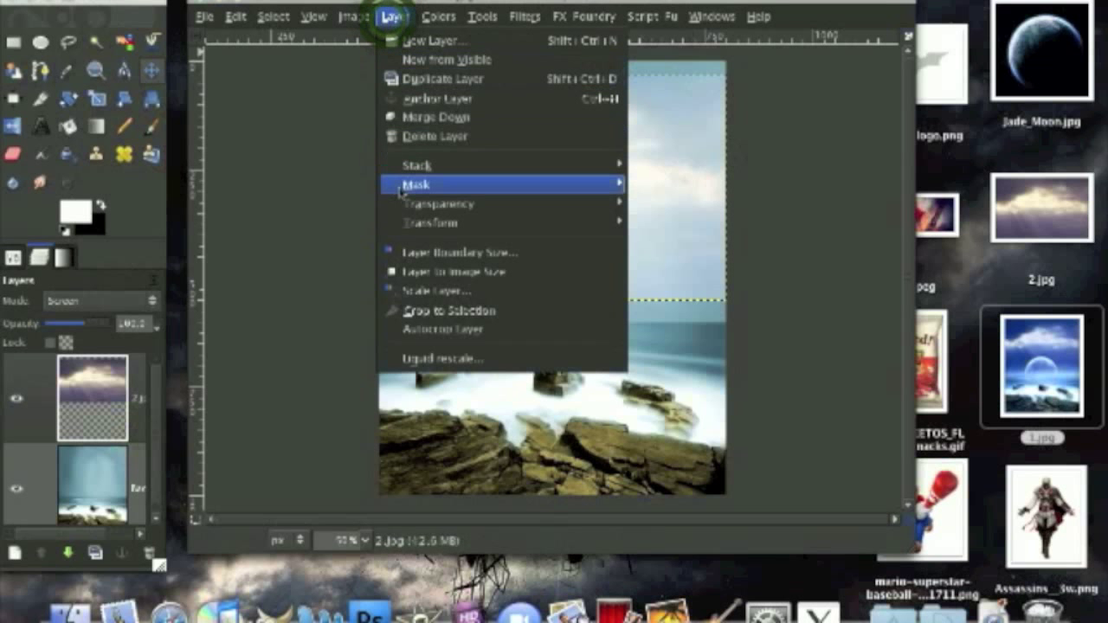
{"action": "left_click", "coordinate": [435, 272]}
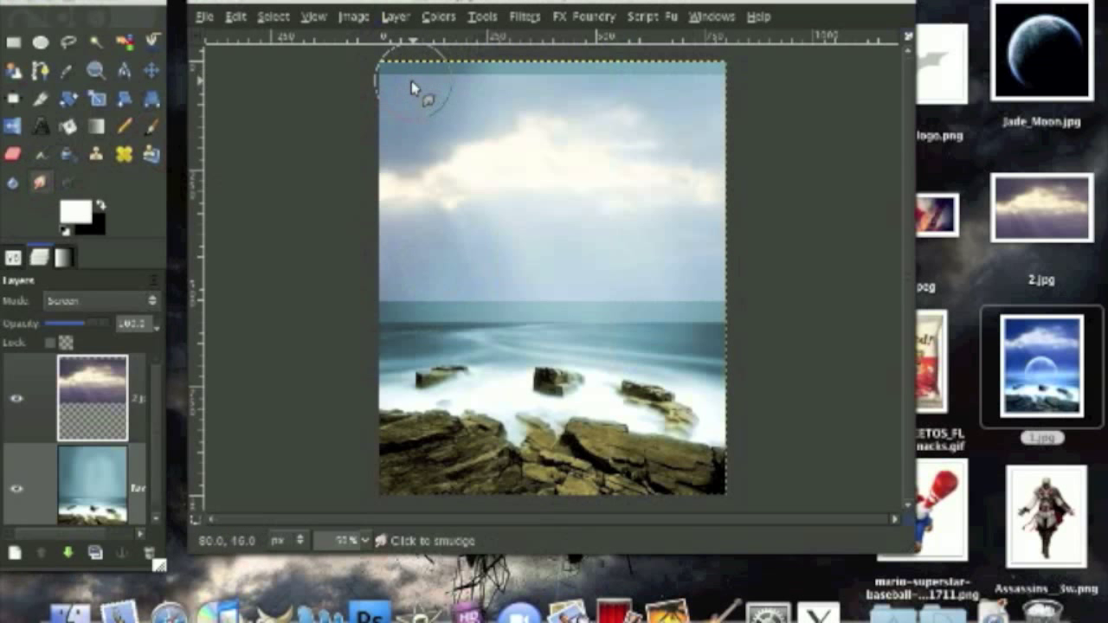
{"action": "mouse_move", "coordinate": [411, 83]}
{"action": "left_mouse_down"}
{"action": "mouse_move", "coordinate": [413, 100]}
{"action": "mouse_move", "coordinate": [388, 49]}
{"action": "left_mouse_up"}
{"action": "left_click_drag", "start_coordinate": [390, 104], "coordinate": [458, 57]}
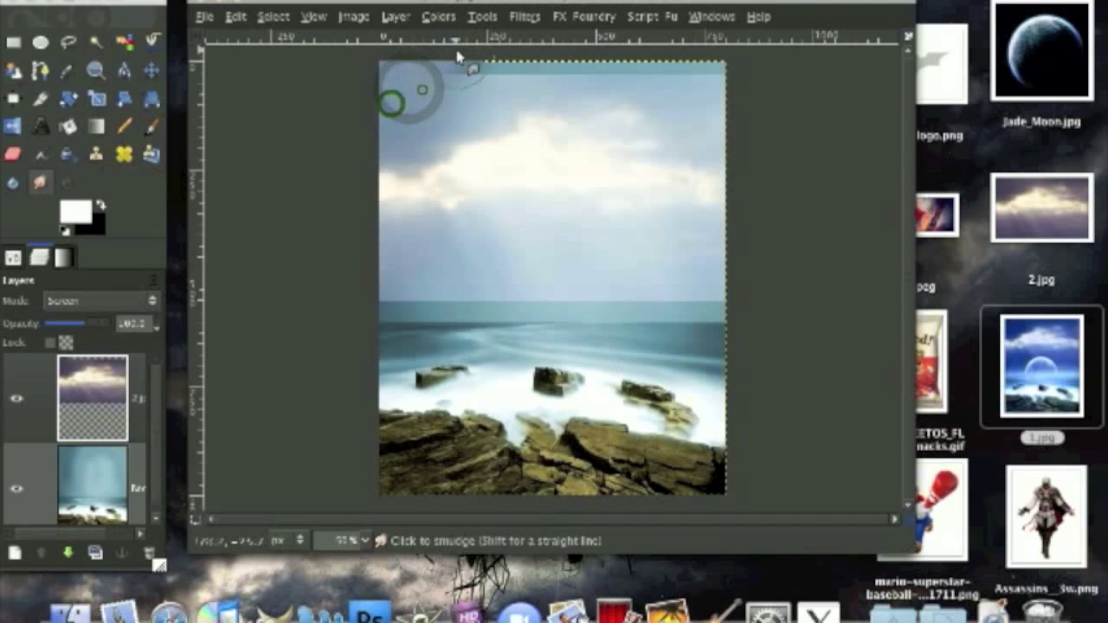
{"action": "mouse_move", "coordinate": [422, 89]}
{"action": "left_mouse_down"}
{"action": "mouse_move", "coordinate": [570, 55]}
{"action": "mouse_move", "coordinate": [719, 53]}
{"action": "mouse_move", "coordinate": [699, 64]}
{"action": "left_mouse_up"}
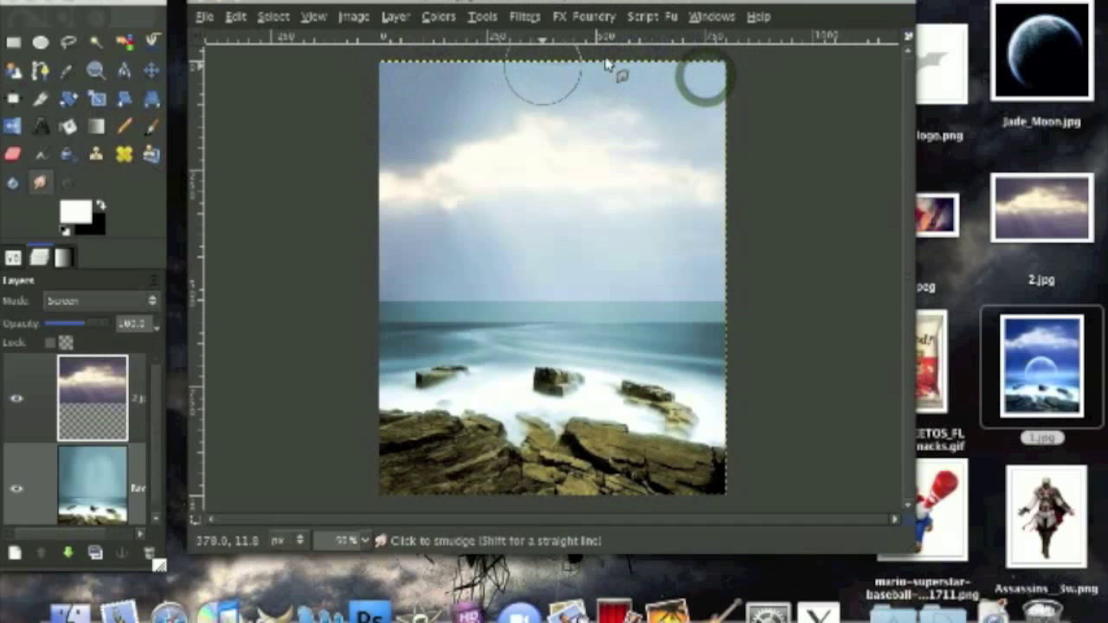
{"action": "left_click", "coordinate": [13, 256]}
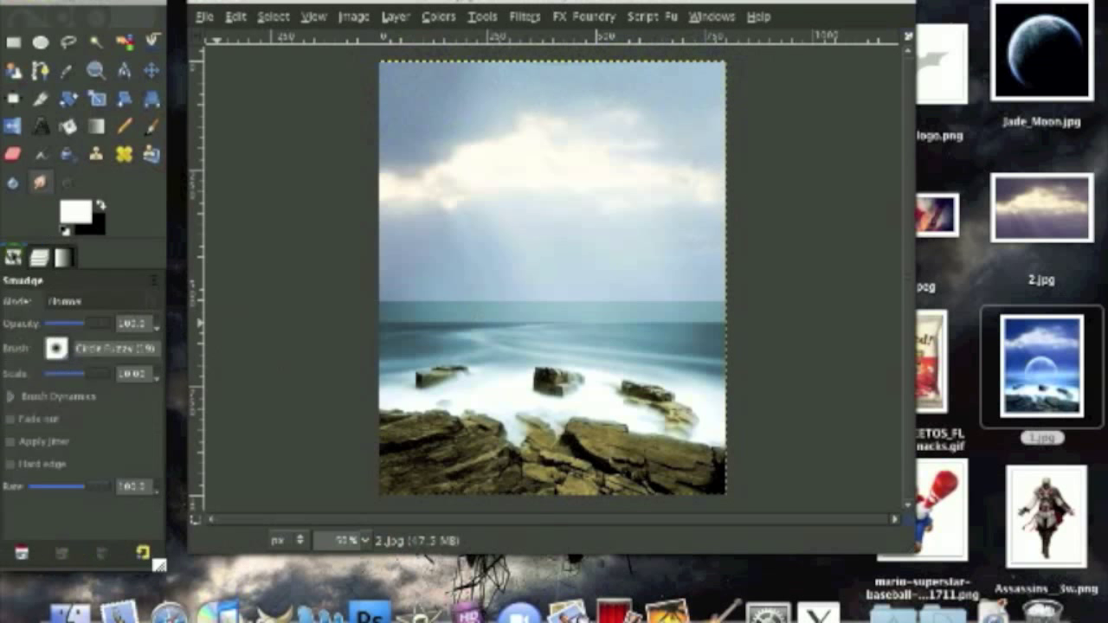
Step: Smudge the cloud layer's lower edge along the horizon at about 52 percent opacity to blend it into the sea
{"action": "left_click", "coordinate": [87, 324]}
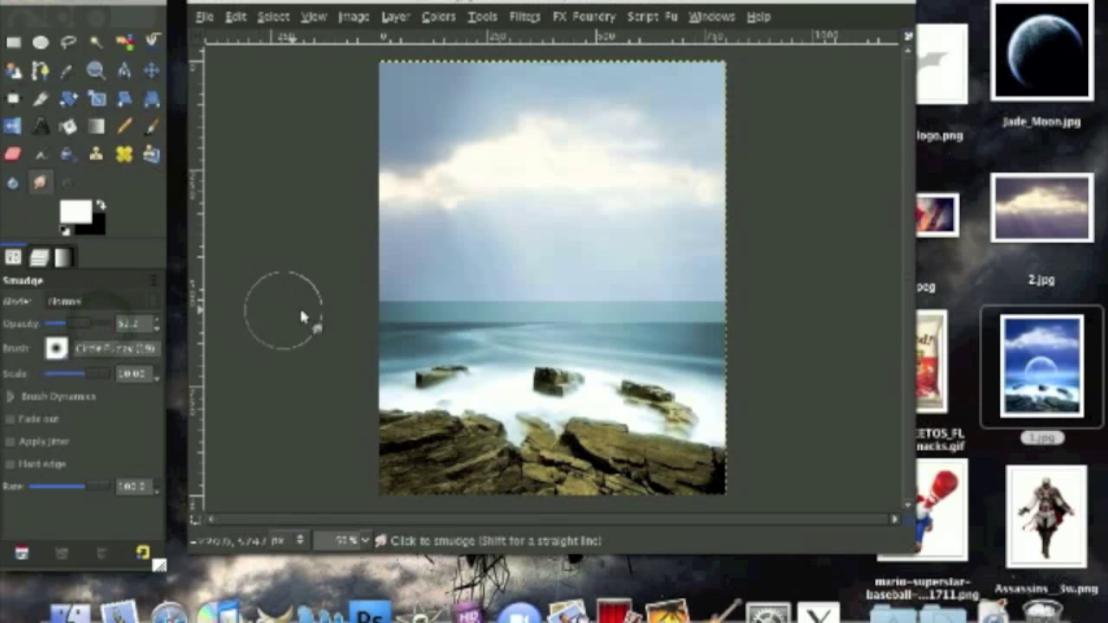
{"action": "mouse_move", "coordinate": [388, 300]}
{"action": "left_mouse_down"}
{"action": "mouse_move", "coordinate": [379, 309]}
{"action": "mouse_move", "coordinate": [396, 289]}
{"action": "mouse_move", "coordinate": [383, 297]}
{"action": "mouse_move", "coordinate": [479, 304]}
{"action": "mouse_move", "coordinate": [458, 308]}
{"action": "mouse_move", "coordinate": [461, 294]}
{"action": "mouse_move", "coordinate": [581, 295]}
{"action": "left_mouse_up"}
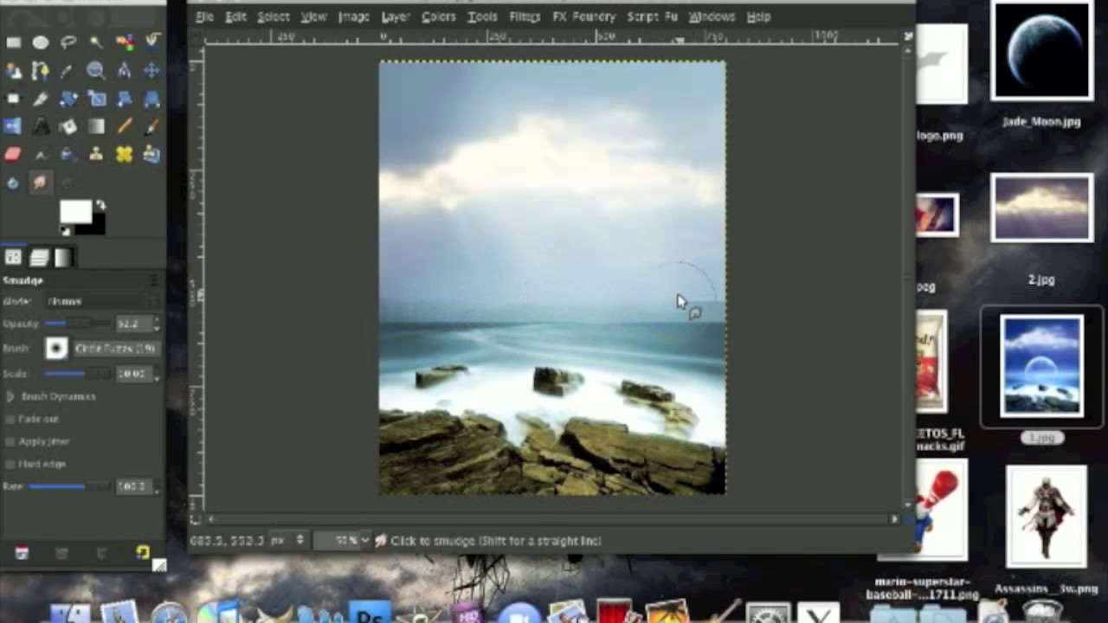
{"action": "mouse_move", "coordinate": [552, 307]}
{"action": "left_mouse_down"}
{"action": "mouse_move", "coordinate": [415, 310]}
{"action": "mouse_move", "coordinate": [373, 291]}
{"action": "mouse_move", "coordinate": [453, 317]}
{"action": "left_mouse_up"}
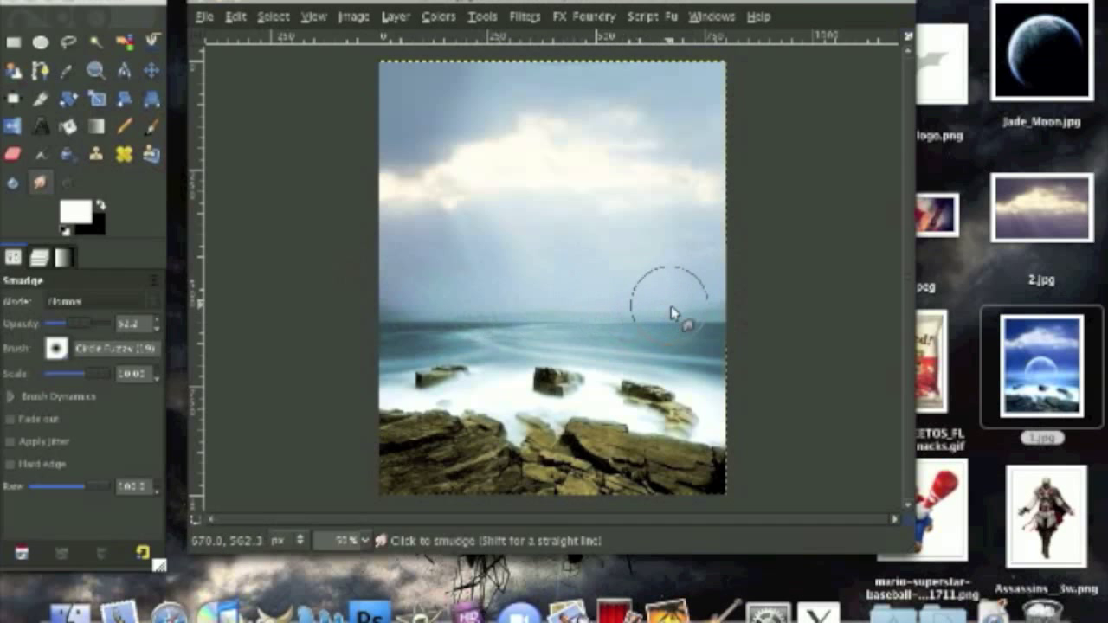
{"action": "left_click_drag", "start_coordinate": [681, 316], "coordinate": [489, 326]}
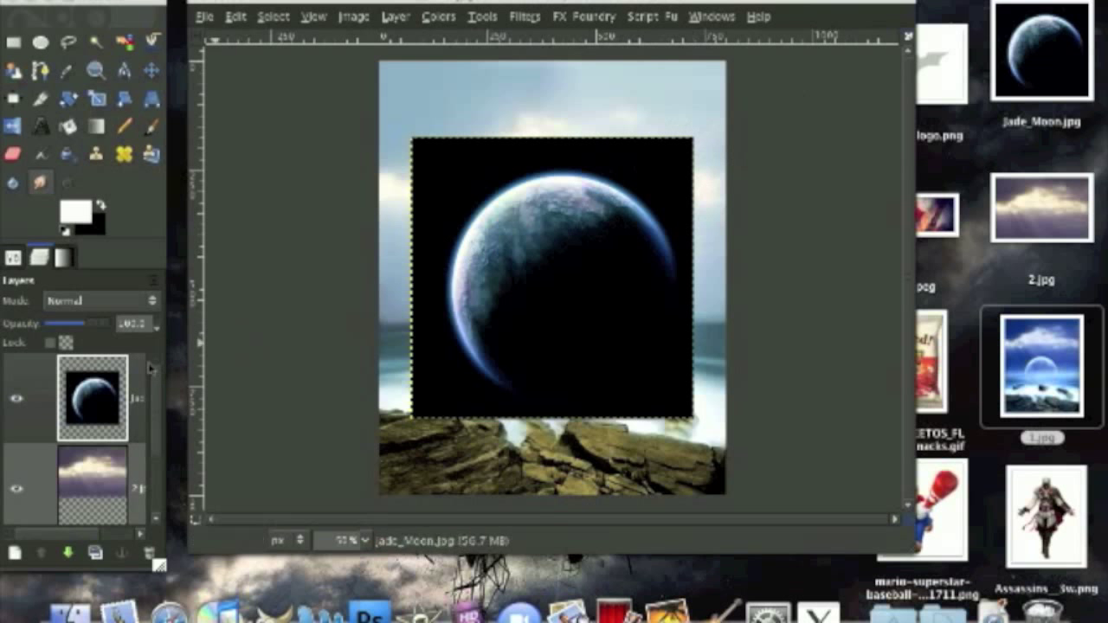
{"action": "right_click", "coordinate": [111, 366]}
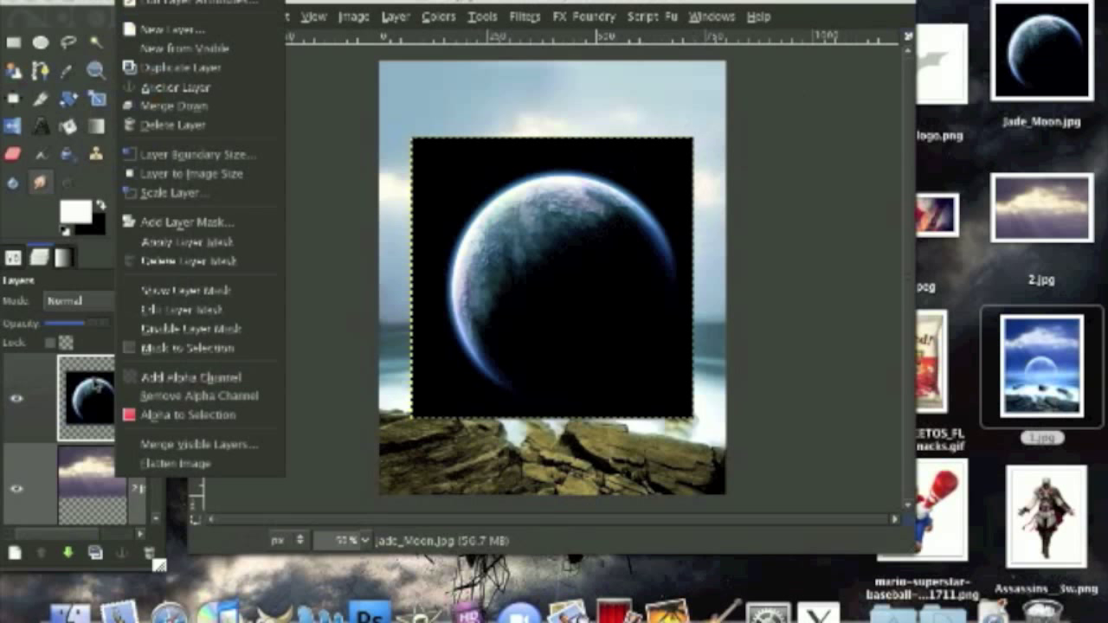
{"action": "left_click", "coordinate": [73, 383]}
{"action": "right_click", "coordinate": [71, 385]}
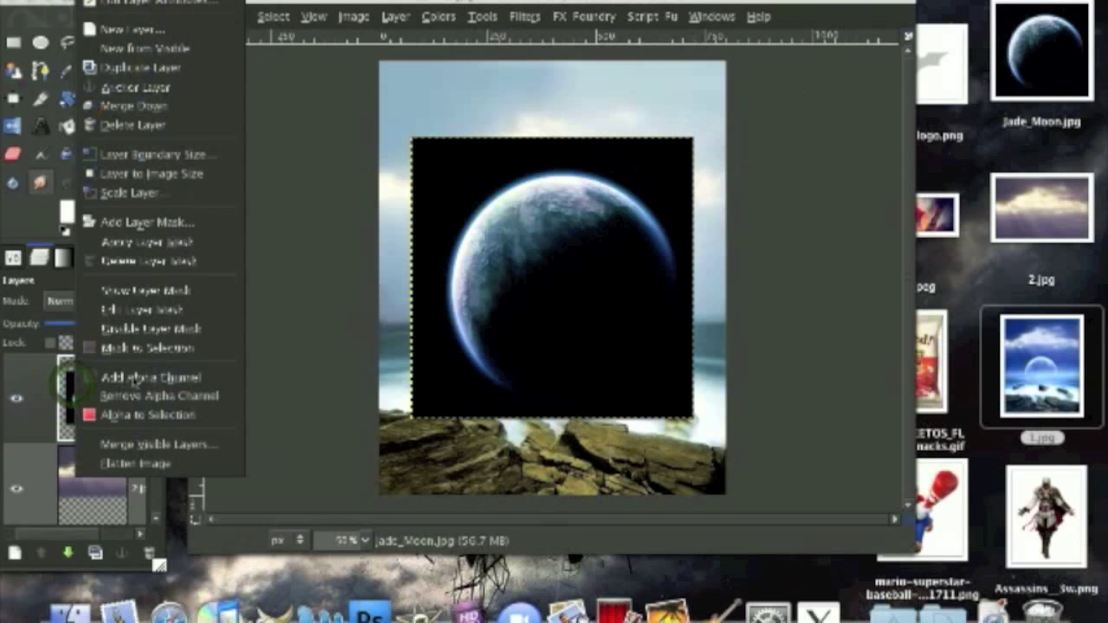
{"action": "left_click", "coordinate": [73, 388]}
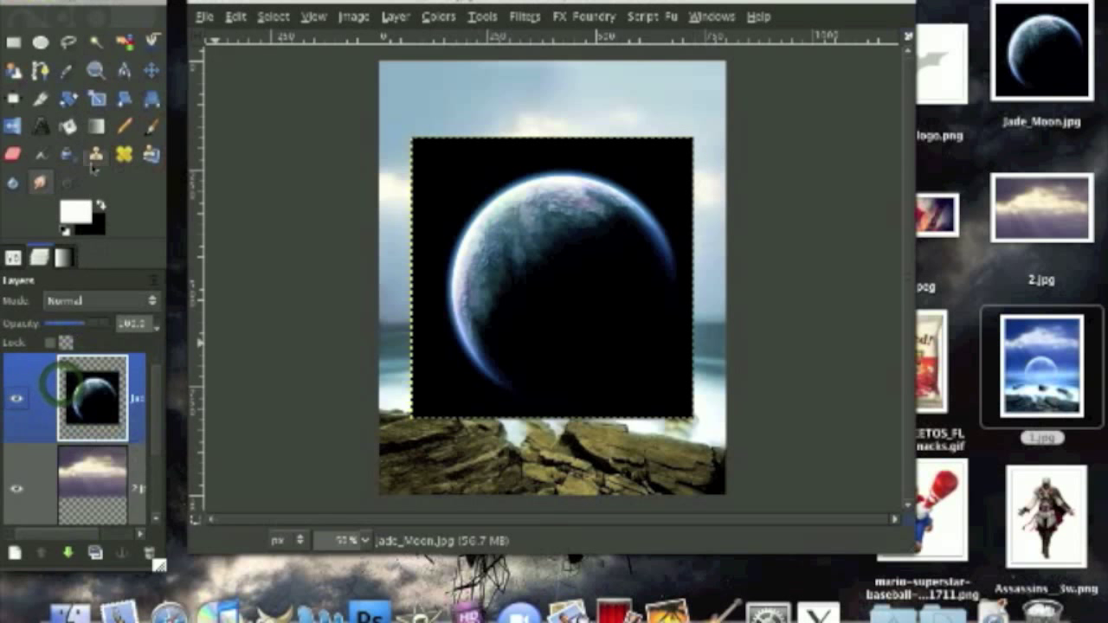
Step: Scale the Jade_Moon.jpg layer down proportionally by about a tenth, keeping its lower-right corner in place
{"action": "left_click", "coordinate": [96, 98]}
{"action": "left_click", "coordinate": [574, 165]}
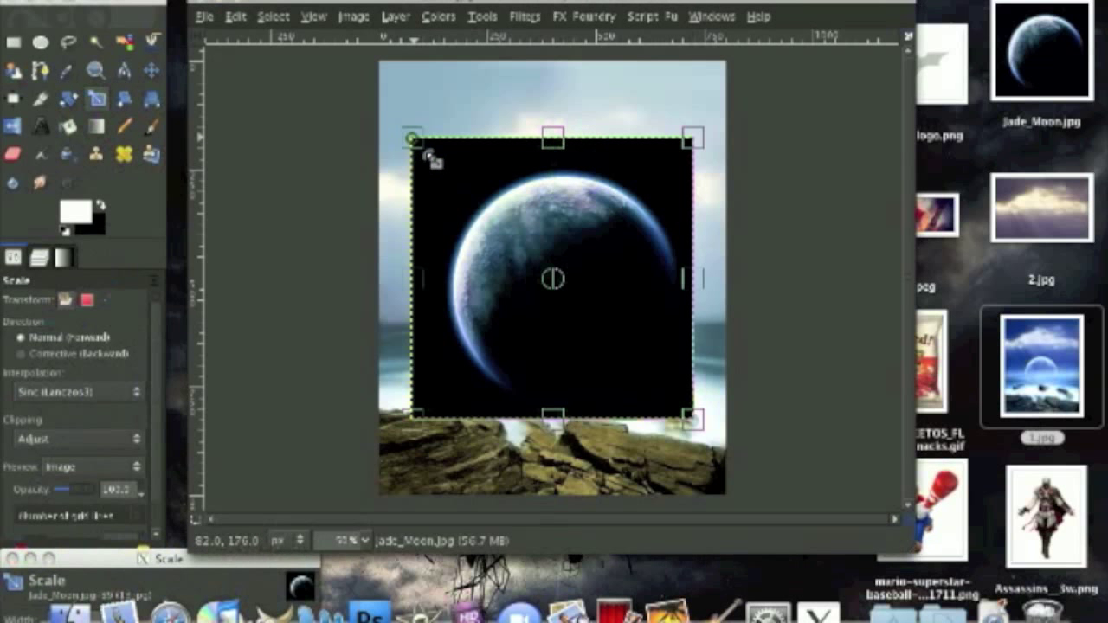
{"action": "left_click_drag", "start_coordinate": [422, 145], "coordinate": [451, 168]}
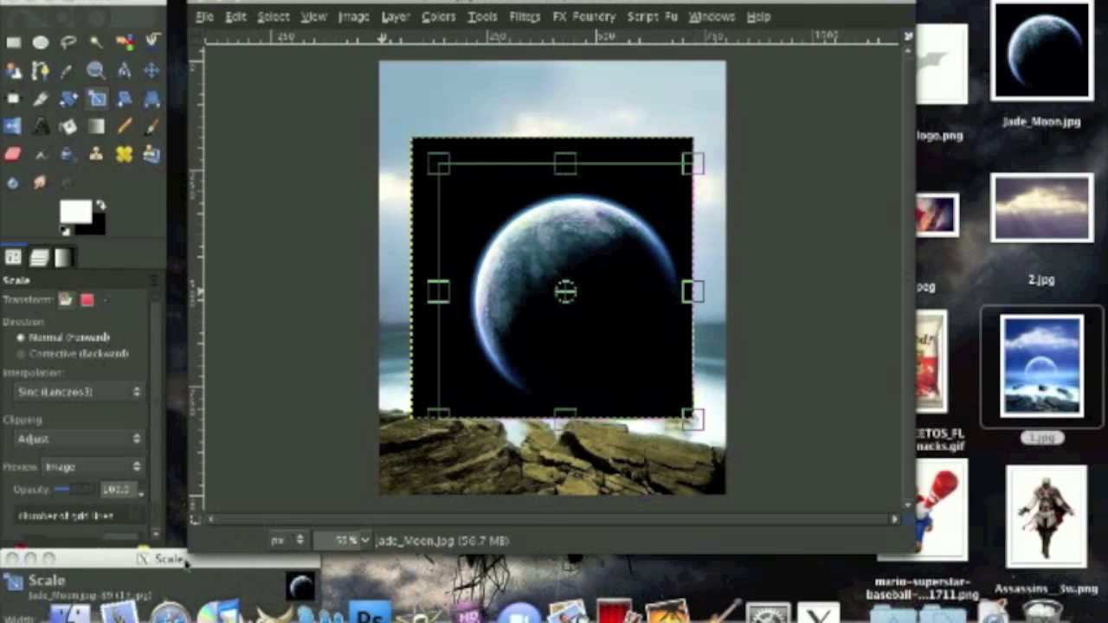
{"action": "left_click_drag", "start_coordinate": [183, 564], "coordinate": [580, 173]}
{"action": "left_click", "coordinate": [678, 312]}
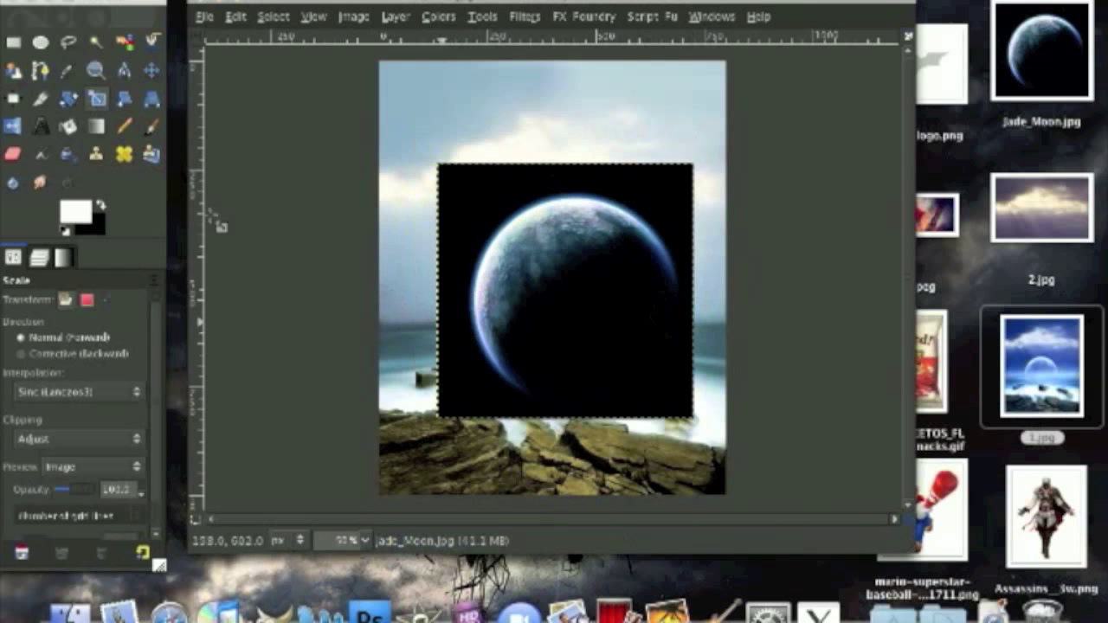
Step: Set the moon layer's blending mode to Screen and desaturate it based on Lightness
{"action": "left_click", "coordinate": [35, 257]}
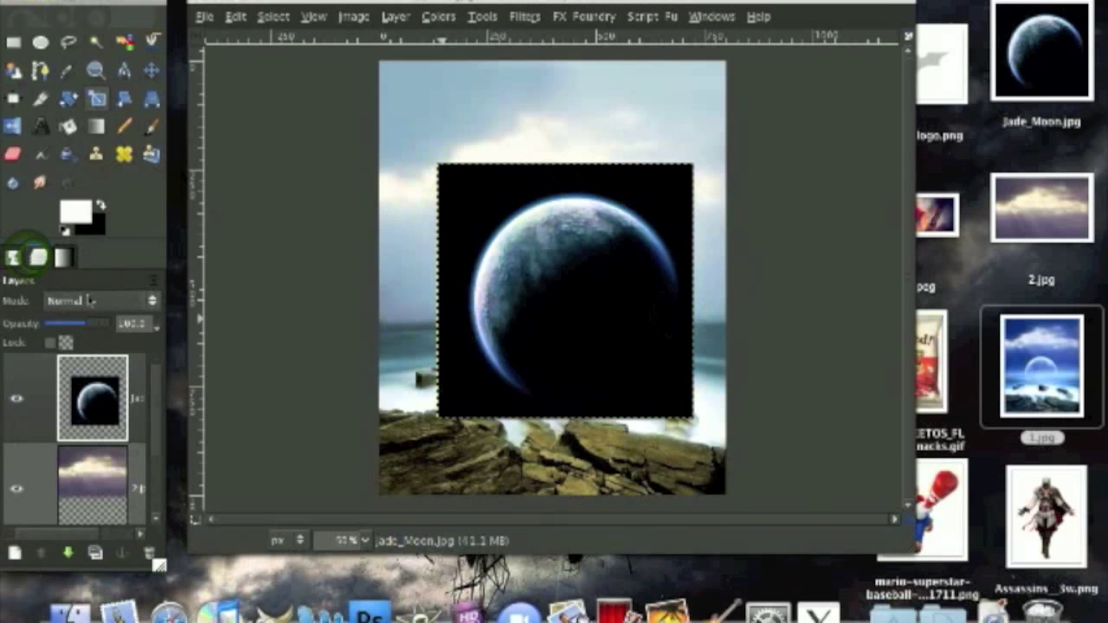
{"action": "left_click", "coordinate": [91, 300]}
{"action": "left_click", "coordinate": [102, 417]}
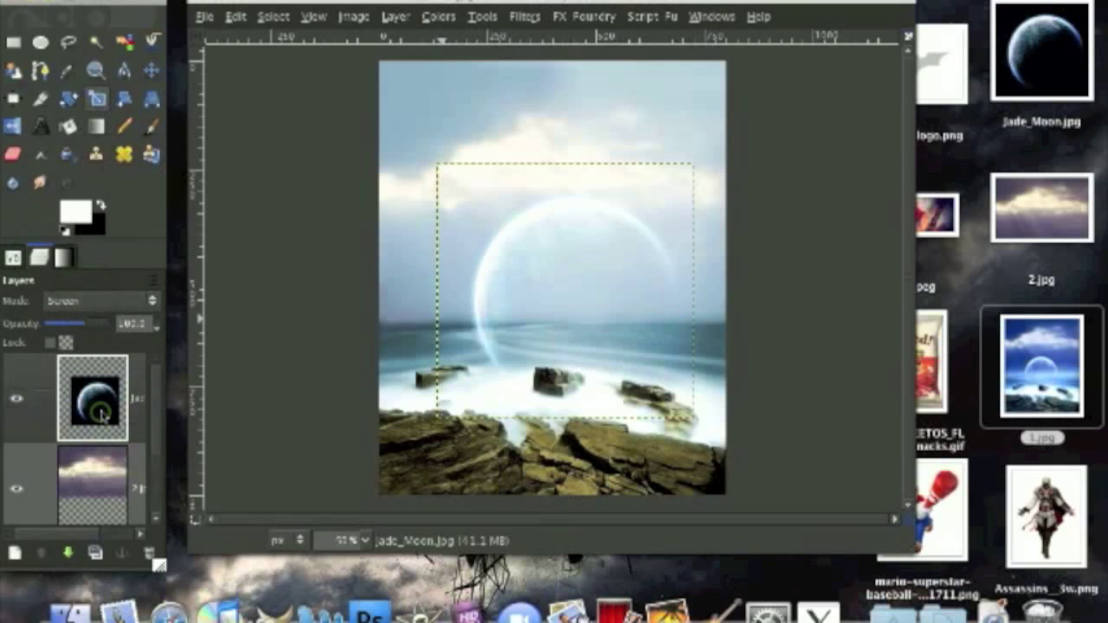
{"action": "left_click", "coordinate": [438, 15]}
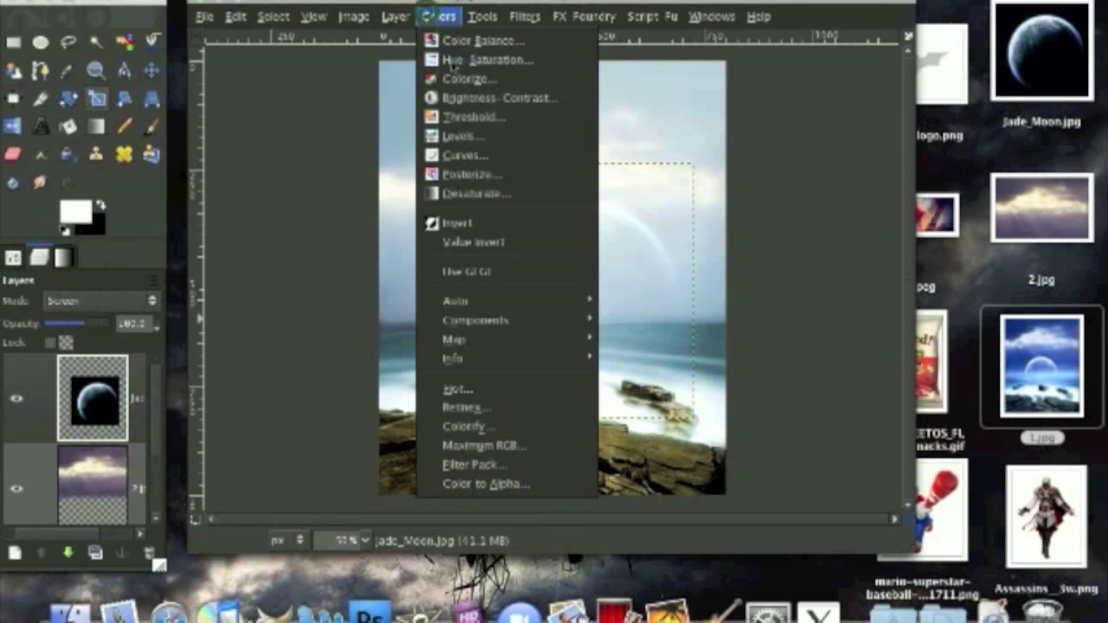
{"action": "left_click", "coordinate": [487, 192]}
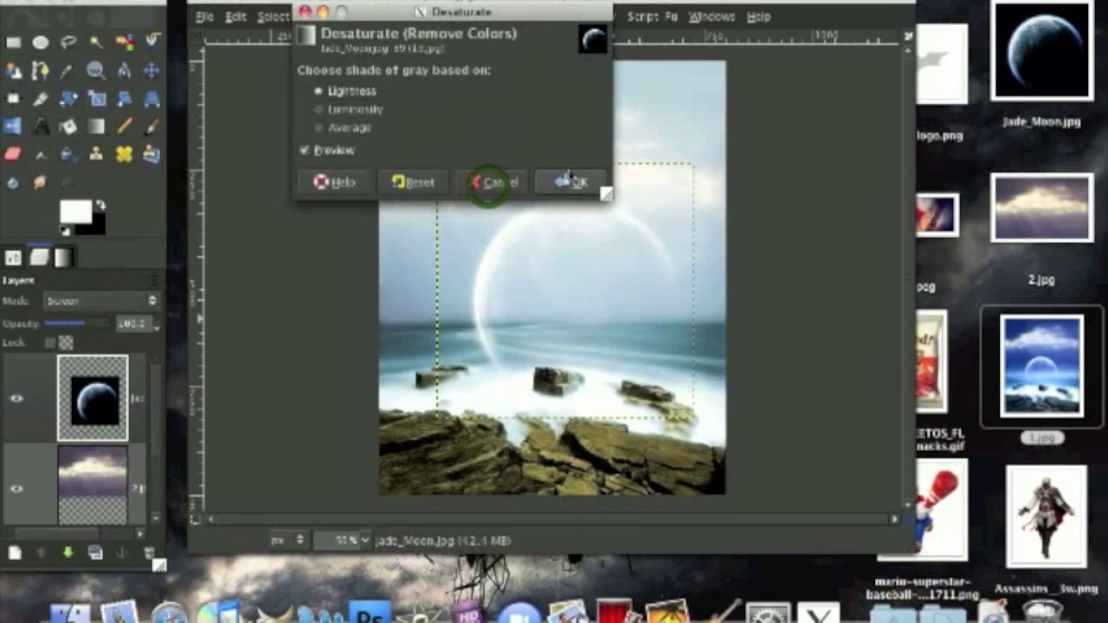
{"action": "left_click", "coordinate": [568, 178]}
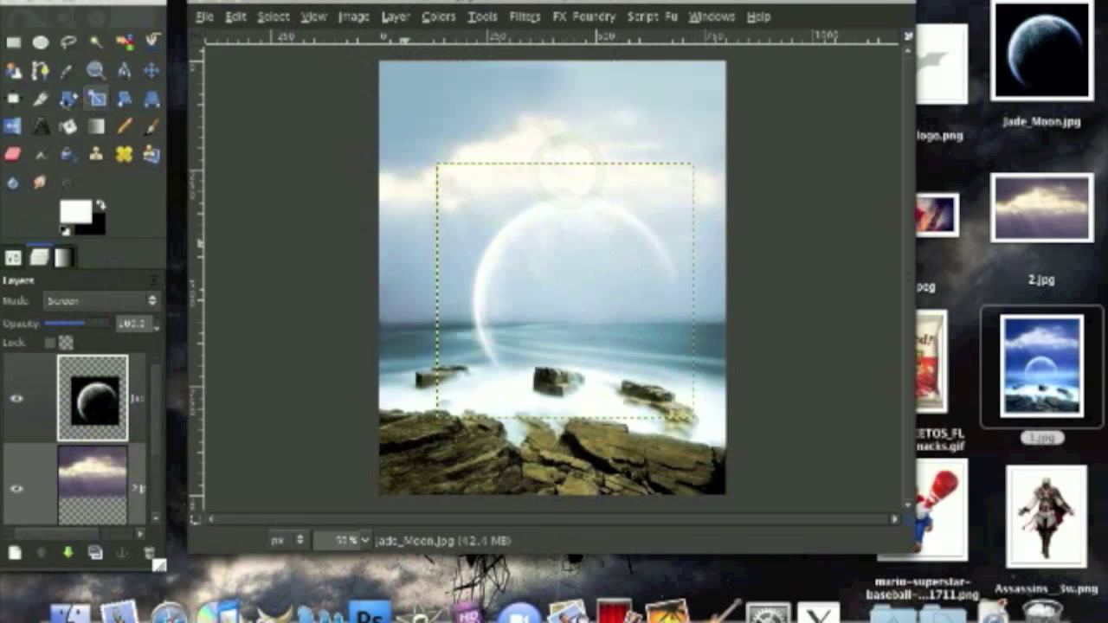
Step: Rotate the moon layer clockwise until its bright arc faces straight up, and move it slightly left over the horizon
{"action": "left_click", "coordinate": [63, 98]}
{"action": "left_click", "coordinate": [591, 173]}
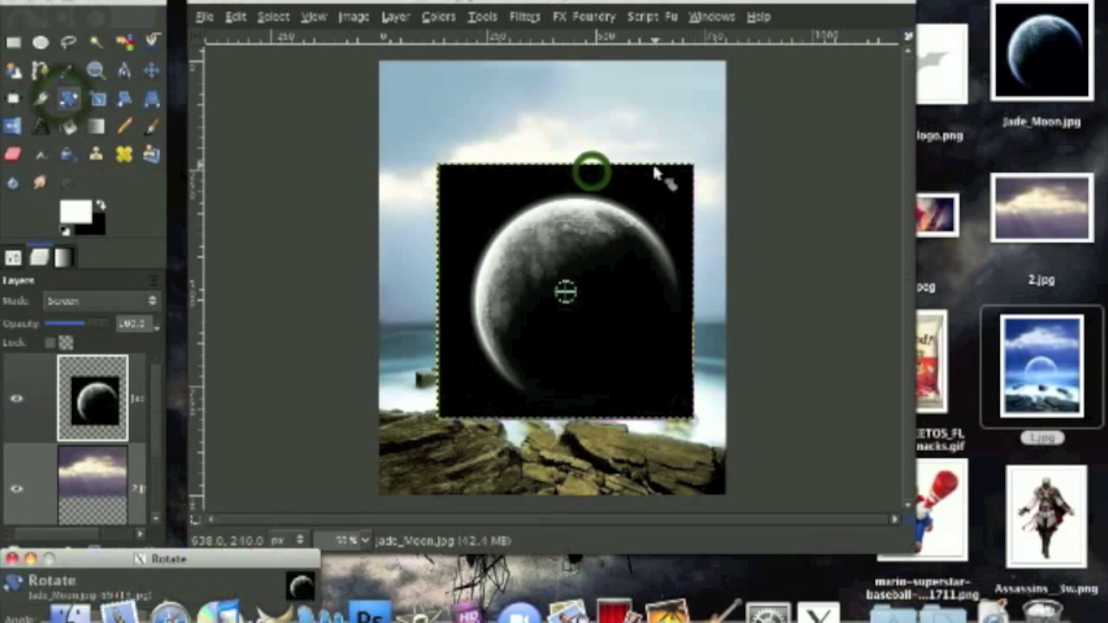
{"action": "left_click", "coordinate": [654, 166]}
{"action": "left_click_drag", "start_coordinate": [695, 185], "coordinate": [746, 270]}
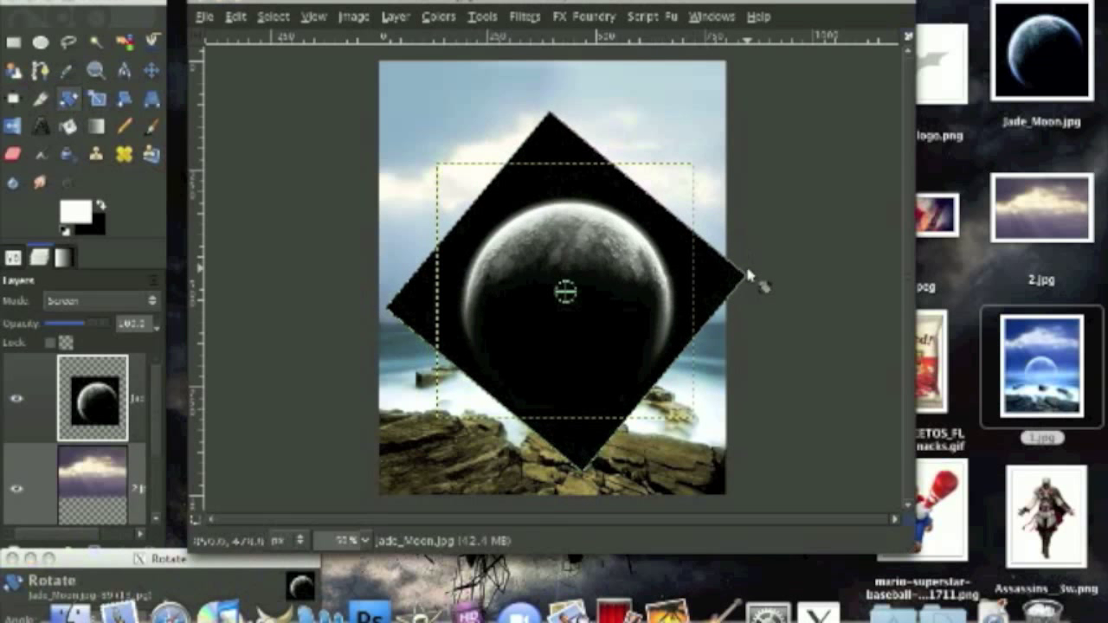
{"action": "key", "text": "Return"}
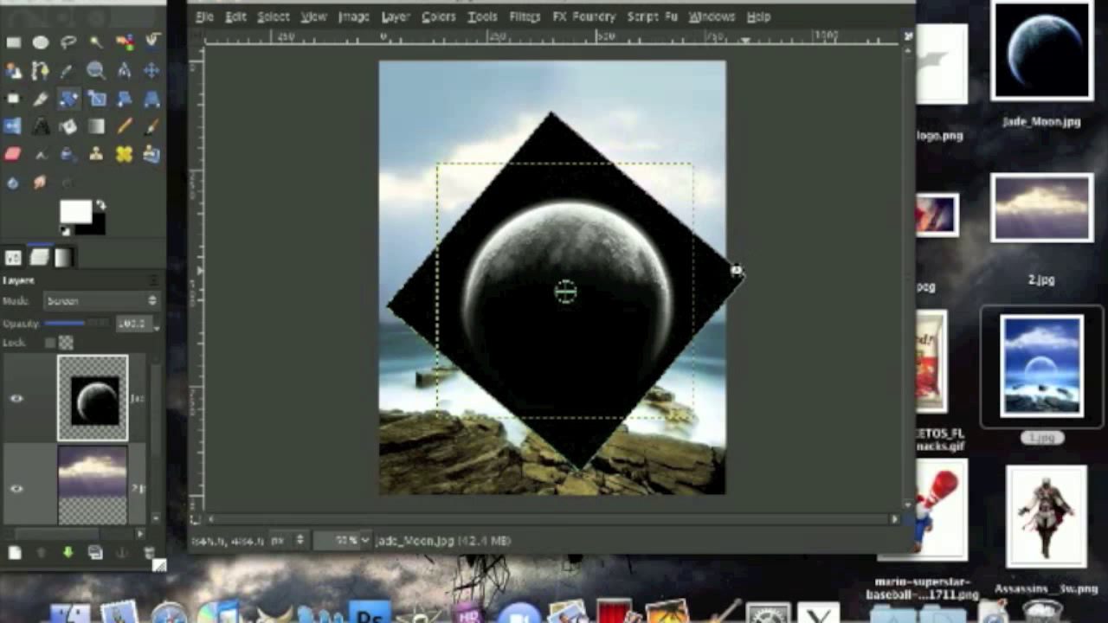
{"action": "key", "text": "m"}
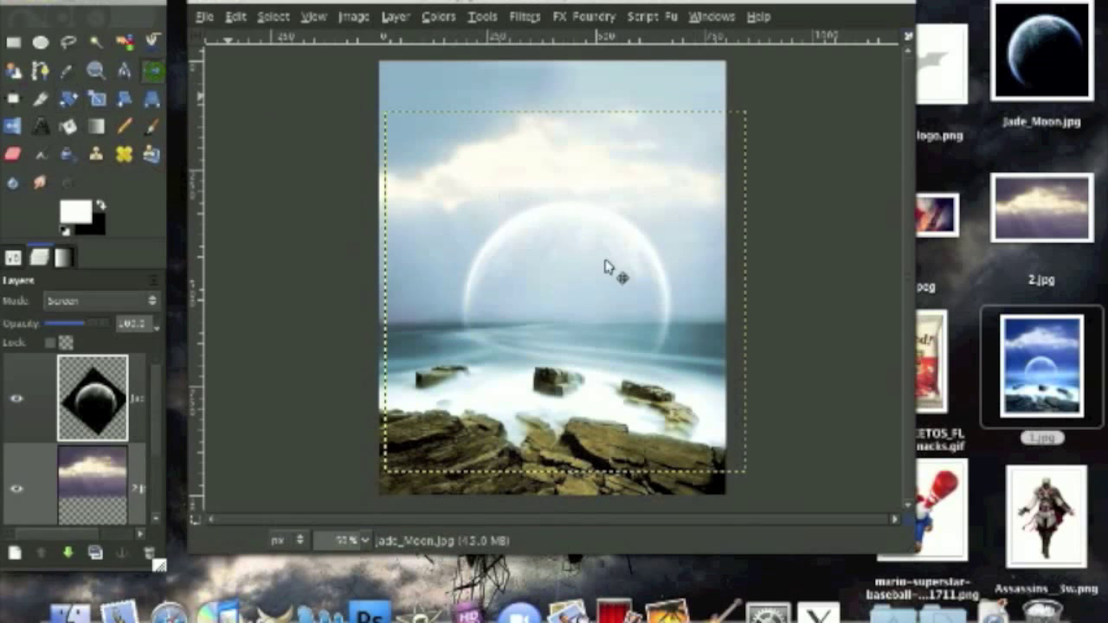
{"action": "left_click_drag", "start_coordinate": [605, 266], "coordinate": [598, 303]}
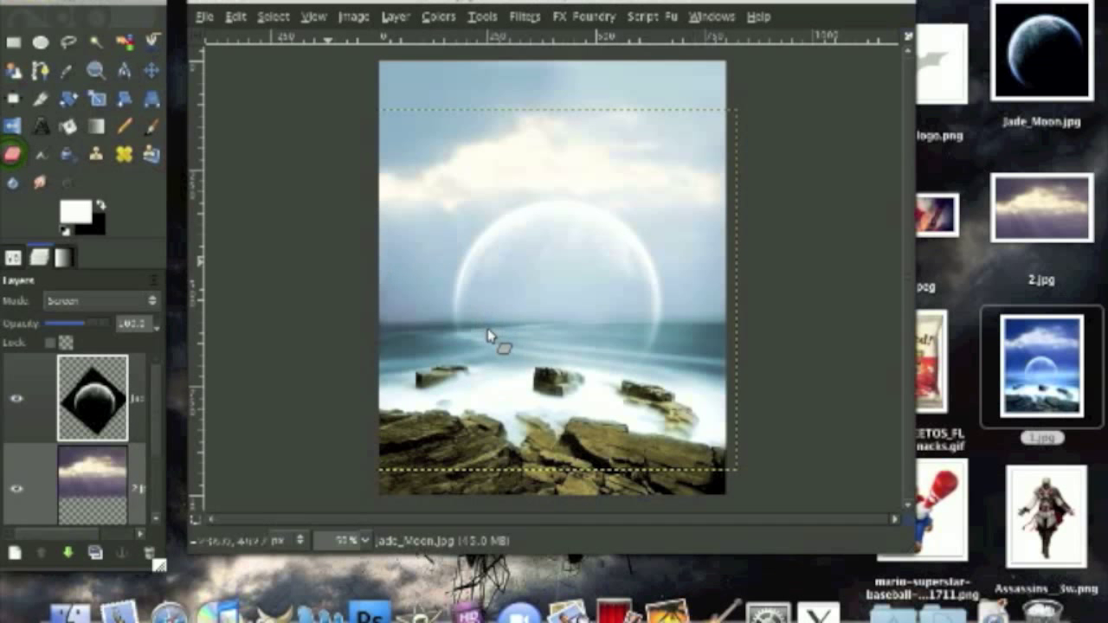
Step: Erase the parts of the moon's arc that extend below the horizon into the sea
{"action": "left_click", "coordinate": [651, 370]}
{"action": "left_click", "coordinate": [656, 356]}
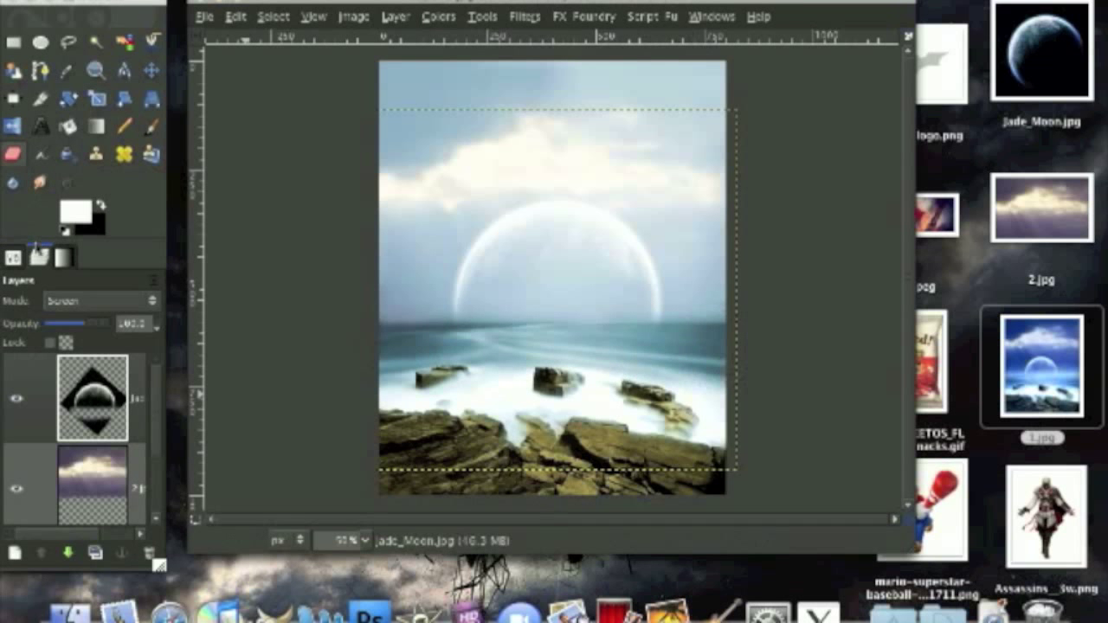
{"action": "left_click", "coordinate": [13, 257]}
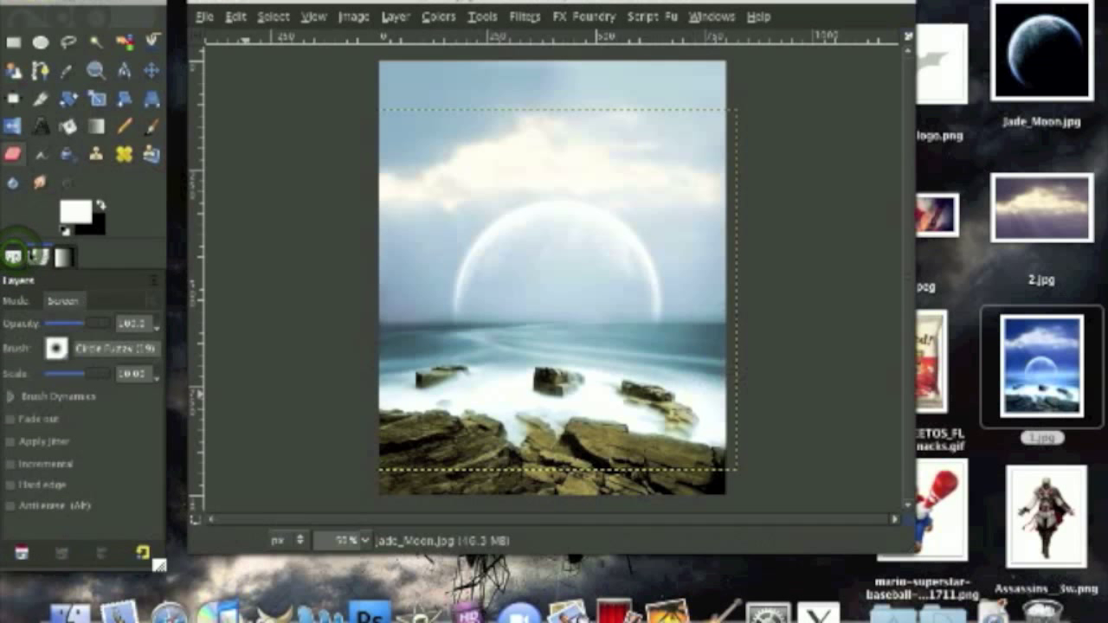
{"action": "left_click", "coordinate": [39, 257]}
Step: Add a transparent 800 × 1000 px layer and select a thin full-width rectangular strip along the horizon
{"action": "left_click", "coordinate": [15, 552]}
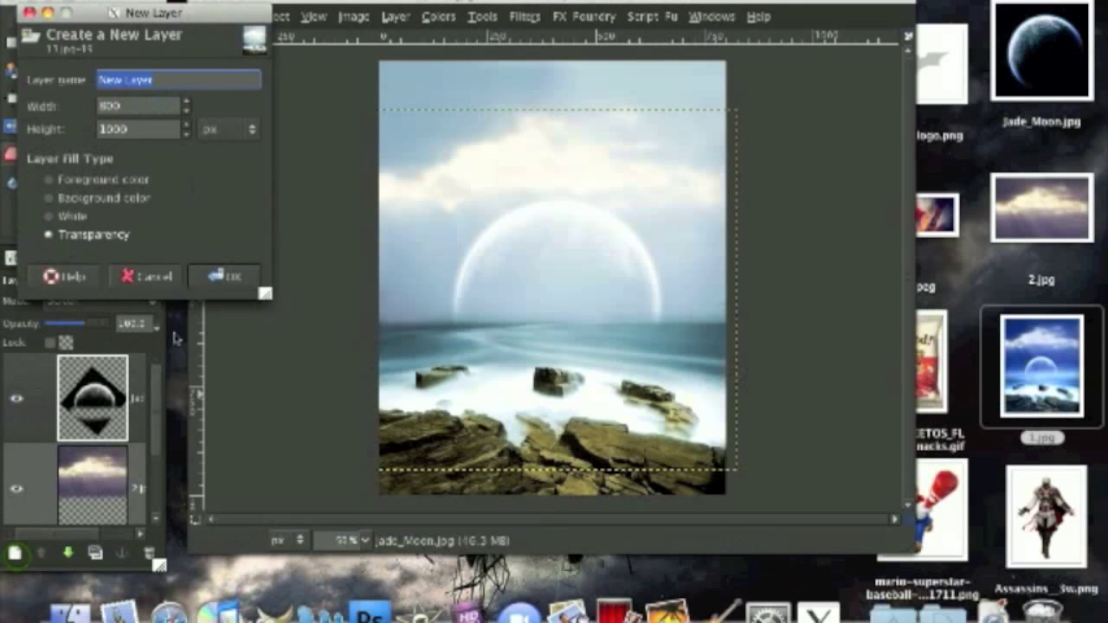
{"action": "left_click", "coordinate": [232, 275]}
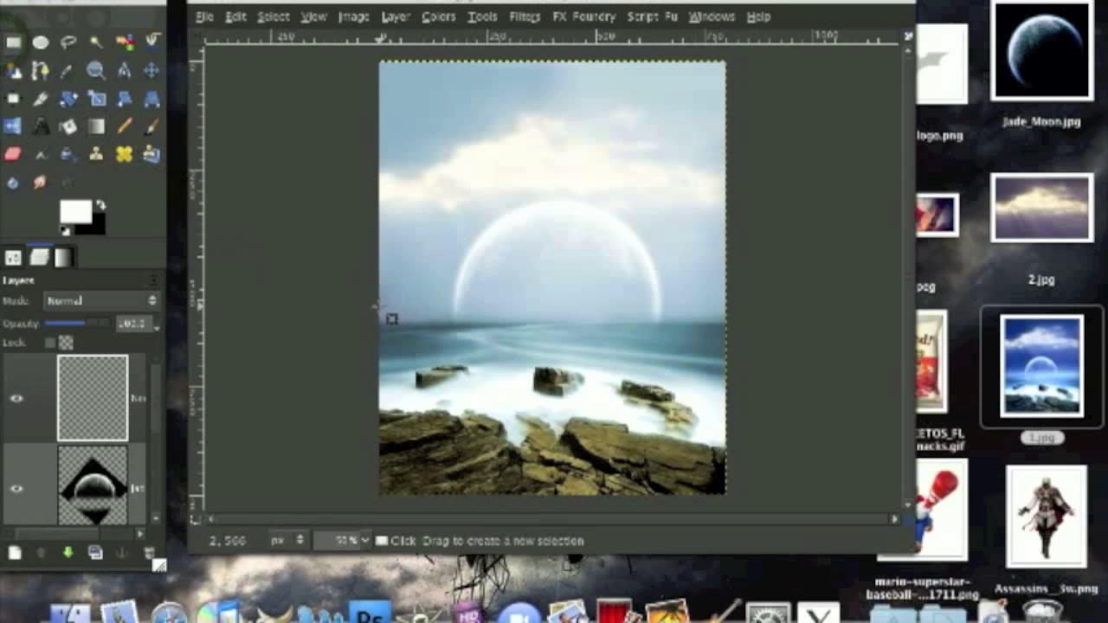
{"action": "left_click_drag", "start_coordinate": [377, 307], "coordinate": [731, 318]}
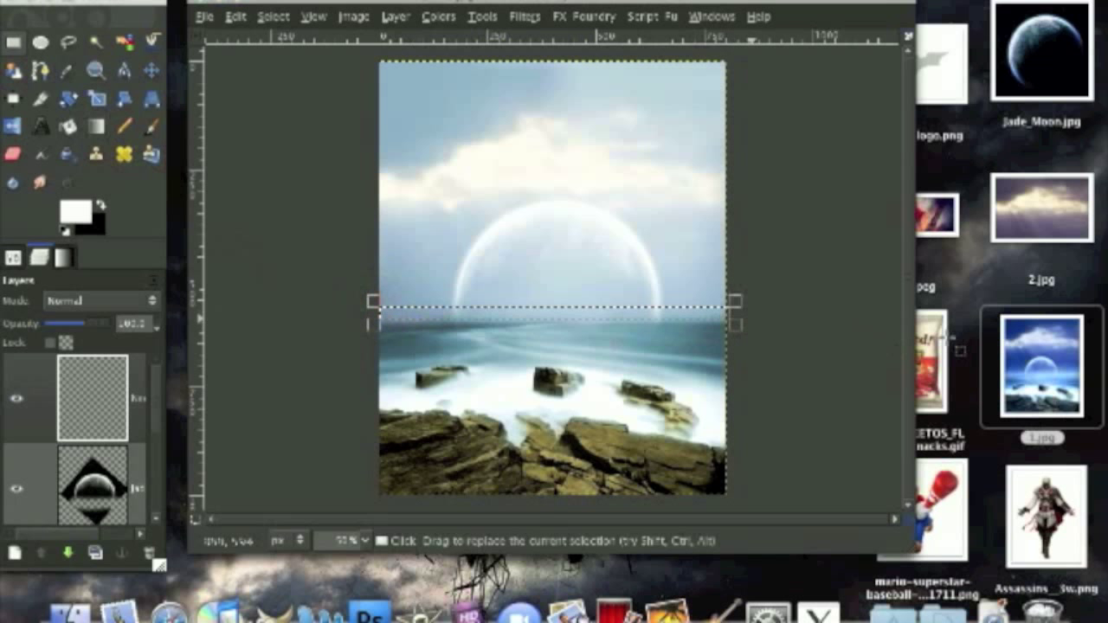
{"action": "left_click", "coordinate": [472, 309]}
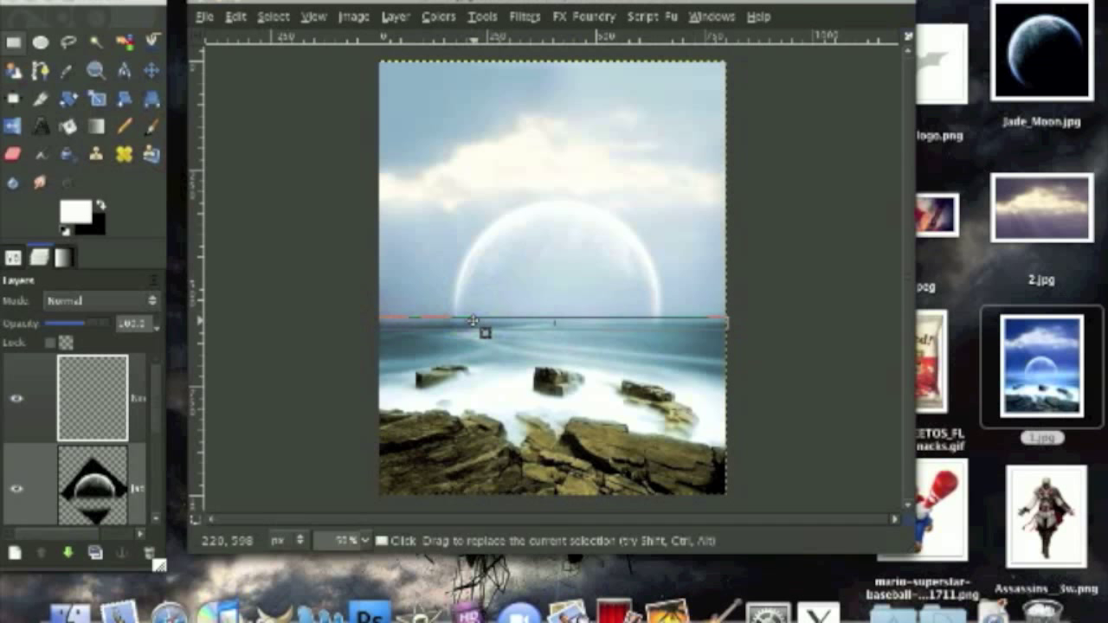
Step: Fill the selected horizon strip with white and clear the selection
{"action": "left_click", "coordinate": [66, 128]}
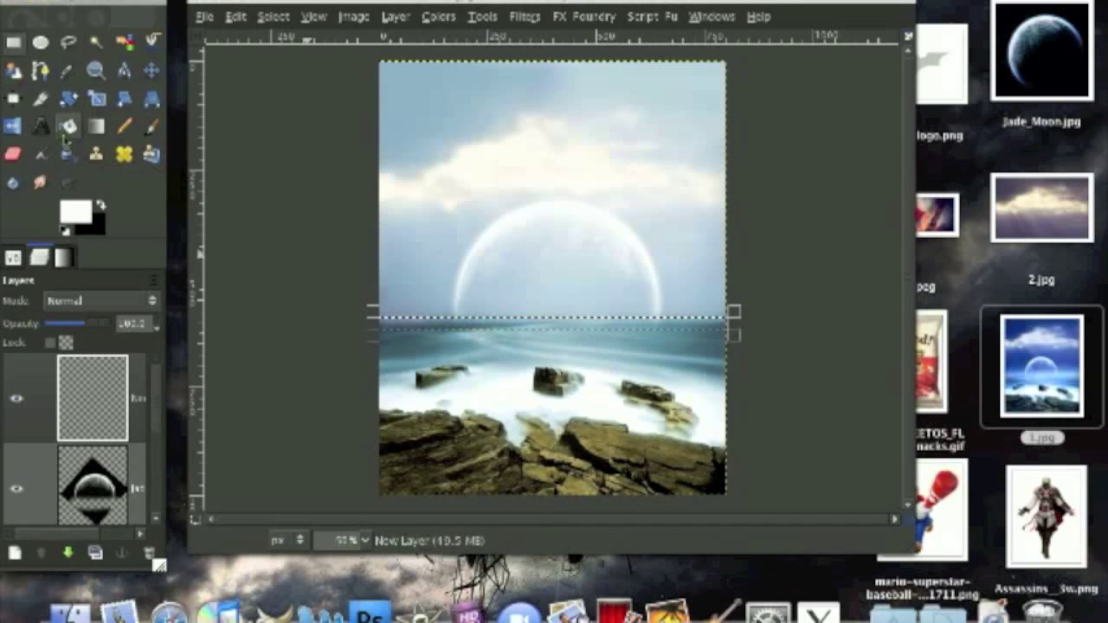
{"action": "left_click", "coordinate": [460, 321]}
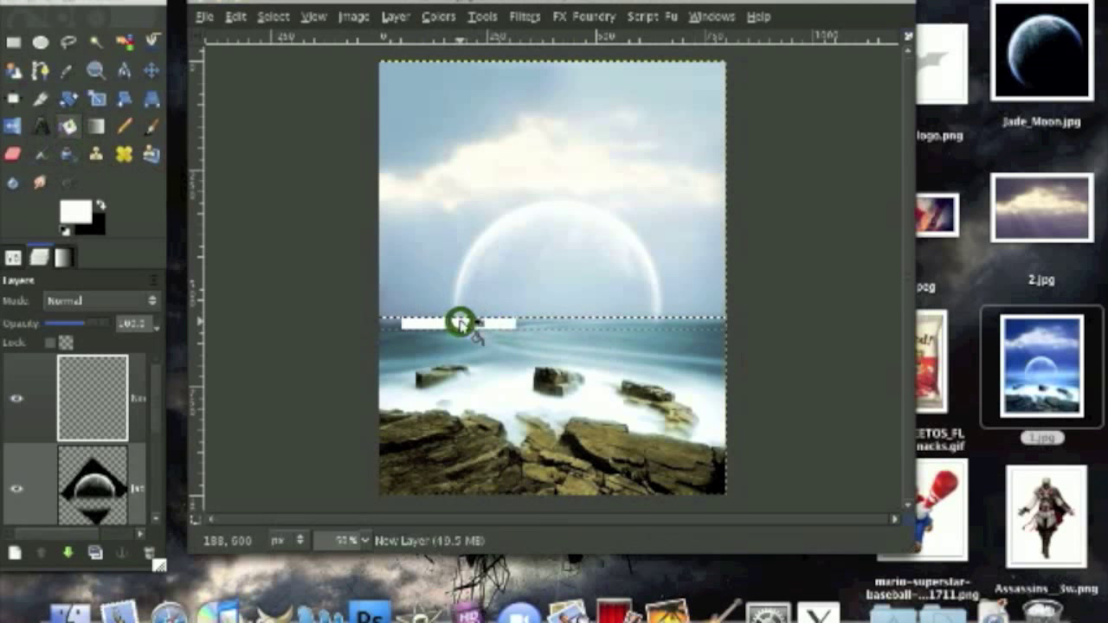
{"action": "left_click", "coordinate": [273, 17]}
{"action": "left_click", "coordinate": [296, 62]}
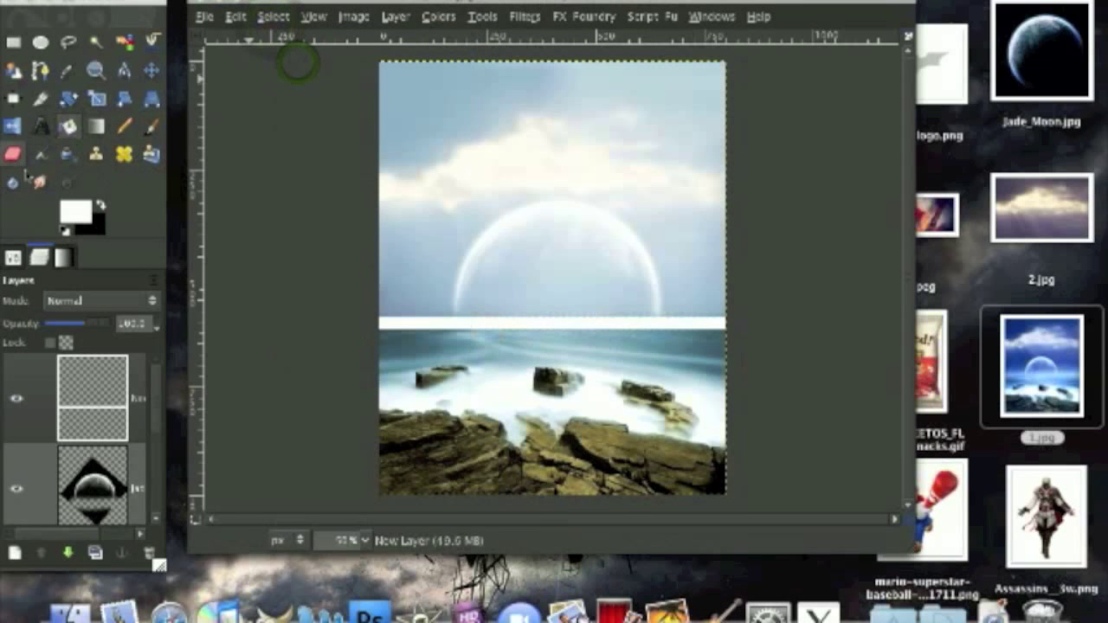
Step: Set up the Smudge tool with the Confetti brush at opacity 100 and scale 2.23
{"action": "left_click", "coordinate": [39, 181]}
{"action": "left_click", "coordinate": [15, 254]}
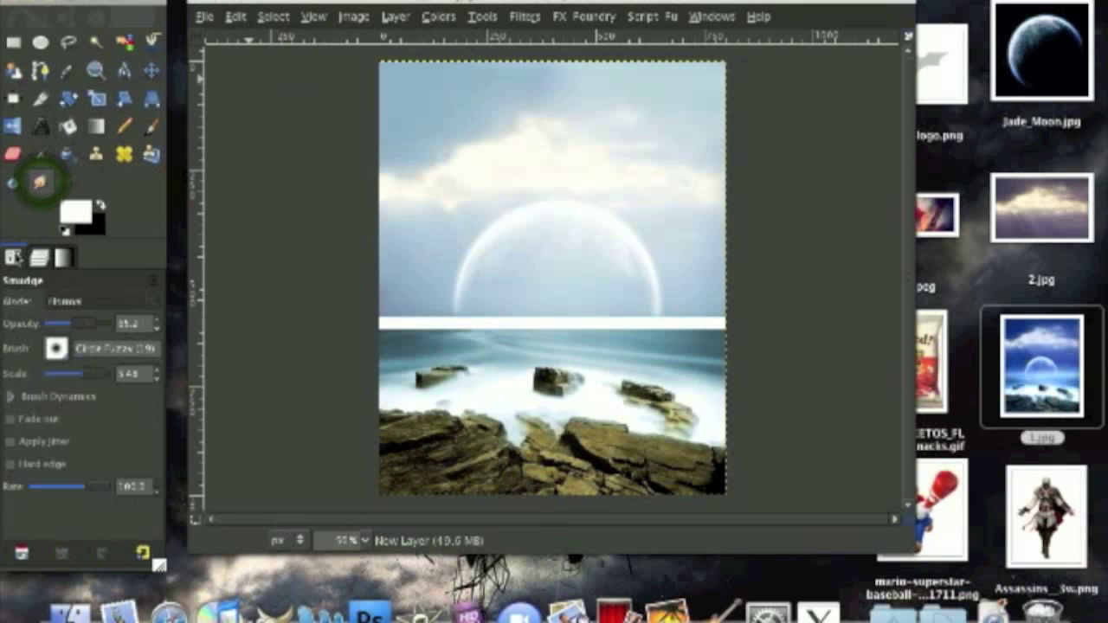
{"action": "left_click", "coordinate": [56, 348]}
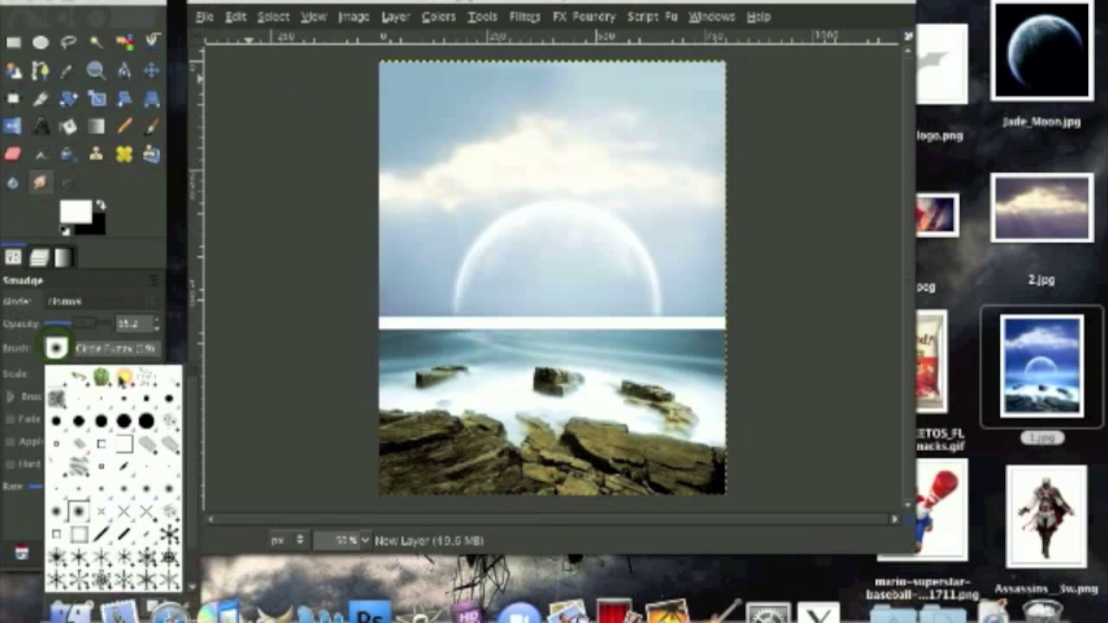
{"action": "left_click", "coordinate": [145, 377]}
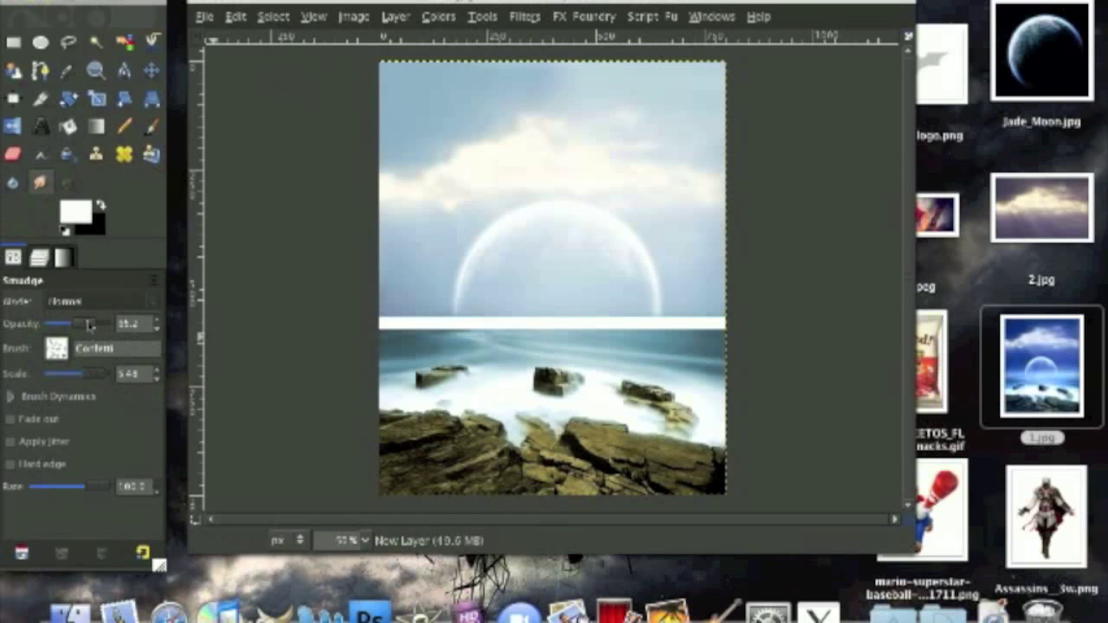
{"action": "left_click_drag", "start_coordinate": [89, 324], "coordinate": [121, 324]}
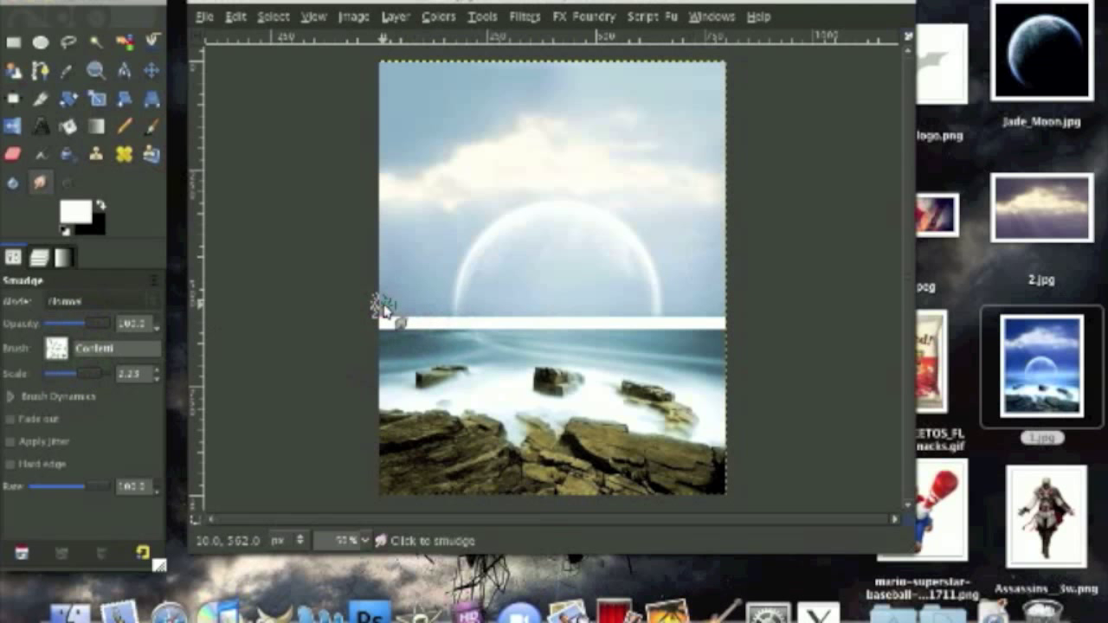
Step: Smudge the white horizon strip along its full width to scatter its edges into speckles, redoing the stroke near its end
{"action": "left_click_drag", "start_coordinate": [412, 303], "coordinate": [429, 318]}
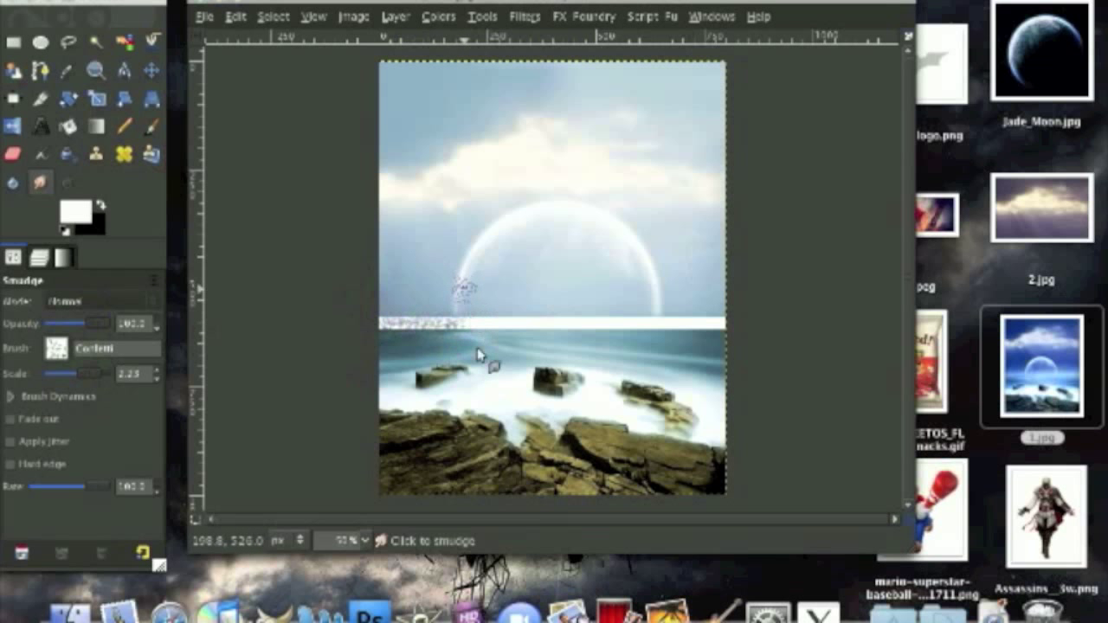
{"action": "left_click_drag", "start_coordinate": [487, 302], "coordinate": [519, 299]}
{"action": "mouse_move", "coordinate": [539, 297]}
{"action": "left_mouse_down"}
{"action": "mouse_move", "coordinate": [549, 327]}
{"action": "mouse_move", "coordinate": [562, 304]}
{"action": "mouse_move", "coordinate": [584, 304]}
{"action": "mouse_move", "coordinate": [602, 348]}
{"action": "mouse_move", "coordinate": [619, 322]}
{"action": "mouse_move", "coordinate": [639, 342]}
{"action": "mouse_move", "coordinate": [661, 321]}
{"action": "mouse_move", "coordinate": [663, 259]}
{"action": "mouse_move", "coordinate": [670, 359]}
{"action": "mouse_move", "coordinate": [681, 296]}
{"action": "mouse_move", "coordinate": [716, 325]}
{"action": "left_mouse_up"}
{"action": "key", "text": "ctrl+z"}
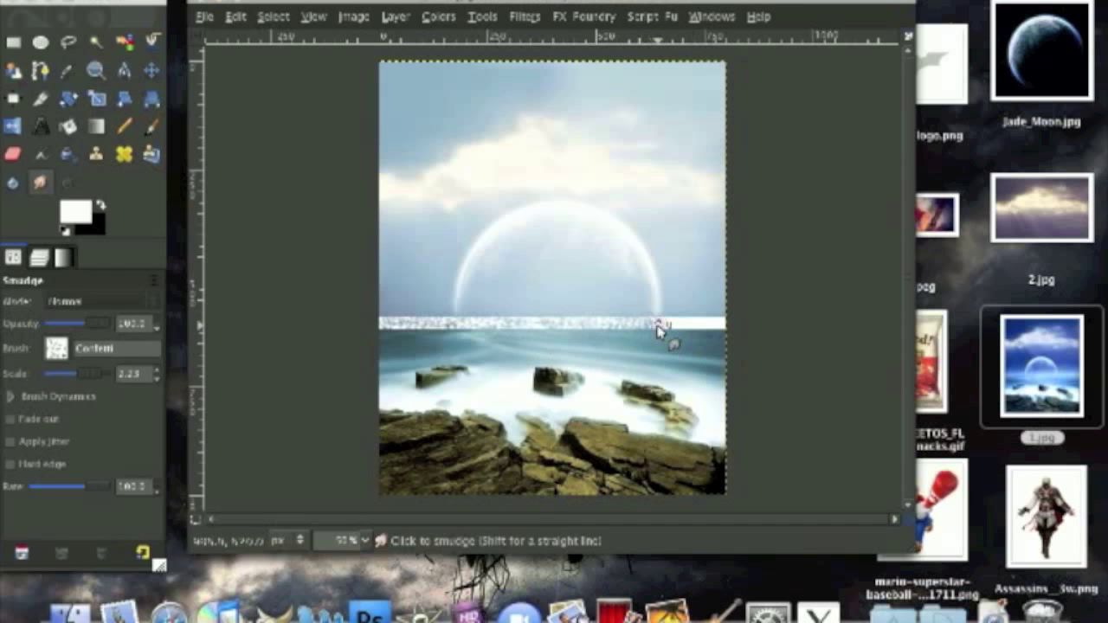
{"action": "mouse_move", "coordinate": [665, 318]}
{"action": "left_mouse_down"}
{"action": "mouse_move", "coordinate": [695, 333]}
{"action": "mouse_move", "coordinate": [721, 324]}
{"action": "left_mouse_up"}
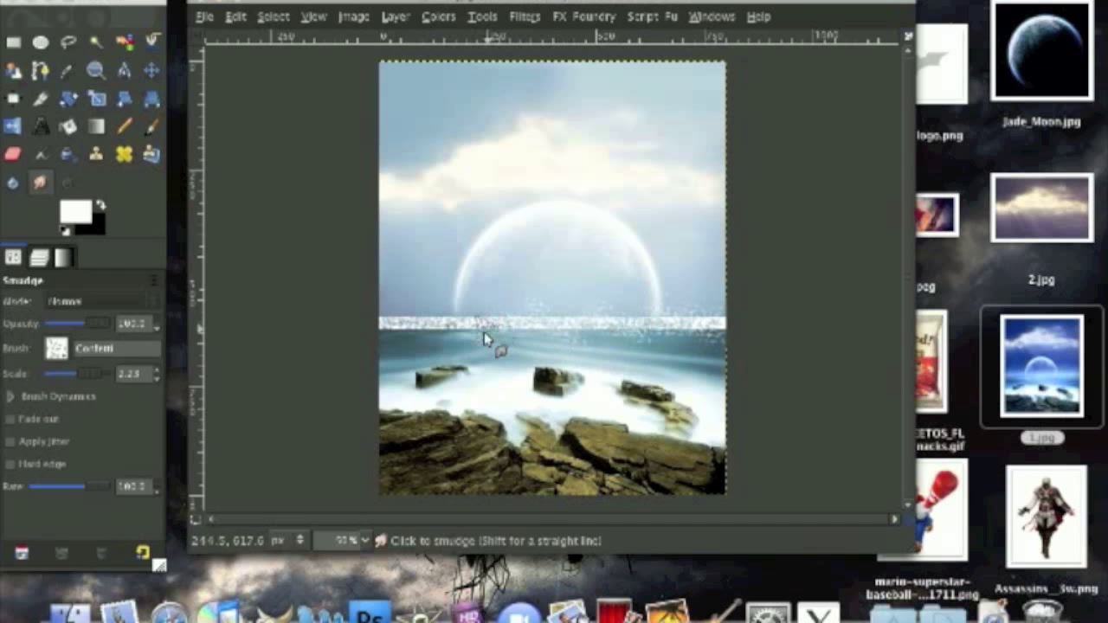
{"action": "mouse_move", "coordinate": [436, 337]}
{"action": "left_mouse_down"}
{"action": "mouse_move", "coordinate": [401, 341]}
{"action": "mouse_move", "coordinate": [390, 310]}
{"action": "left_mouse_up"}
Step: Apply a Gaussian Blur with a 55 px horizontal and vertical radius to the smudged horizon strip
{"action": "left_click", "coordinate": [522, 17]}
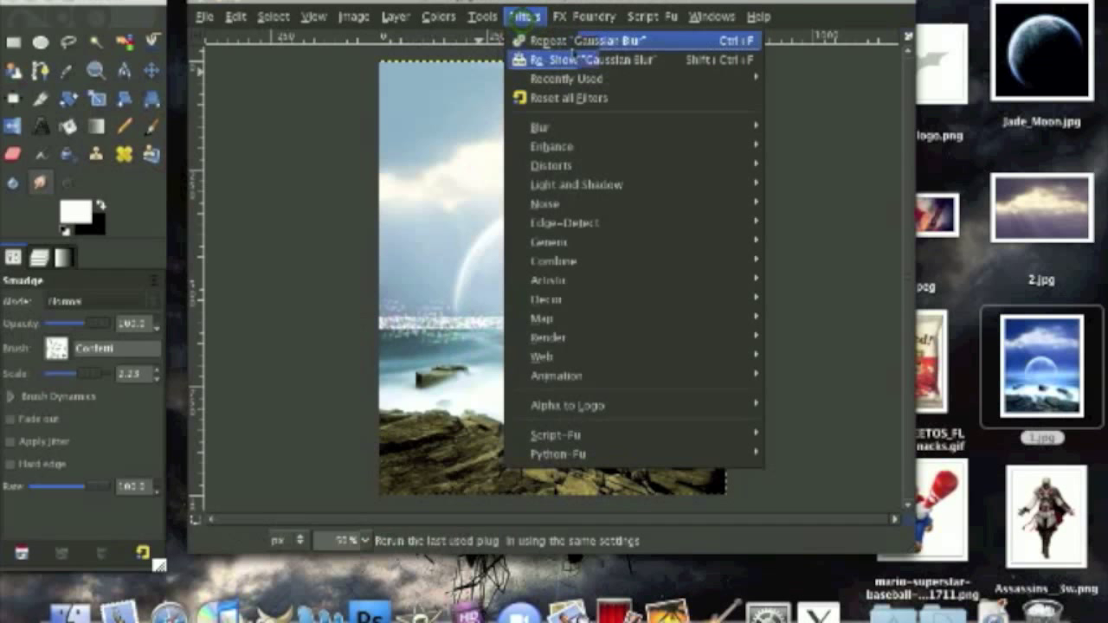
{"action": "mouse_move", "coordinate": [622, 140]}
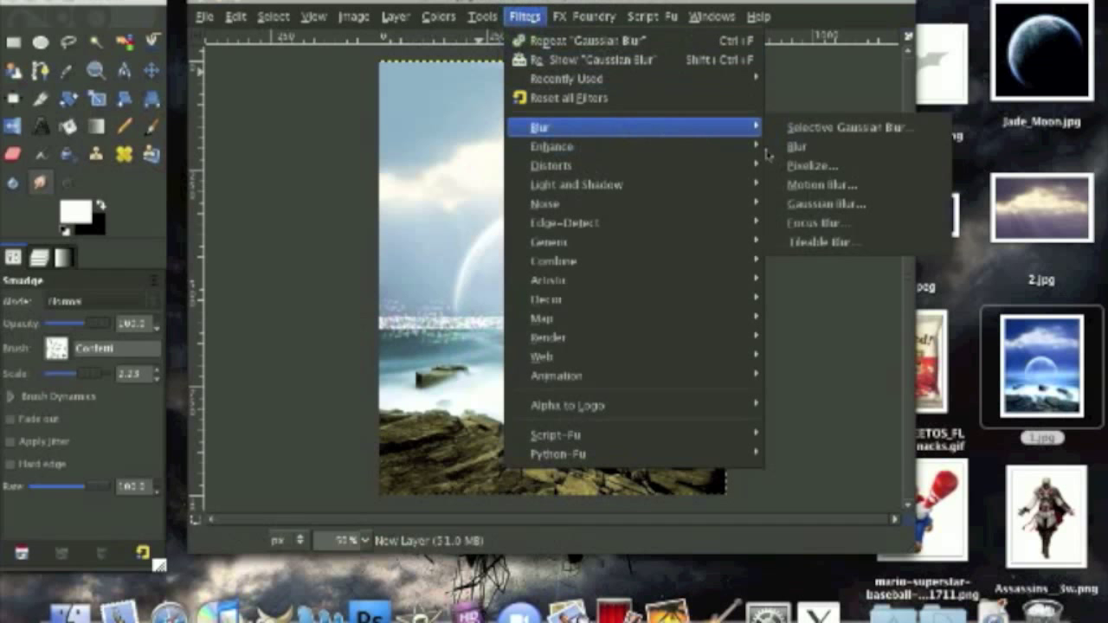
{"action": "left_click", "coordinate": [827, 205]}
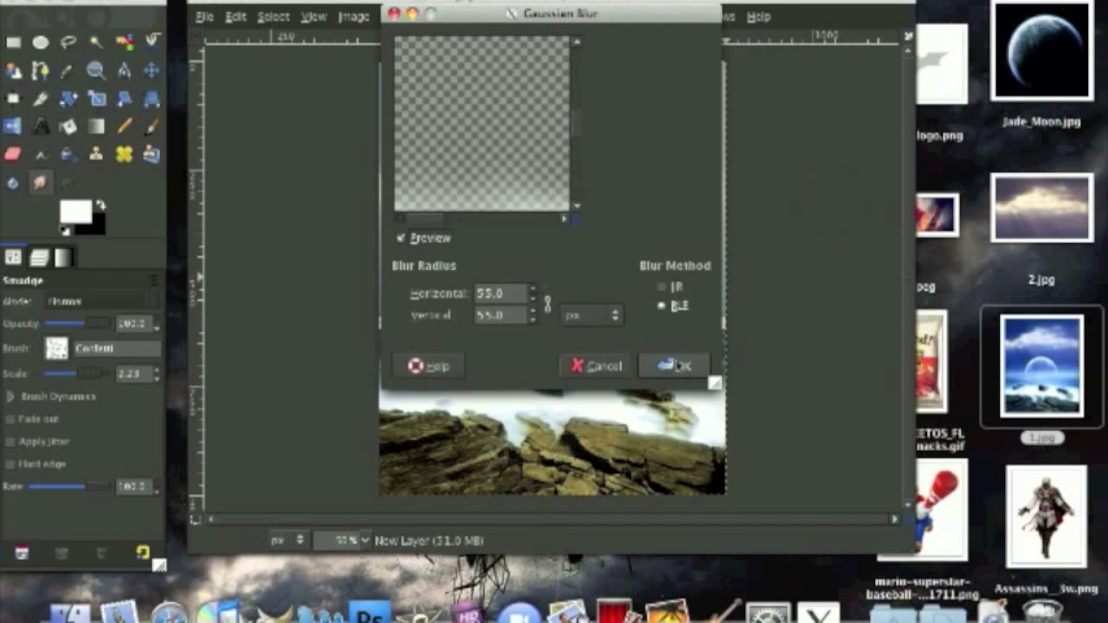
{"action": "left_click", "coordinate": [677, 366]}
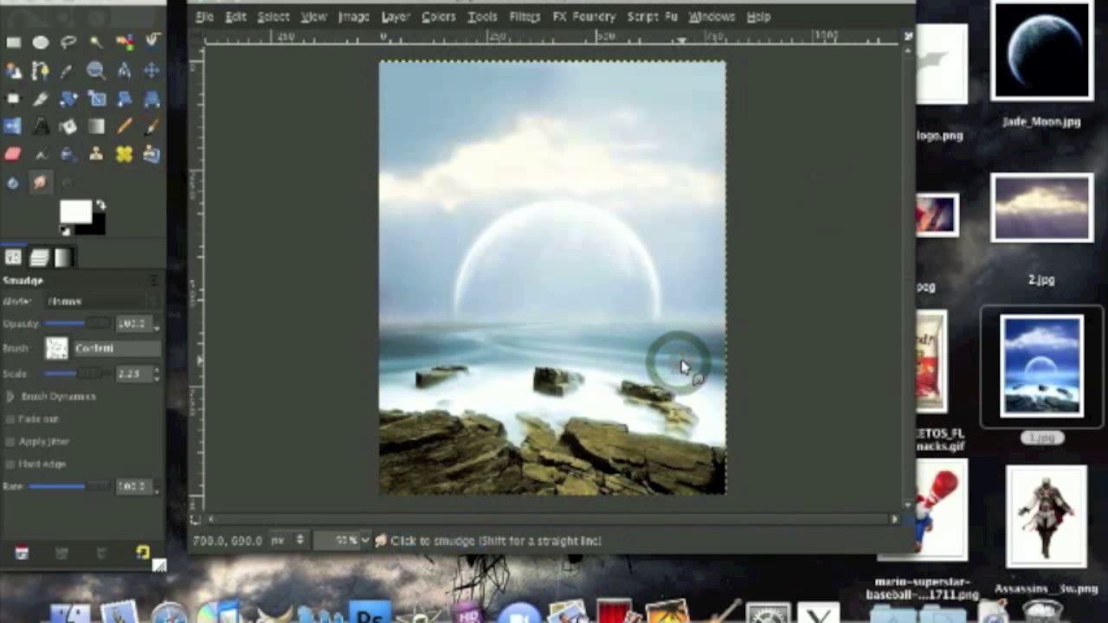
Step: Duplicate the blurred horizon layer and merge the copy down to strengthen the glow
{"action": "left_click", "coordinate": [39, 257]}
{"action": "left_click", "coordinate": [95, 552]}
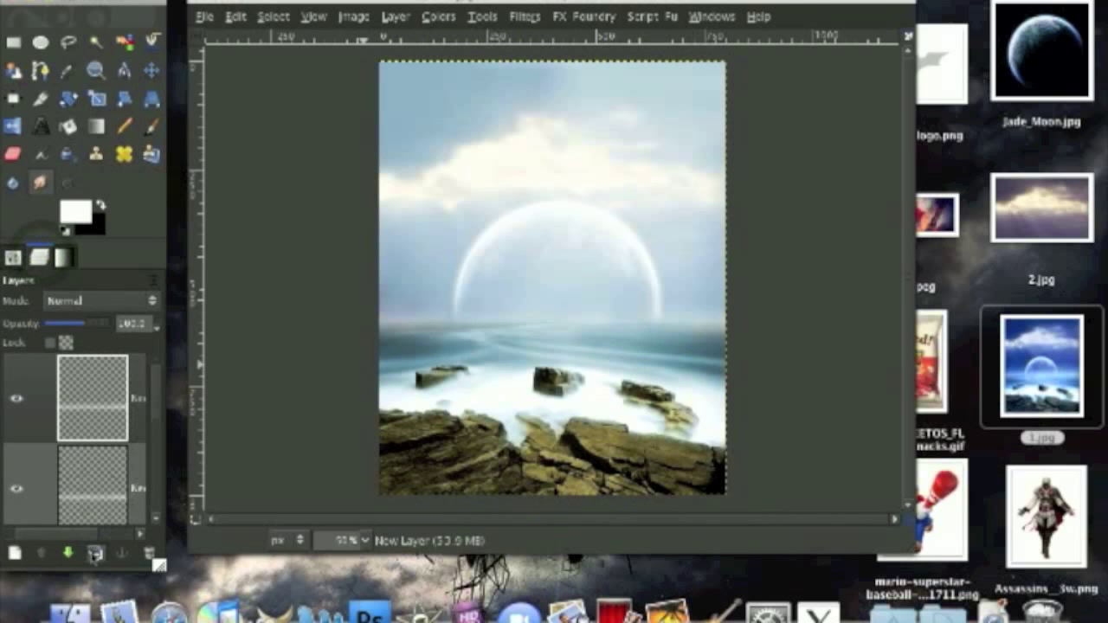
{"action": "right_click", "coordinate": [131, 388]}
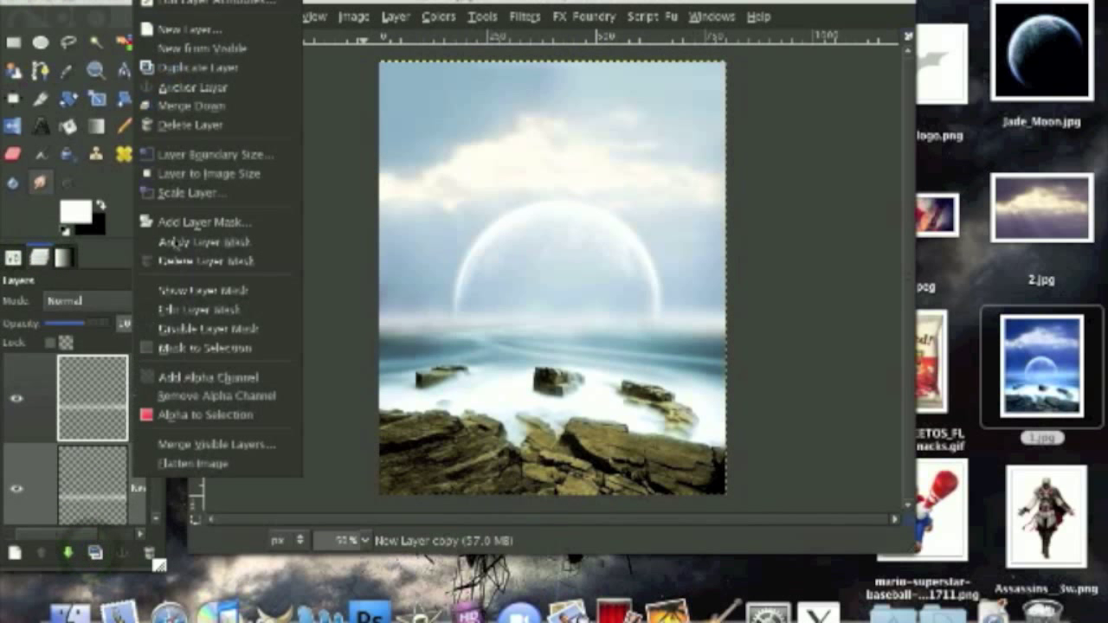
{"action": "left_click", "coordinate": [236, 102]}
Step: Repeat the Gaussian Blur twice on the merged horizon glow layer with the same settings
{"action": "left_click", "coordinate": [527, 16]}
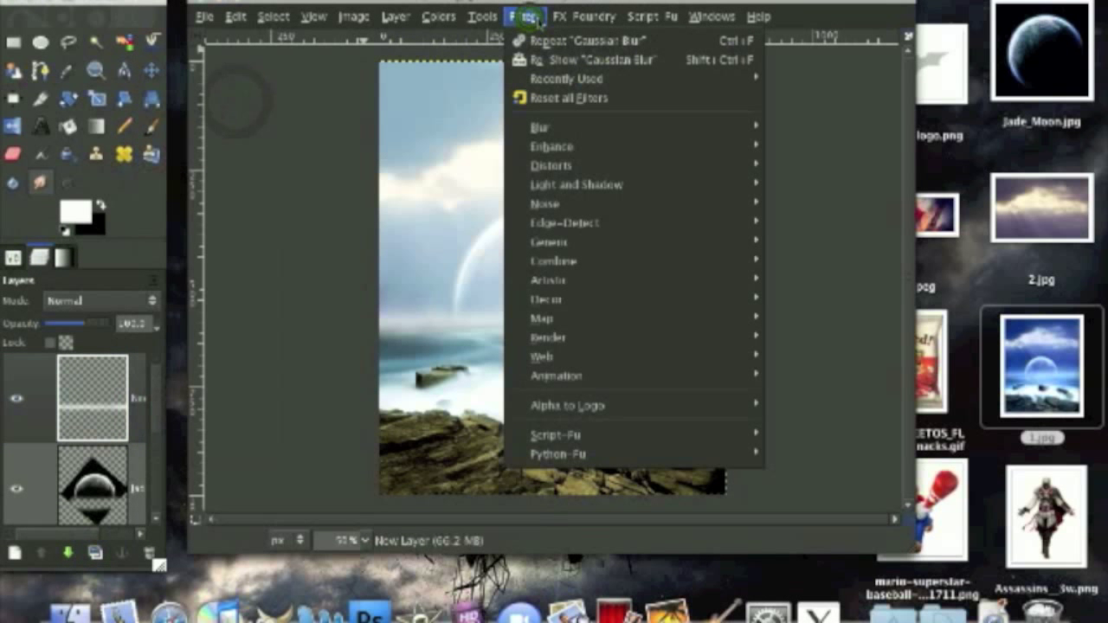
{"action": "left_click", "coordinate": [535, 41]}
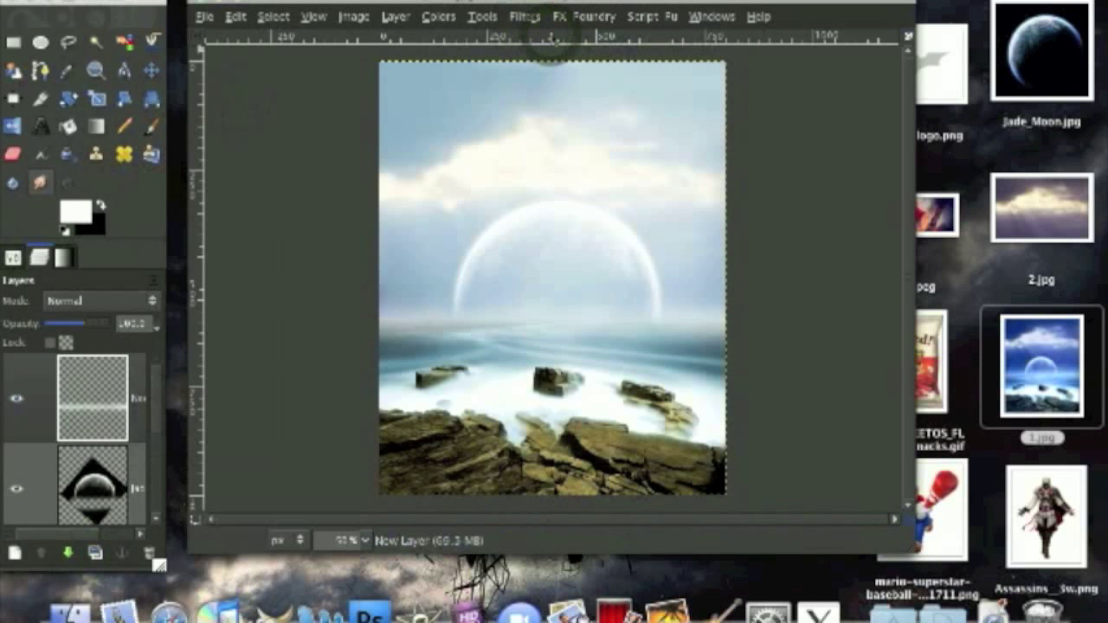
{"action": "left_click", "coordinate": [529, 18]}
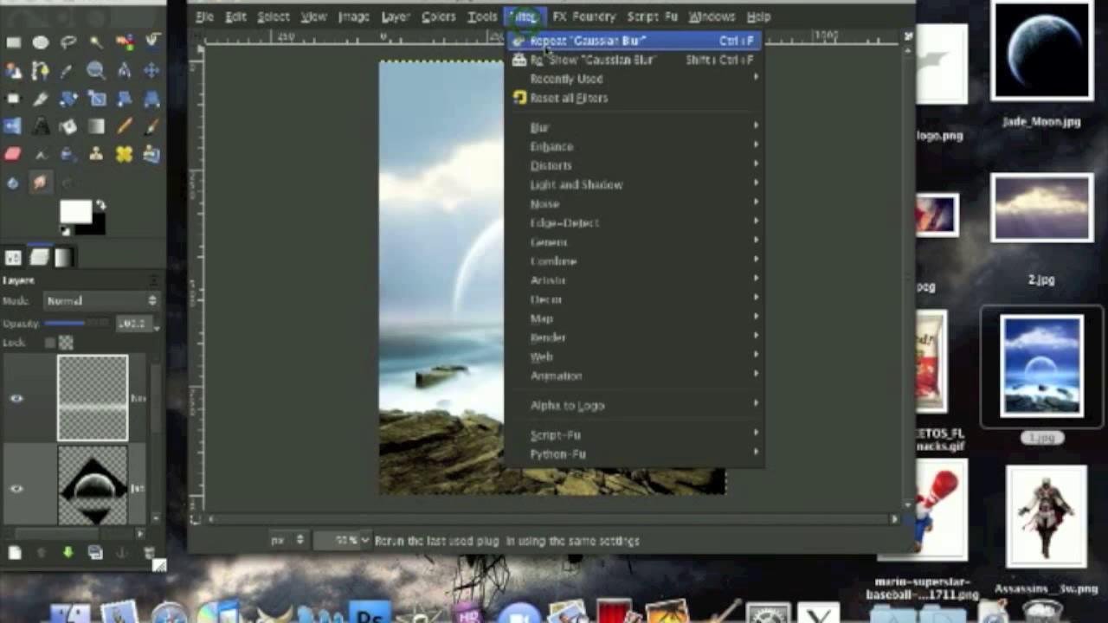
{"action": "left_click", "coordinate": [540, 40]}
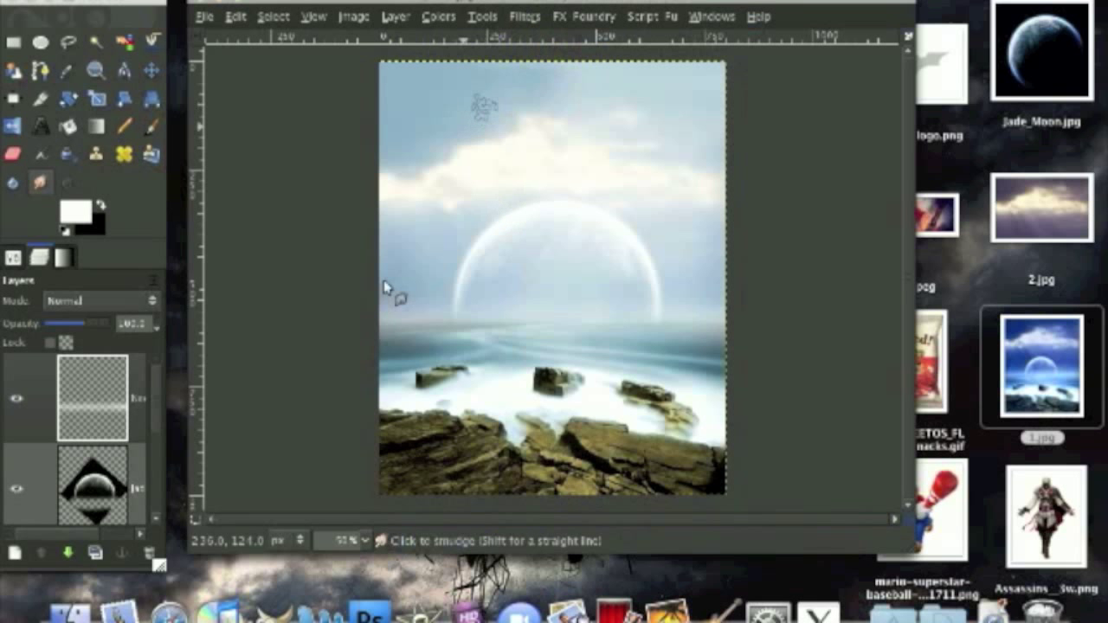
Step: Duplicate the 2.jpg cloud layer, set the copy's blend mode to Multiply and slightly lower its opacity
{"action": "scroll", "coordinate": [73, 387], "scroll_direction": "down", "scroll_amount": 2}
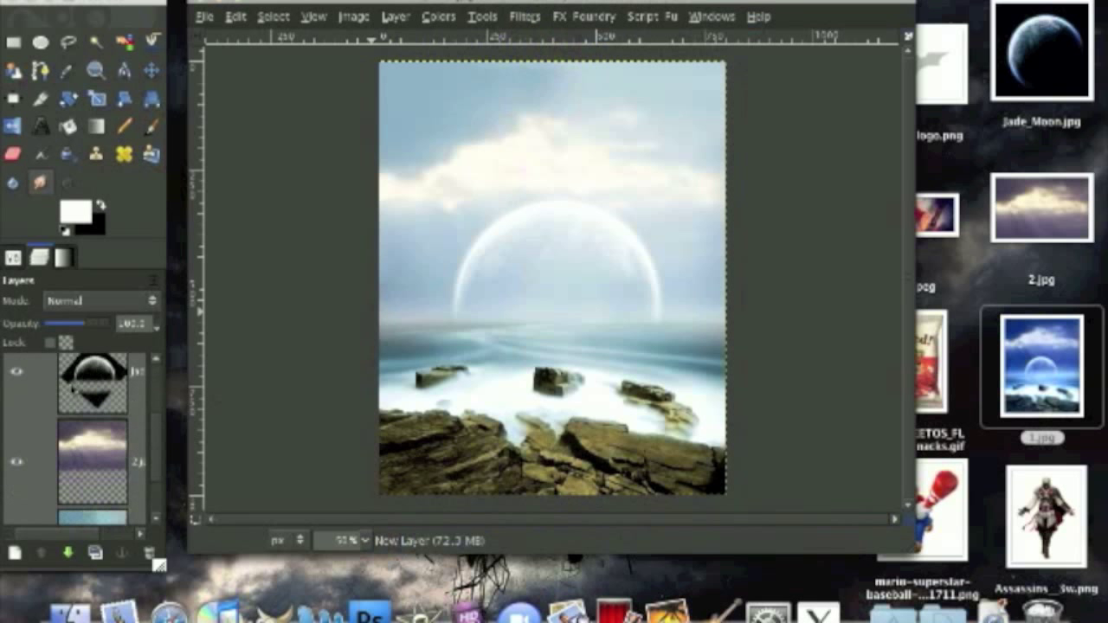
{"action": "left_click", "coordinate": [119, 443]}
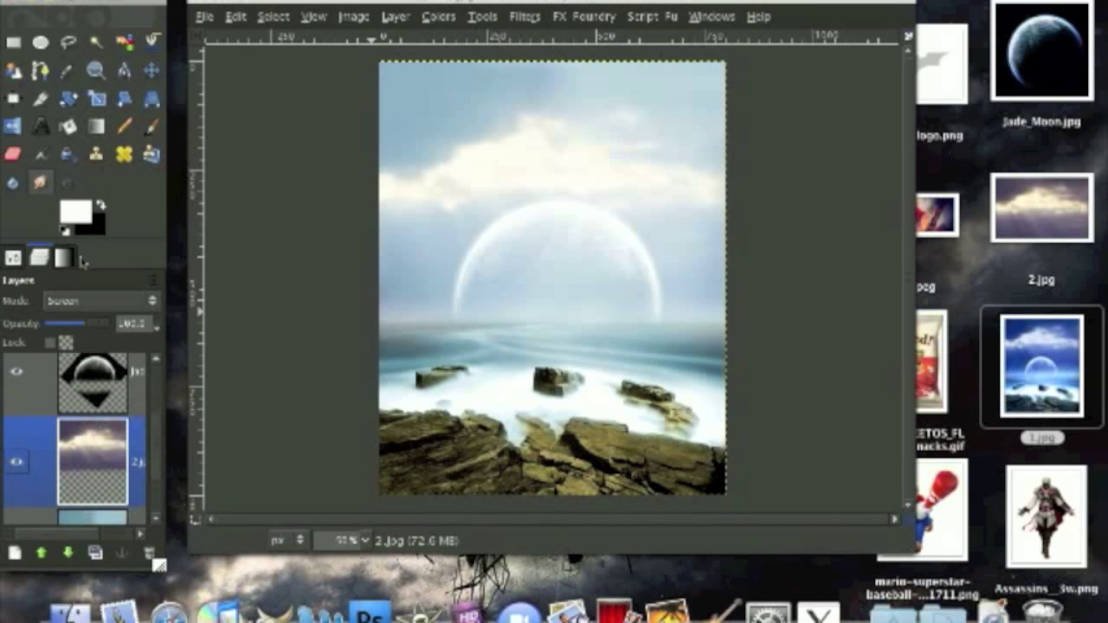
{"action": "left_click", "coordinate": [96, 553]}
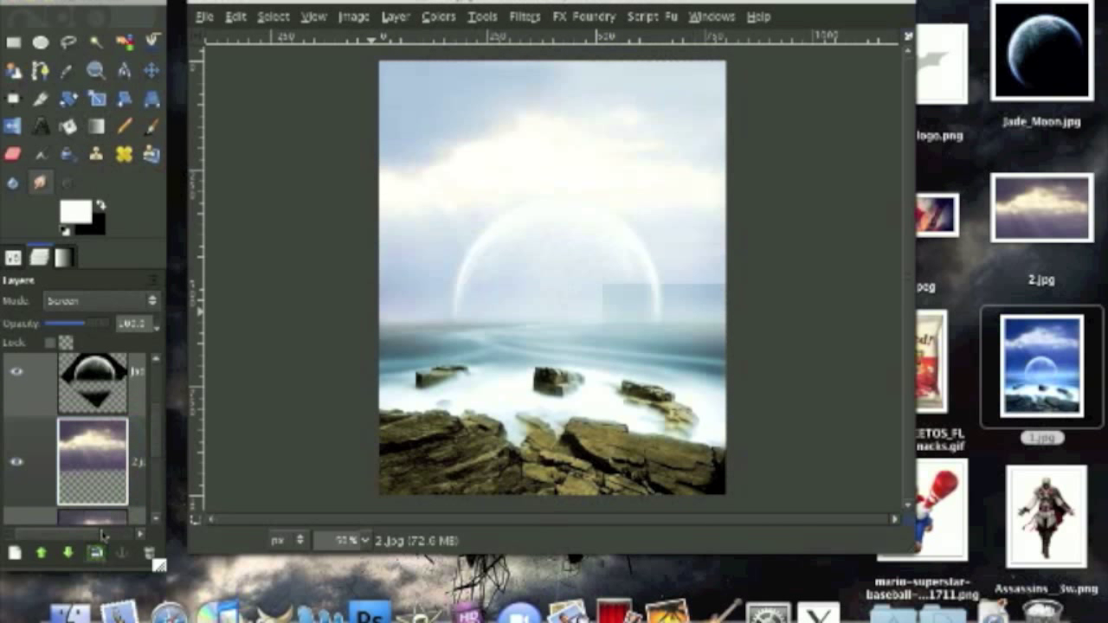
{"action": "left_click", "coordinate": [125, 301]}
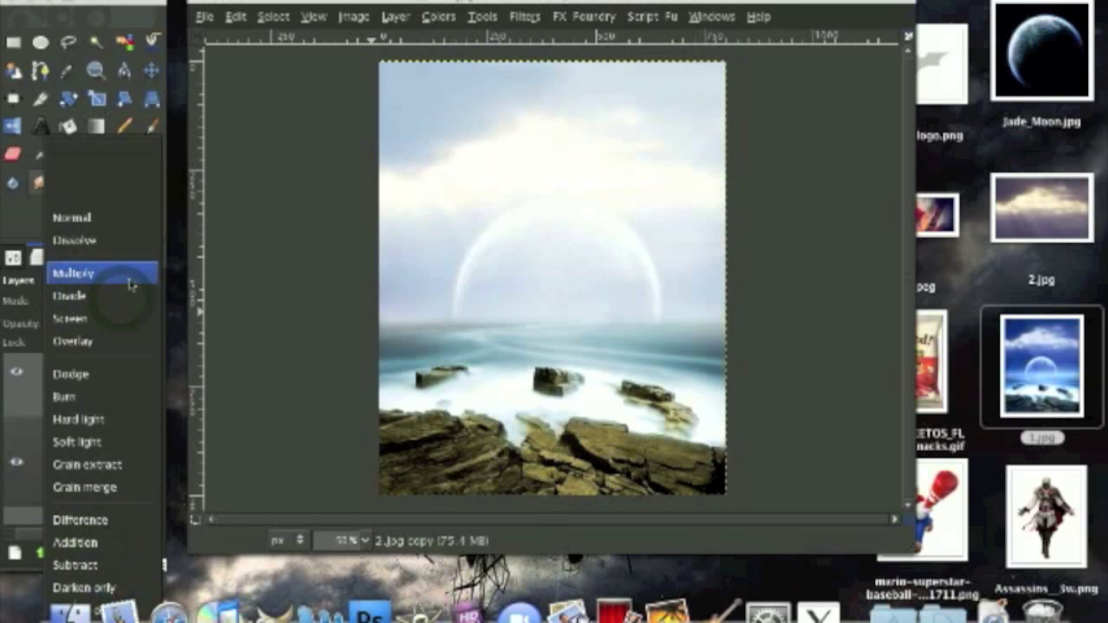
{"action": "left_click", "coordinate": [130, 284]}
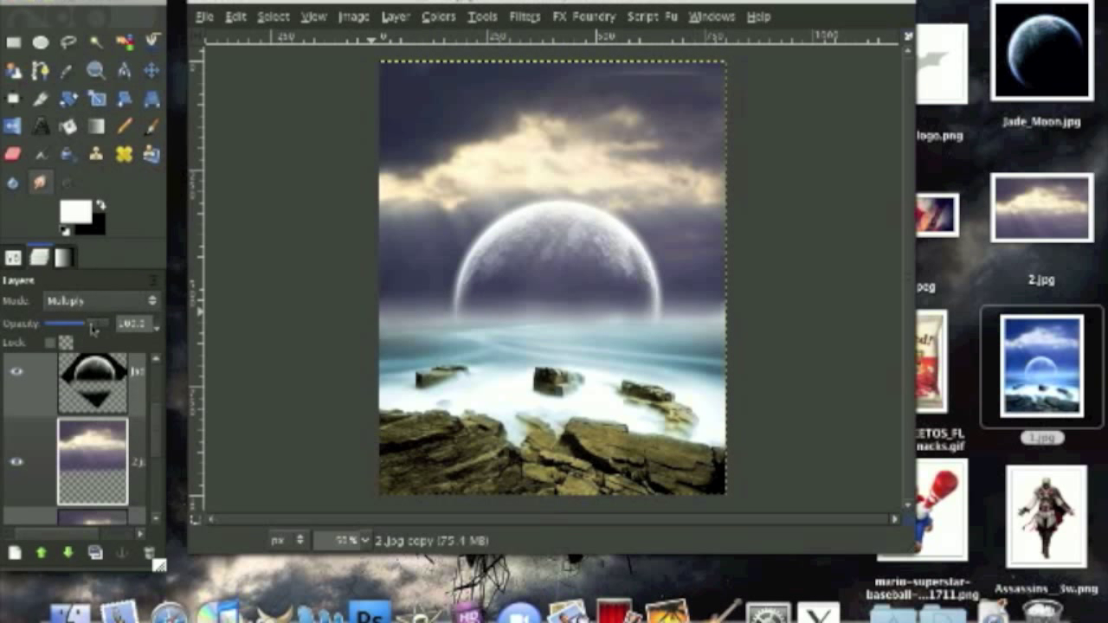
{"action": "left_click_drag", "start_coordinate": [92, 329], "coordinate": [90, 327]}
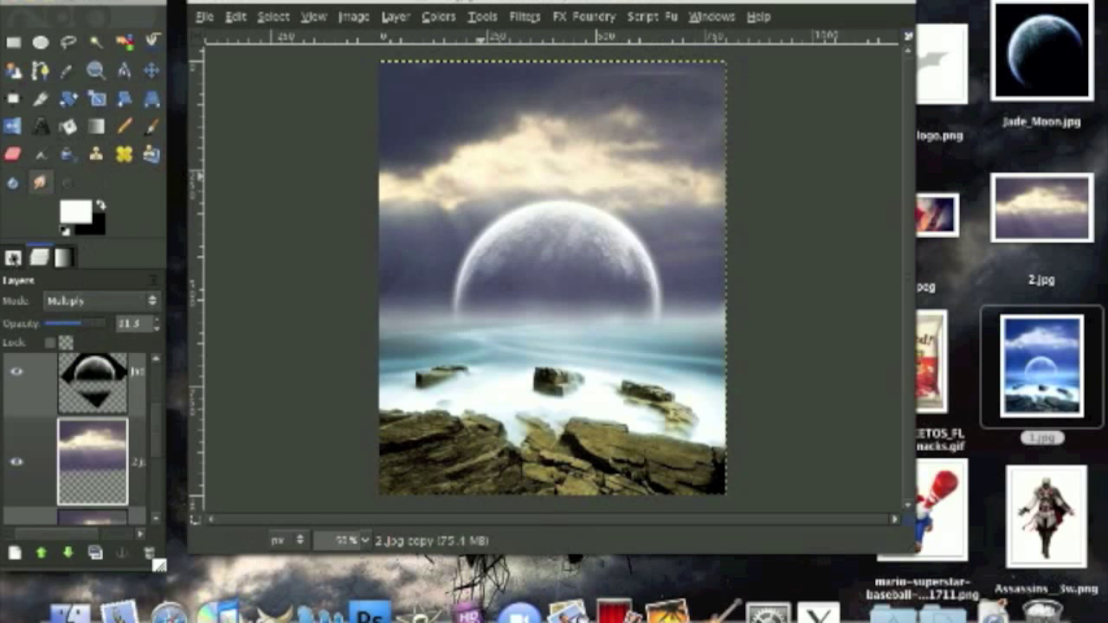
Step: Smudge the streak in the upper right sky and touch up the horizon with the Circle Fuzzy (19) brush, raising its scale to 4.72
{"action": "left_click", "coordinate": [13, 257]}
{"action": "left_click", "coordinate": [56, 348]}
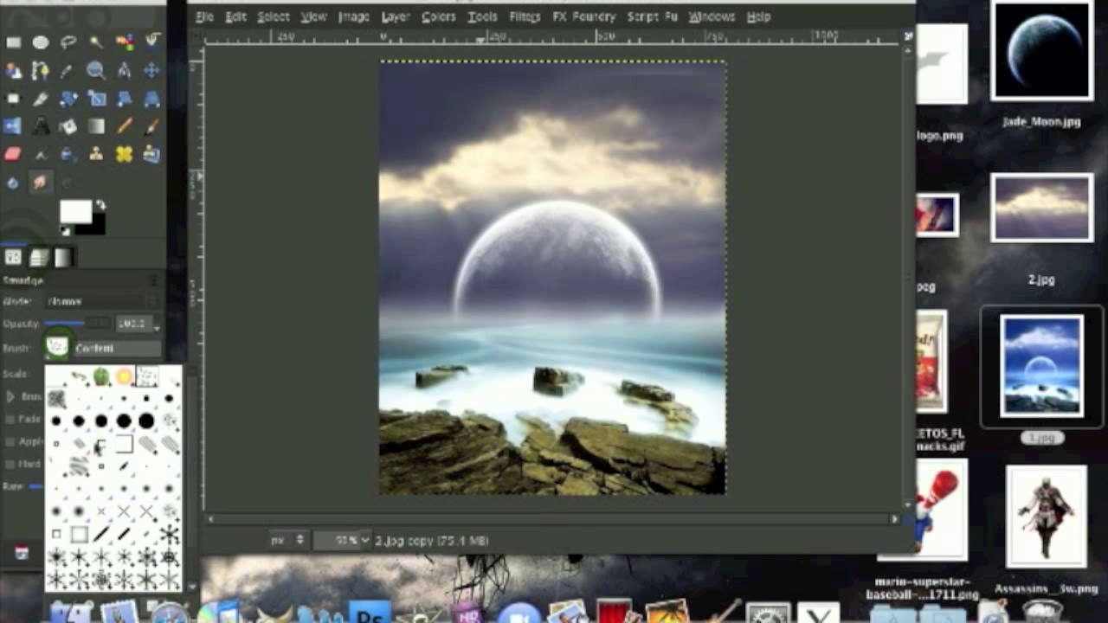
{"action": "left_click", "coordinate": [77, 503]}
{"action": "mouse_move", "coordinate": [688, 71]}
{"action": "left_mouse_down"}
{"action": "mouse_move", "coordinate": [648, 74]}
{"action": "mouse_move", "coordinate": [723, 69]}
{"action": "mouse_move", "coordinate": [631, 66]}
{"action": "mouse_move", "coordinate": [706, 70]}
{"action": "left_mouse_up"}
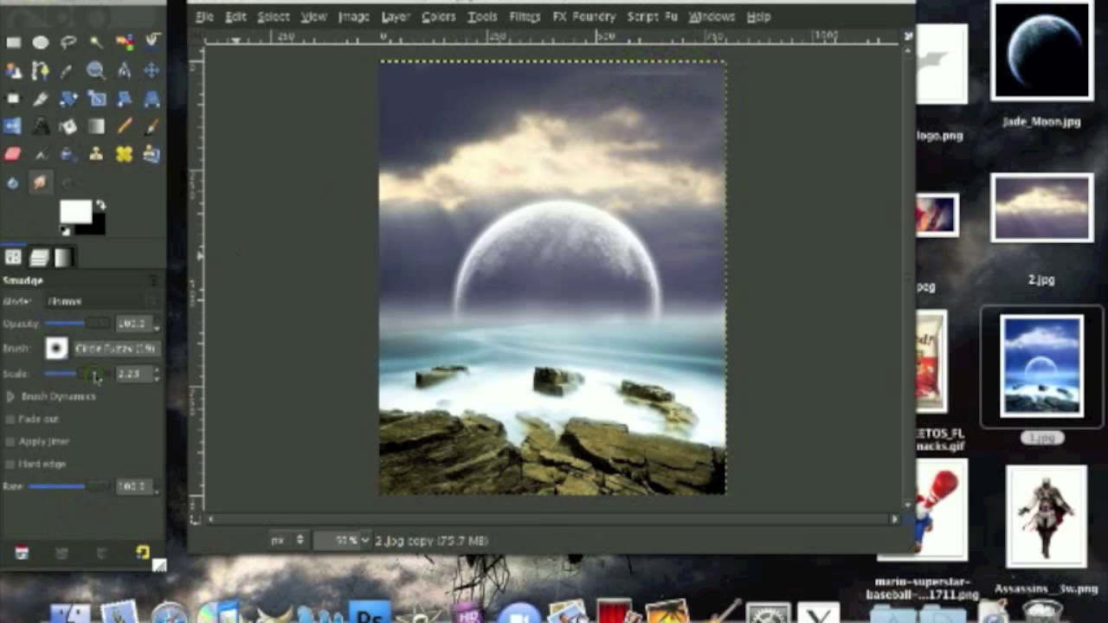
{"action": "left_click_drag", "start_coordinate": [83, 378], "coordinate": [91, 378]}
{"action": "mouse_move", "coordinate": [646, 66]}
{"action": "left_mouse_down"}
{"action": "mouse_move", "coordinate": [717, 49]}
{"action": "mouse_move", "coordinate": [721, 69]}
{"action": "left_mouse_up"}
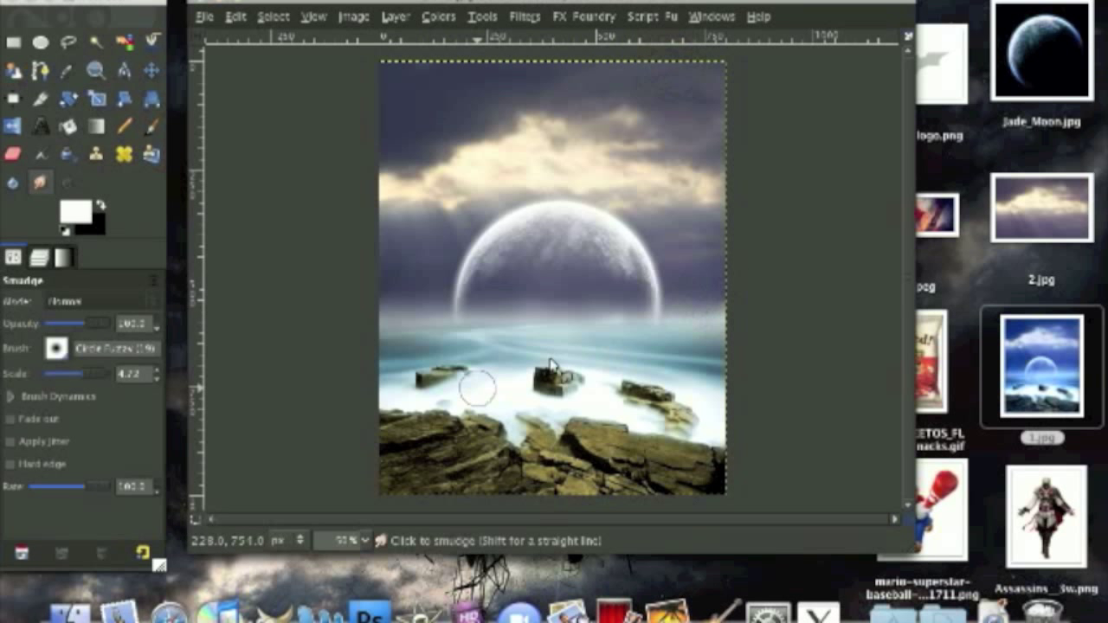
{"action": "left_click", "coordinate": [525, 307]}
{"action": "left_click", "coordinate": [557, 303]}
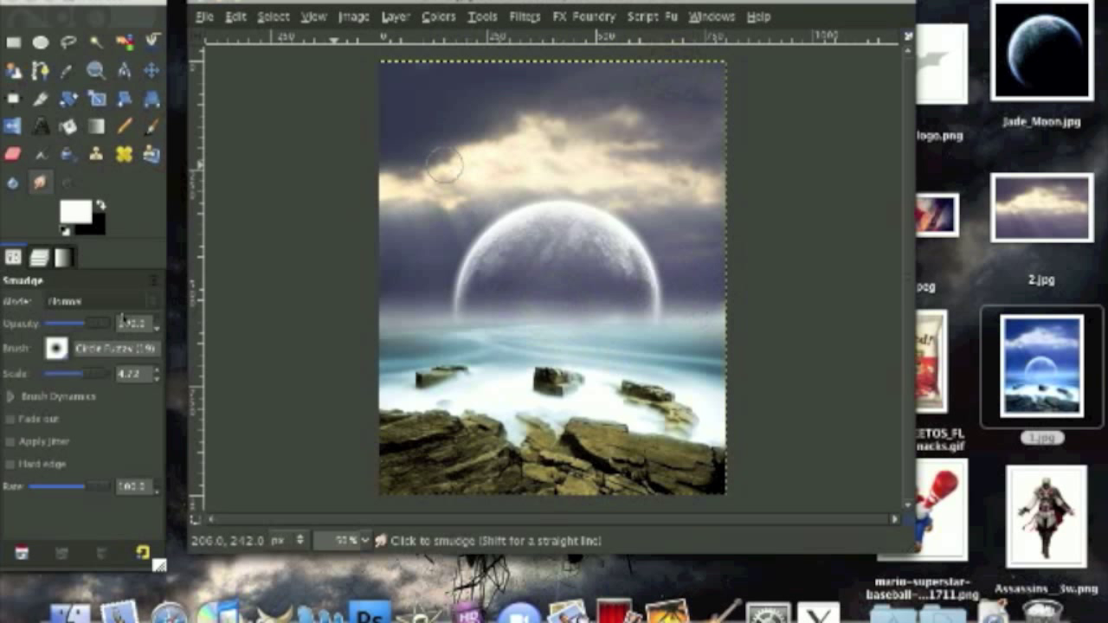
Step: Create a new layer from the visible image above the horizon glow layer
{"action": "left_click", "coordinate": [39, 257]}
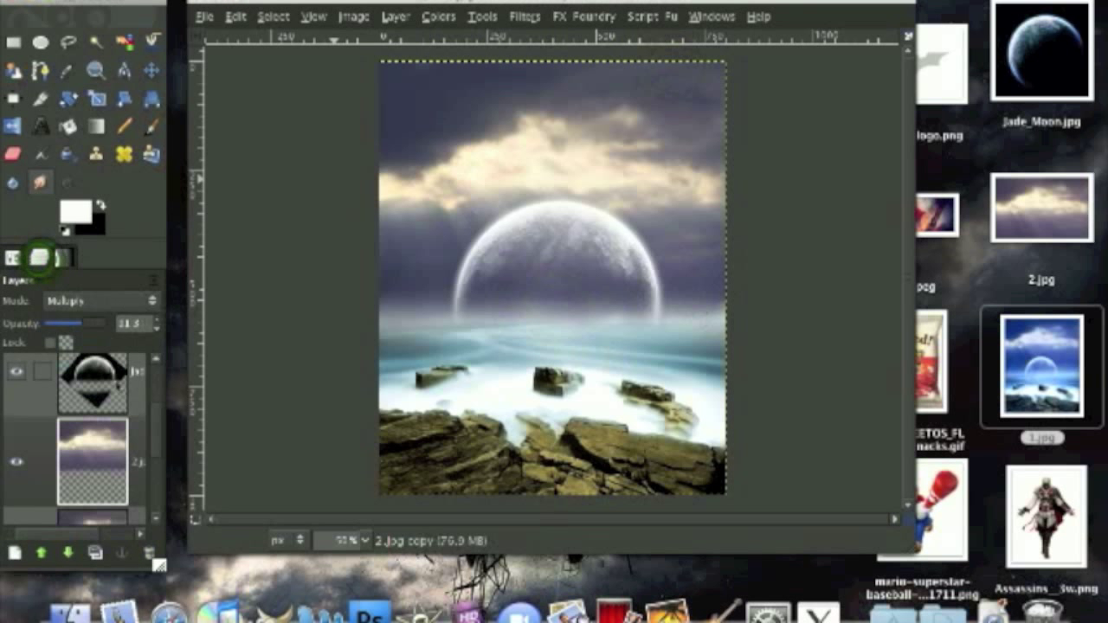
{"action": "scroll", "coordinate": [113, 395], "scroll_direction": "up", "scroll_amount": 2}
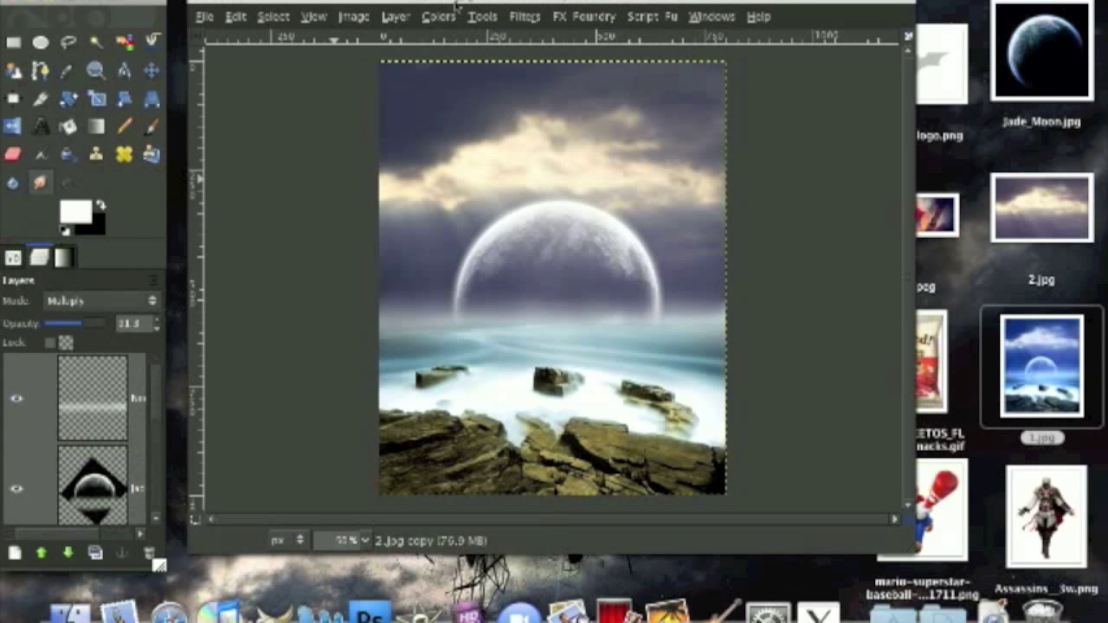
{"action": "left_click", "coordinate": [119, 371]}
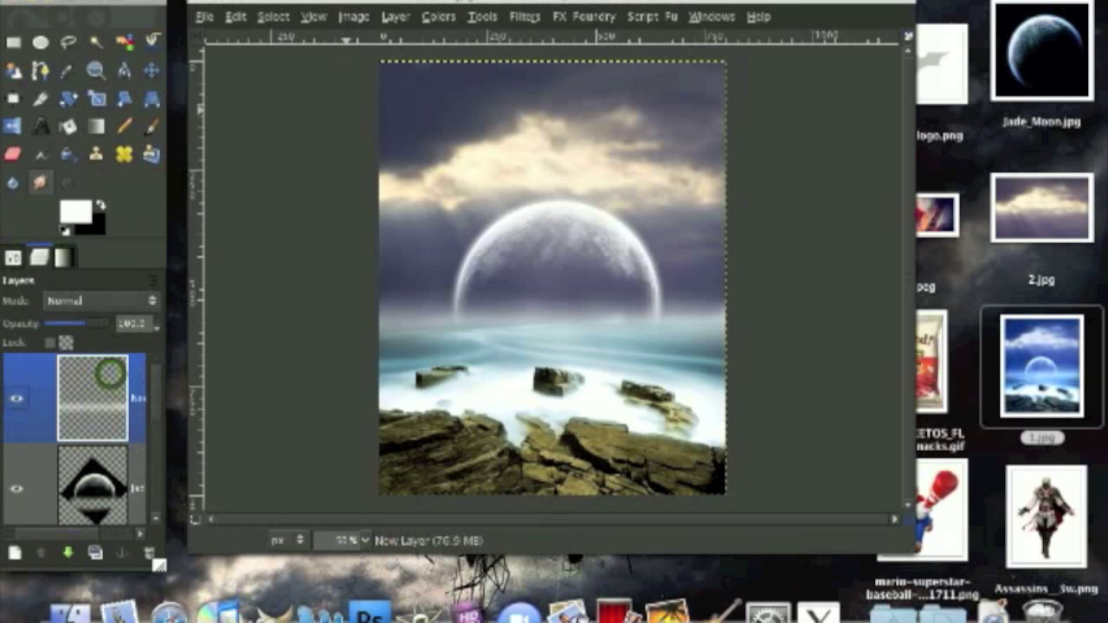
{"action": "left_click", "coordinate": [394, 16]}
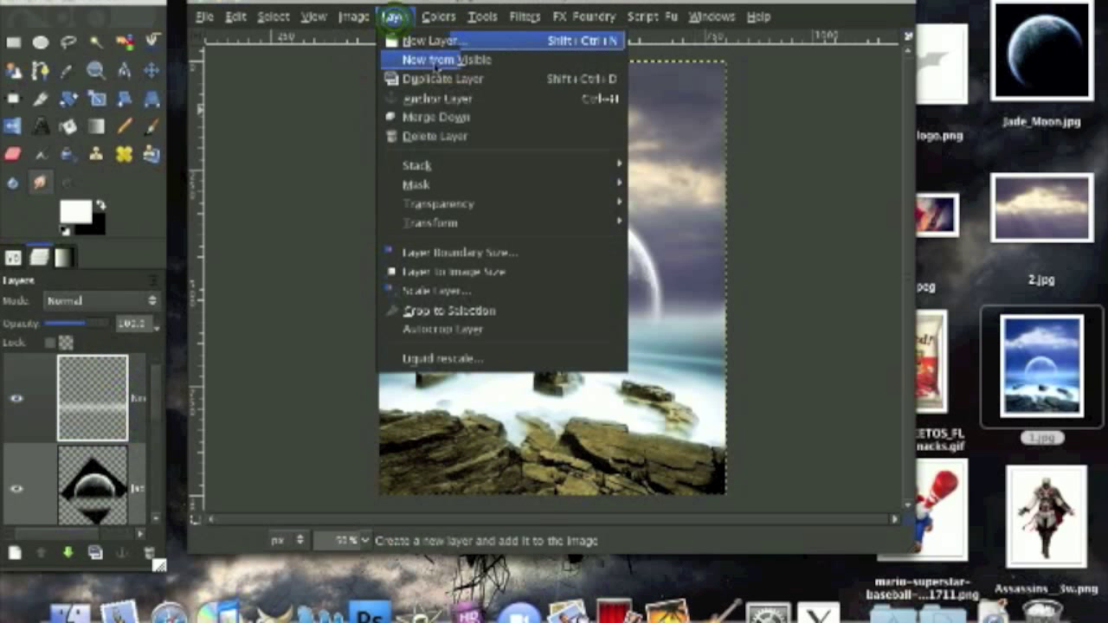
{"action": "left_click", "coordinate": [437, 60]}
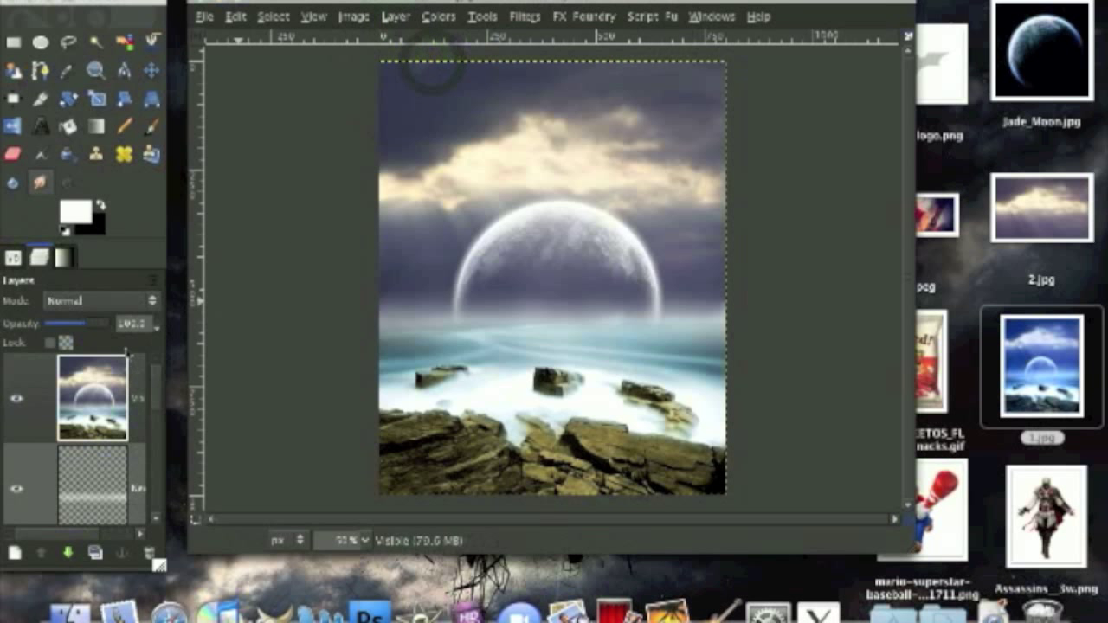
{"action": "scroll", "coordinate": [140, 398], "scroll_direction": "down", "scroll_amount": 3}
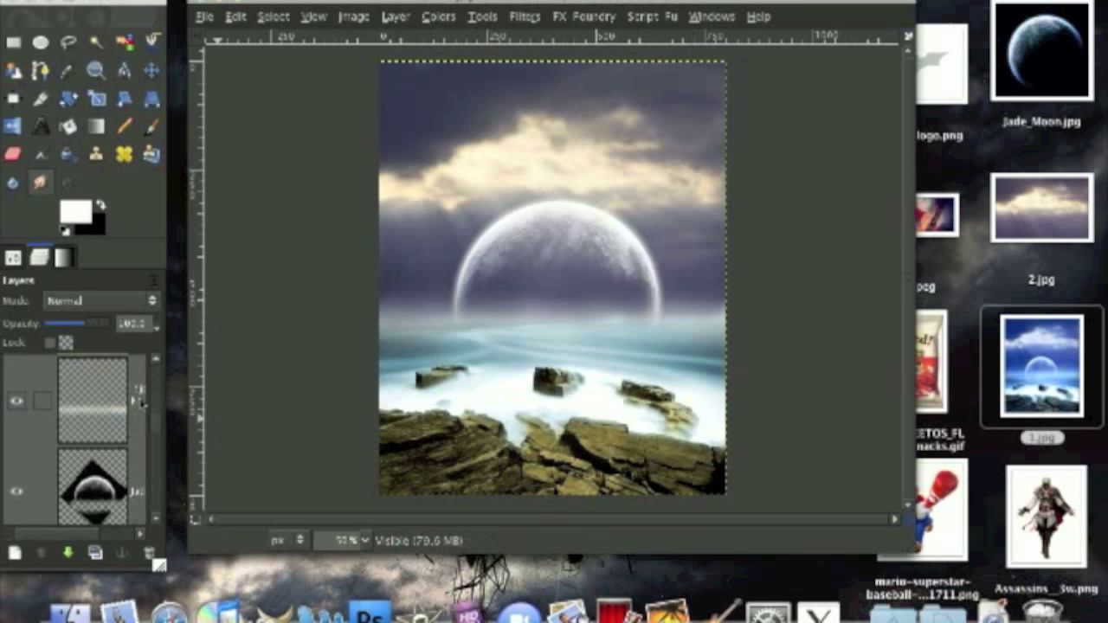
{"action": "scroll", "coordinate": [141, 404], "scroll_direction": "up", "scroll_amount": 3}
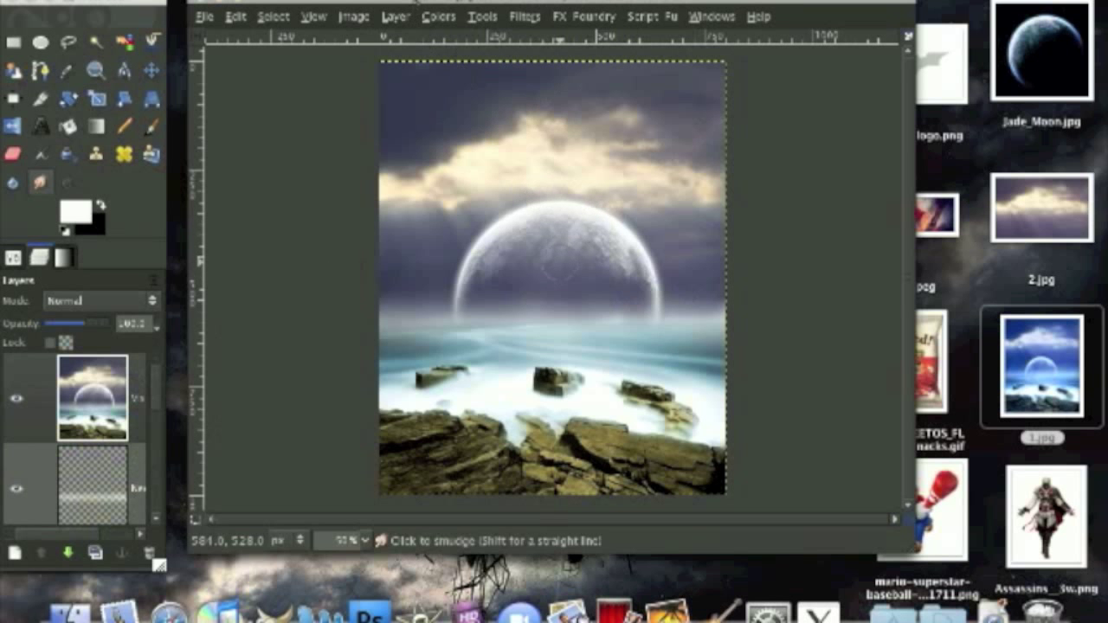
Step: Adjust the visible-image layer's brightness to -10 and contrast to 5
{"action": "left_click", "coordinate": [440, 16]}
{"action": "left_click", "coordinate": [471, 98]}
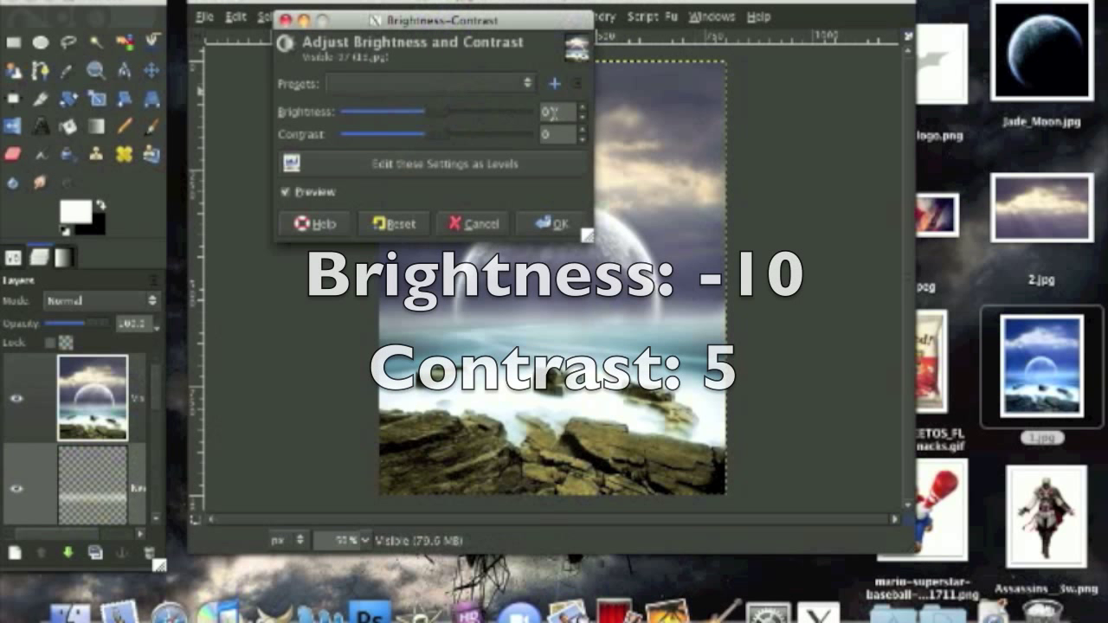
{"action": "left_click", "coordinate": [552, 113]}
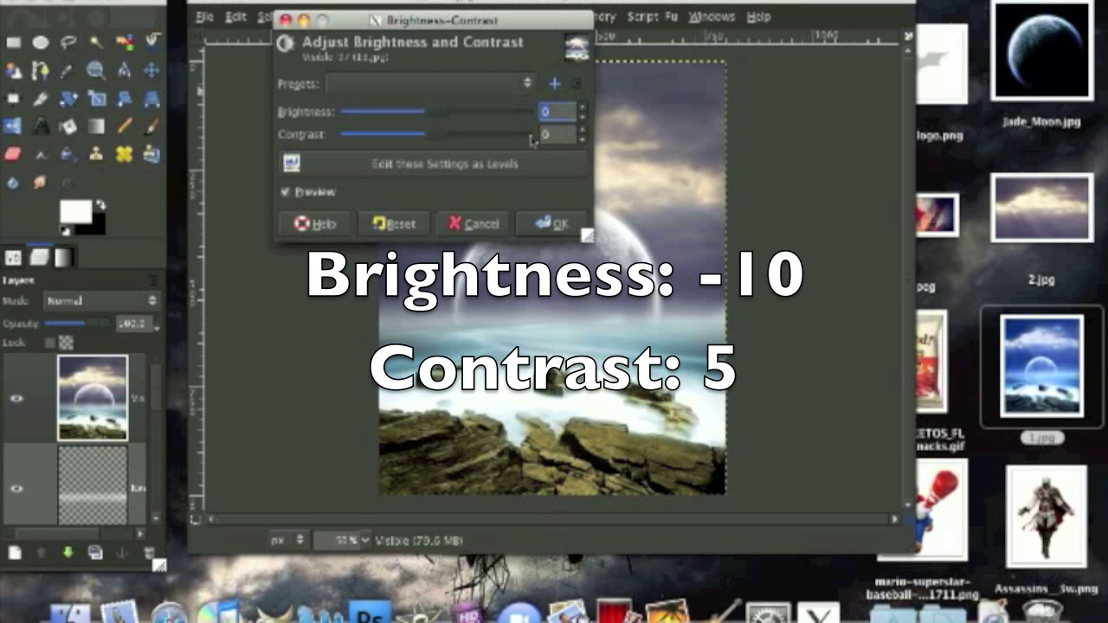
{"action": "type", "text": "-10"}
{"action": "left_click", "coordinate": [545, 136]}
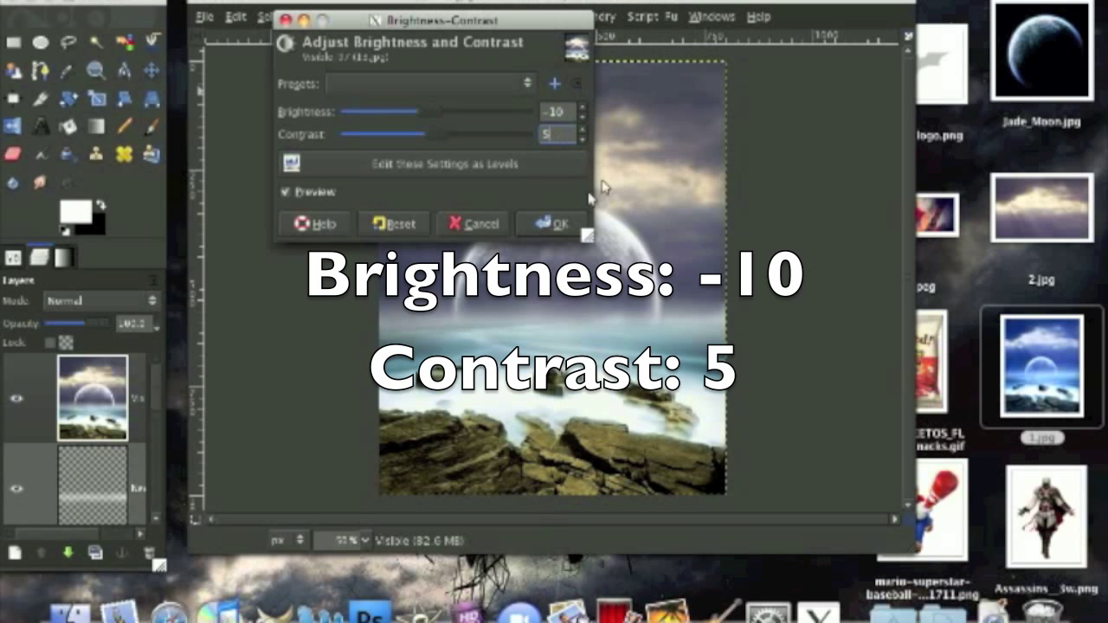
{"action": "type", "text": "5"}
{"action": "left_click", "coordinate": [545, 223]}
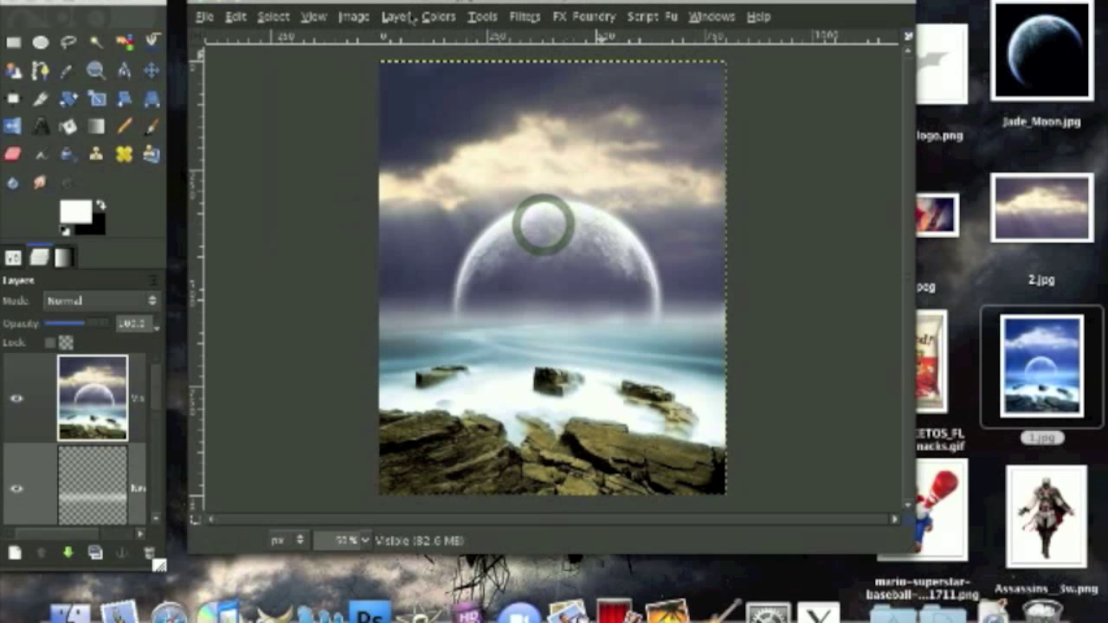
Step: Apply Color Balance to the visible-image layer's highlights with cyan-red -15, magenta-green -10 and yellow-blue 25
{"action": "left_click", "coordinate": [437, 16]}
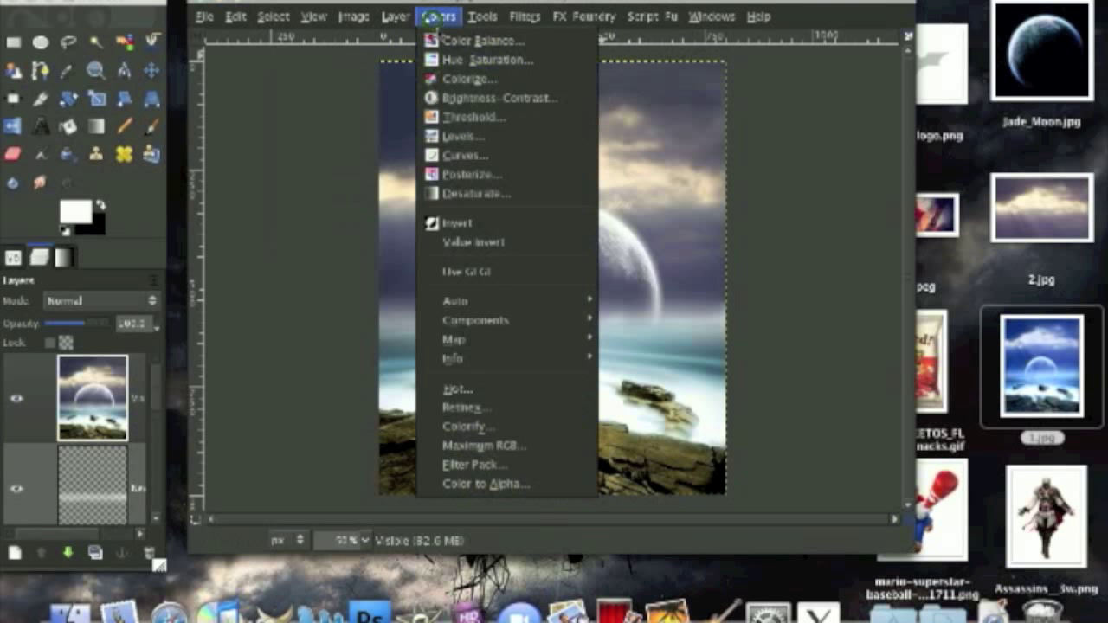
{"action": "left_click", "coordinate": [476, 41]}
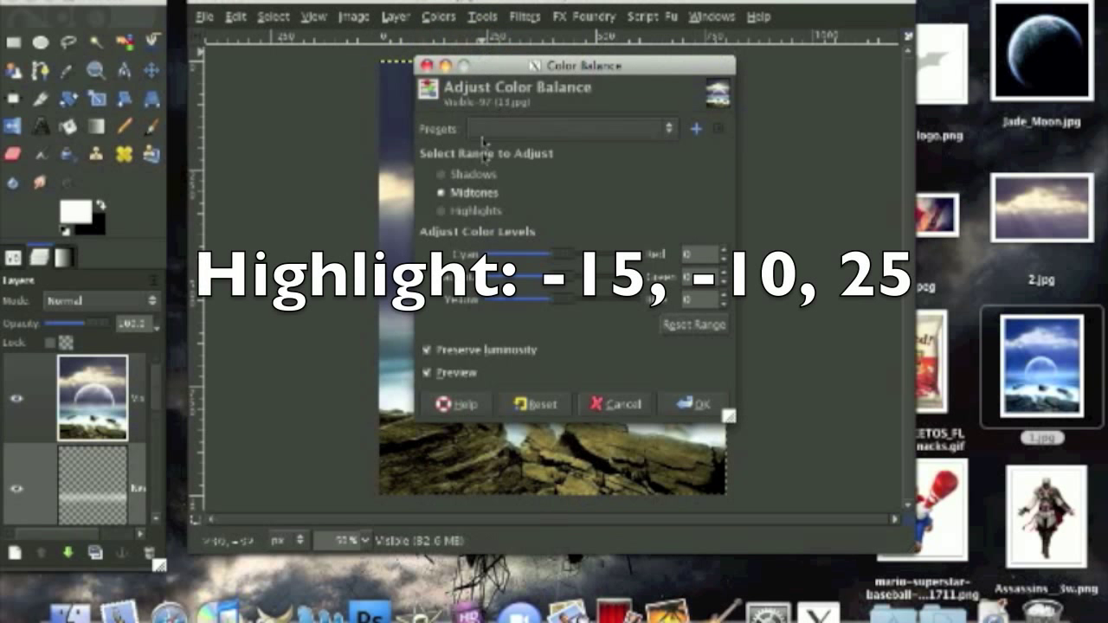
{"action": "left_click", "coordinate": [441, 212]}
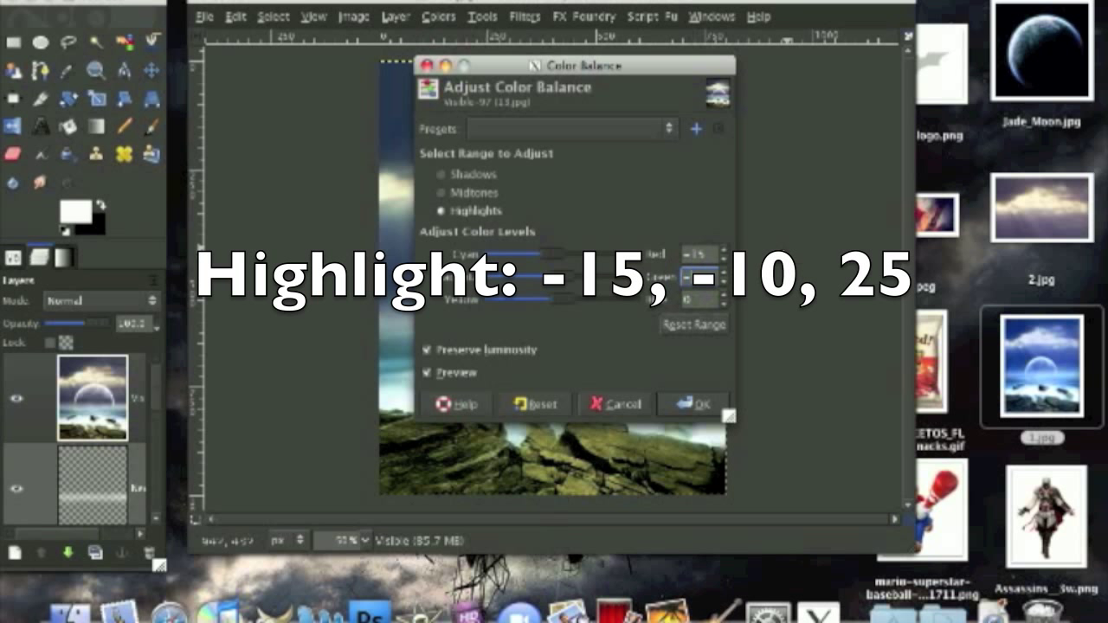
{"action": "left_click", "coordinate": [703, 301]}
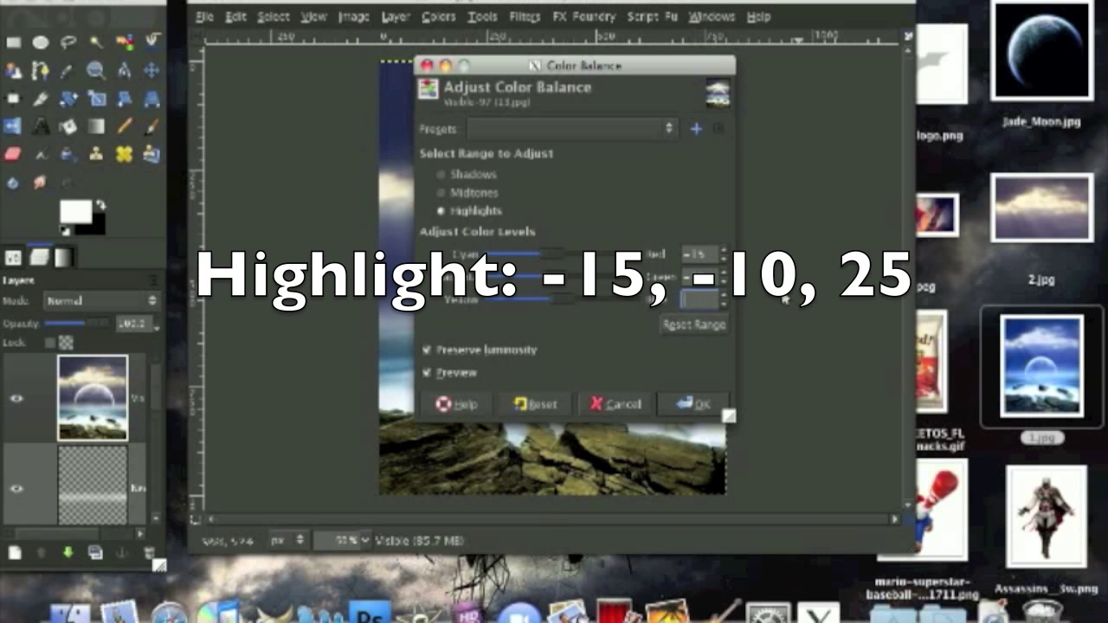
{"action": "left_click", "coordinate": [702, 407]}
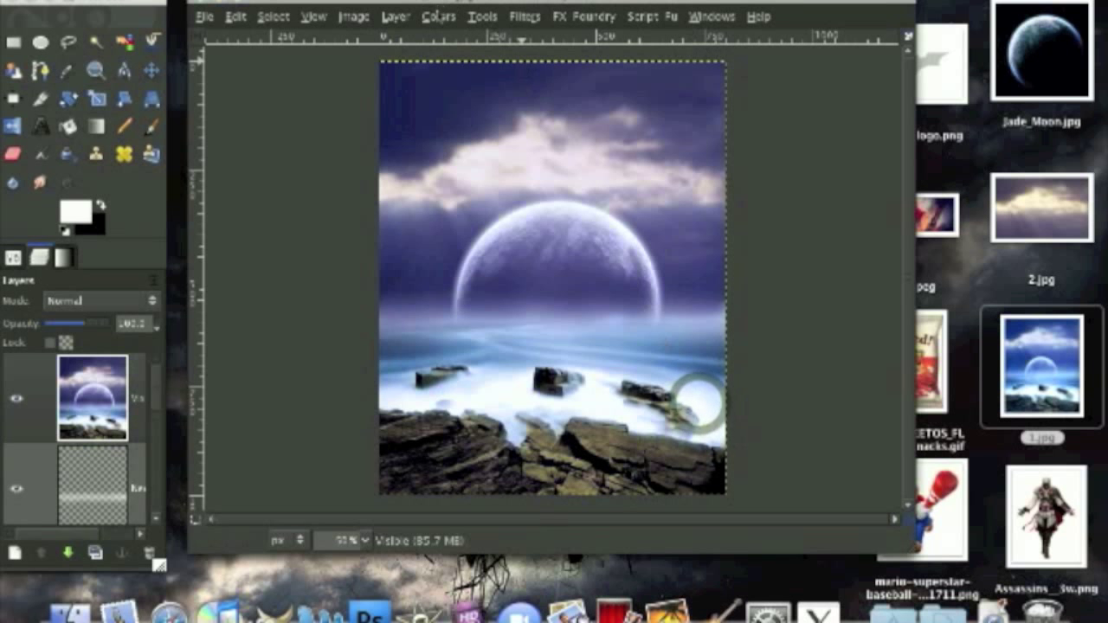
Step: Apply Color Balance to the layer's midtones with cyan-red -10, magenta-green 0 and yellow-blue 20
{"action": "left_click", "coordinate": [437, 16]}
{"action": "left_click", "coordinate": [454, 40]}
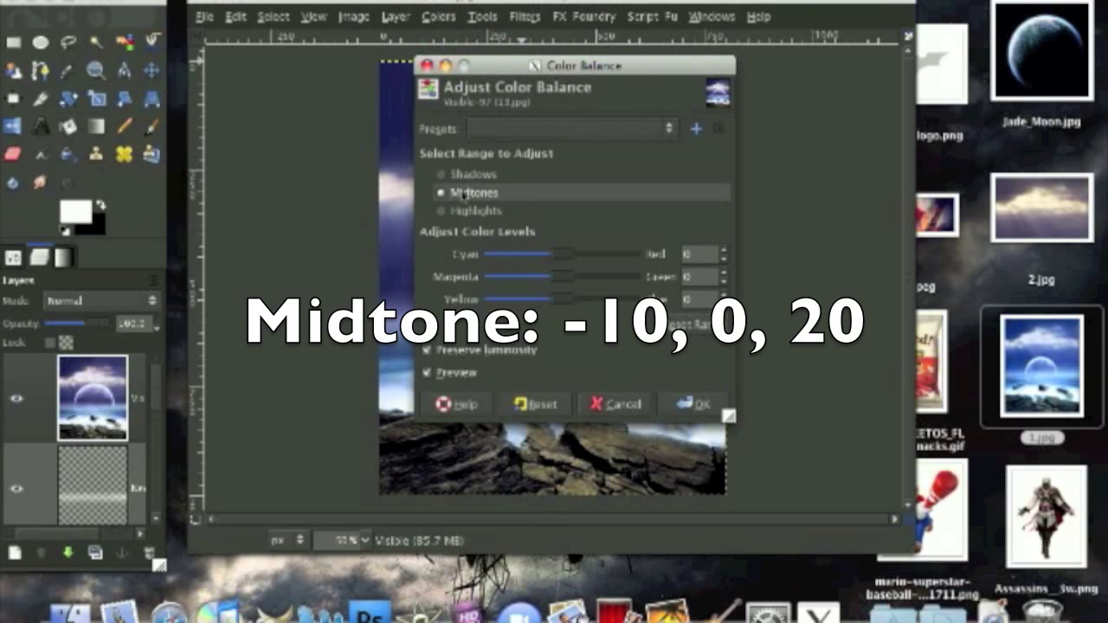
{"action": "double_click", "coordinate": [693, 254]}
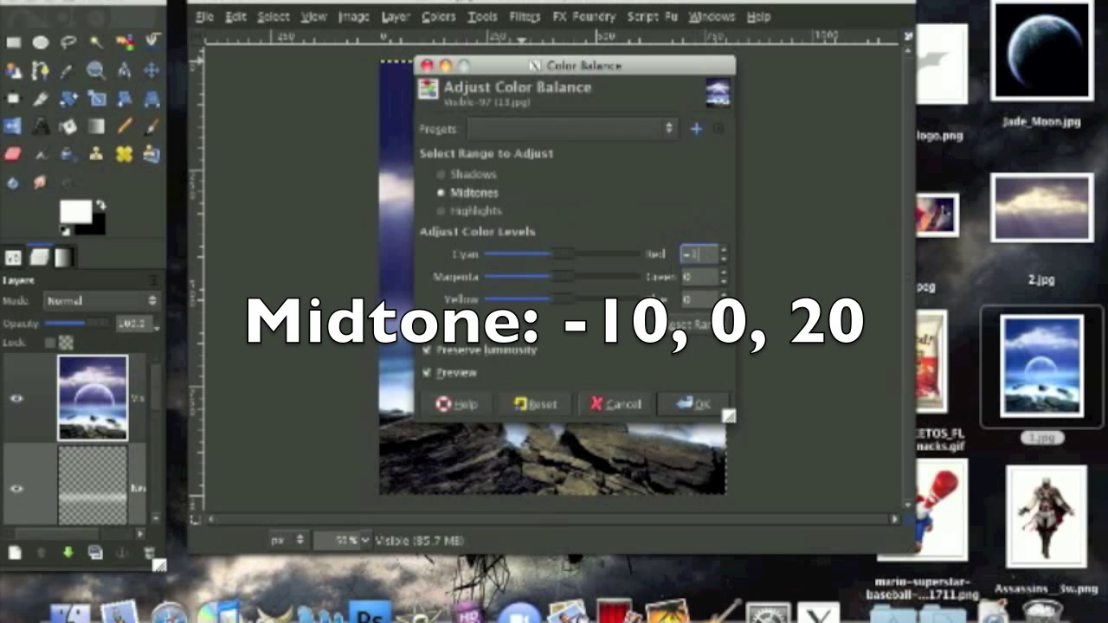
{"action": "left_click", "coordinate": [705, 276]}
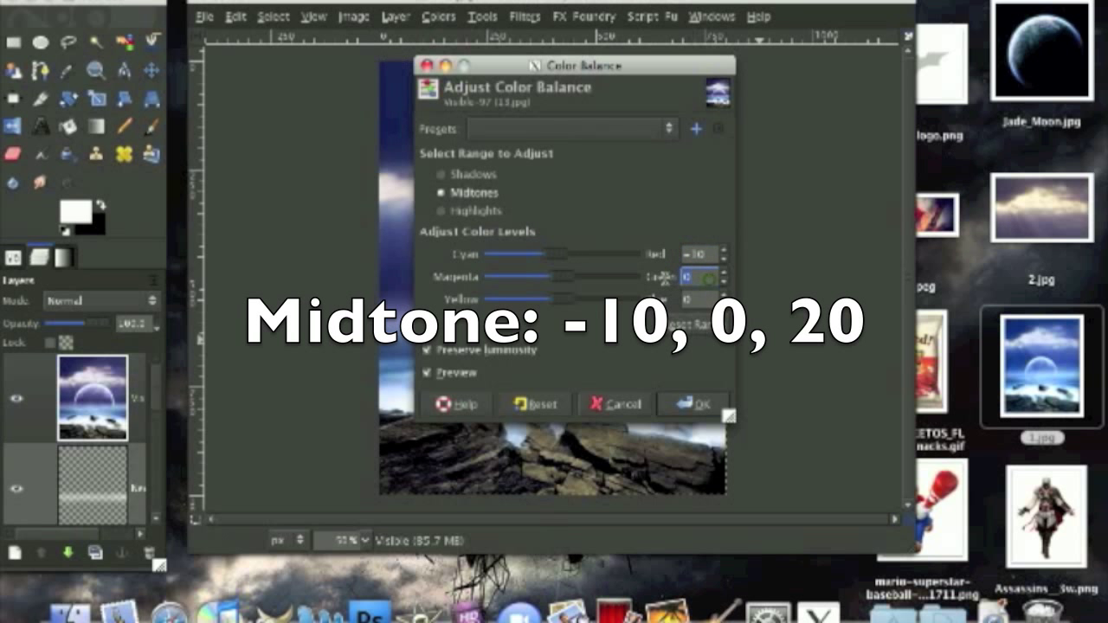
{"action": "left_click", "coordinate": [688, 298]}
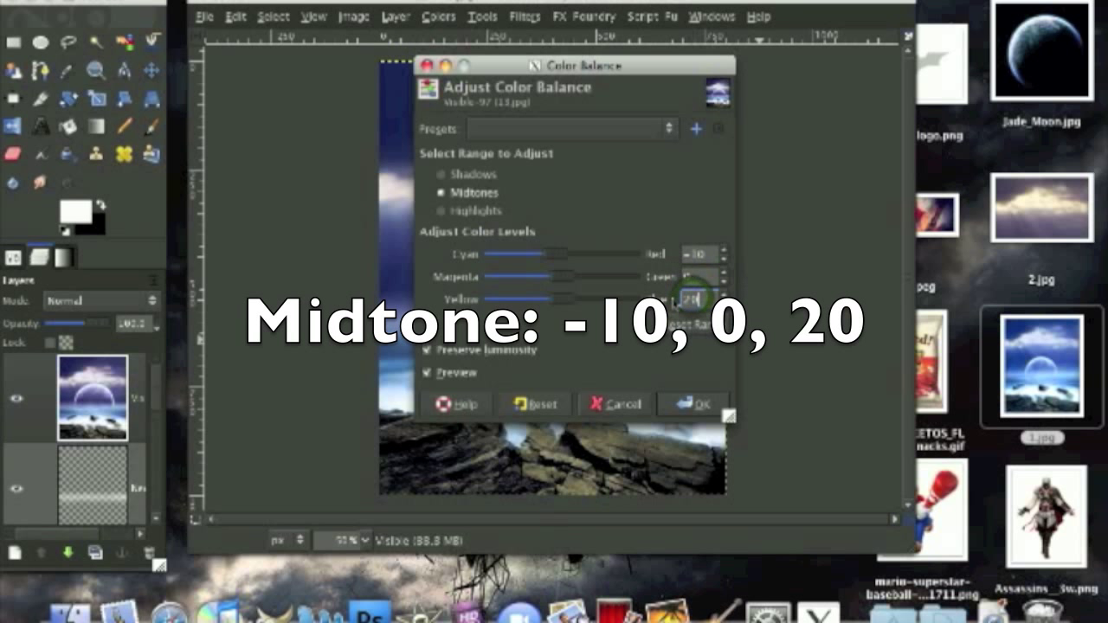
{"action": "left_click", "coordinate": [692, 404]}
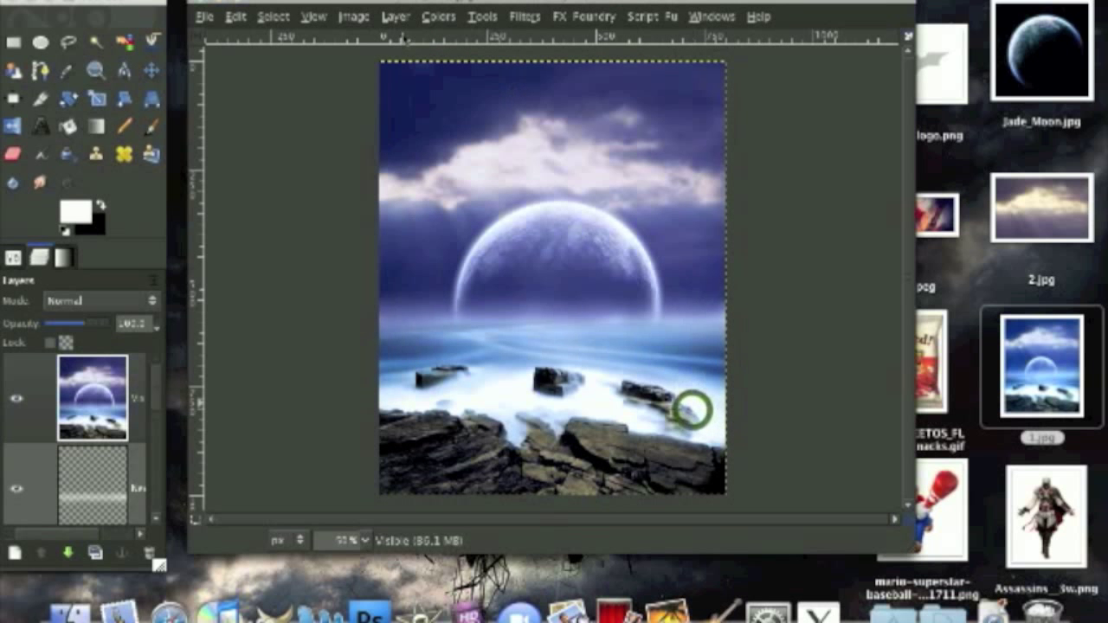
Step: Apply Color Balance to the layer's shadows with cyan-red -25, magenta-green 0 and yellow-blue 10
{"action": "left_click", "coordinate": [428, 17]}
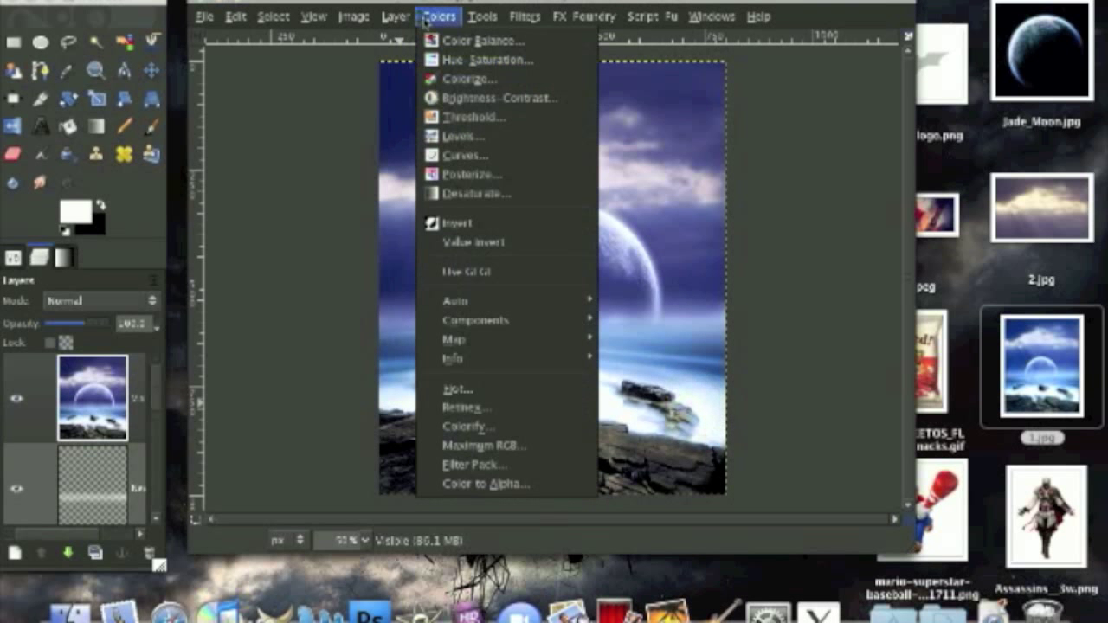
{"action": "left_click", "coordinate": [460, 40]}
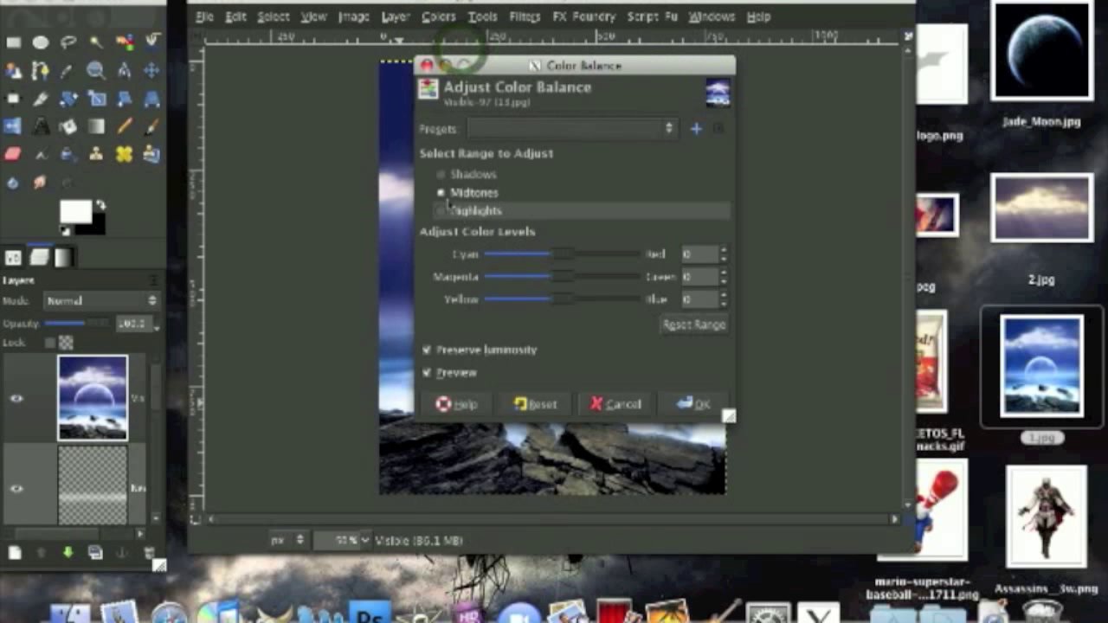
{"action": "left_click", "coordinate": [440, 174]}
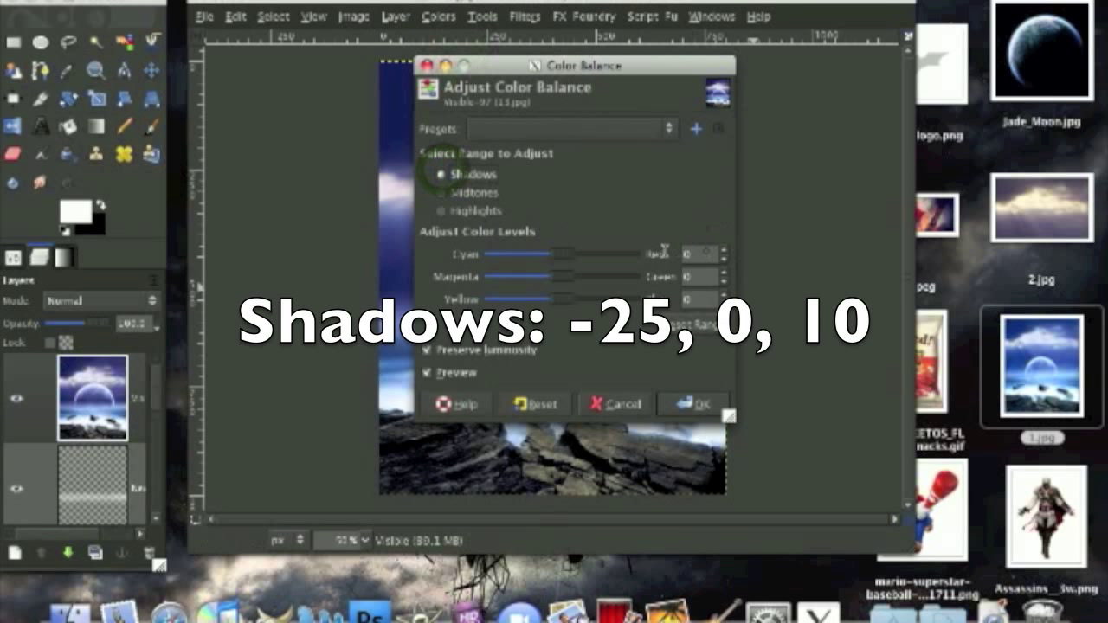
{"action": "left_click", "coordinate": [703, 252]}
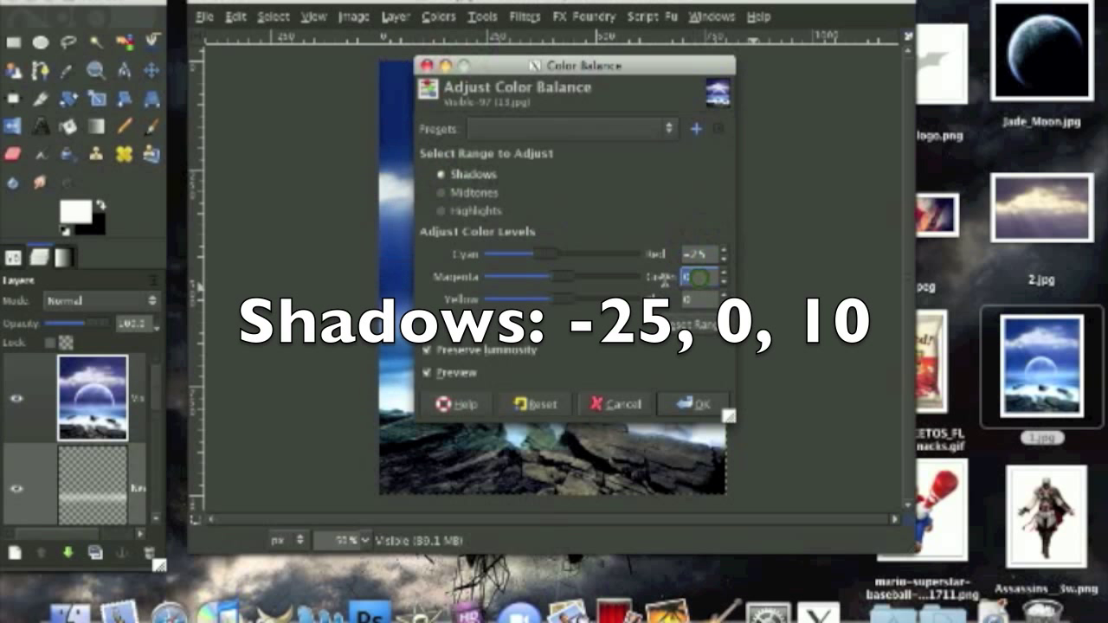
{"action": "left_click", "coordinate": [696, 276]}
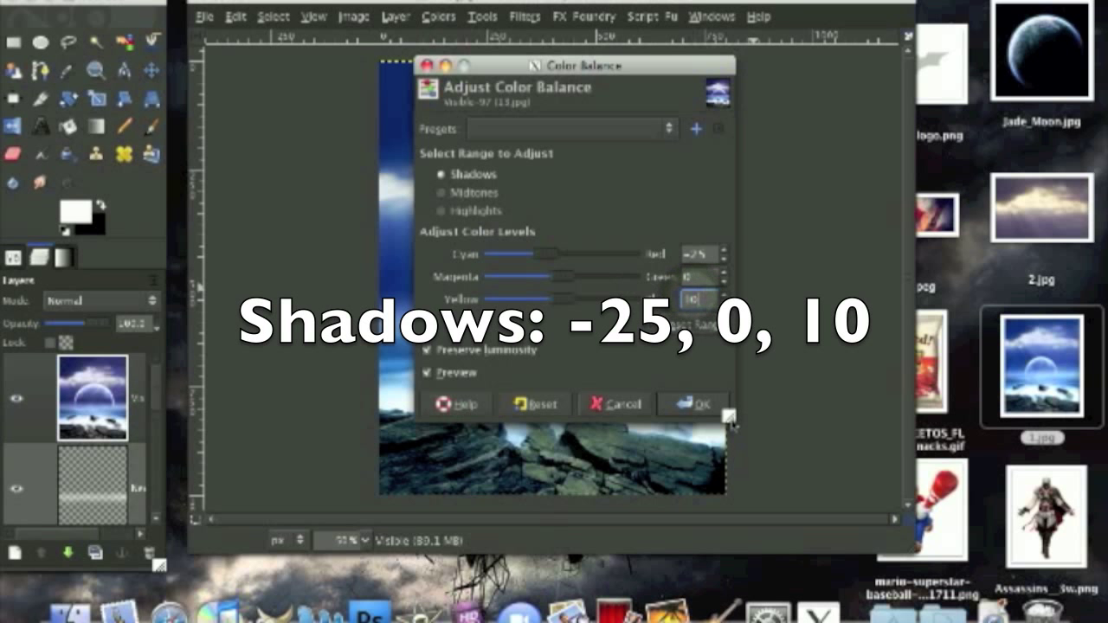
{"action": "left_click", "coordinate": [696, 404]}
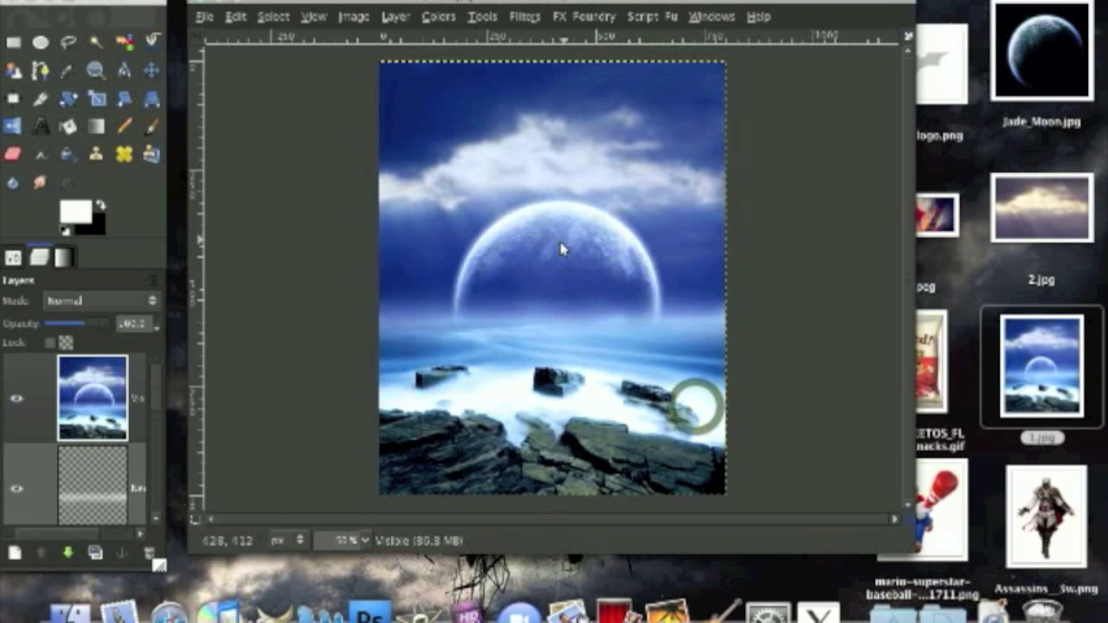